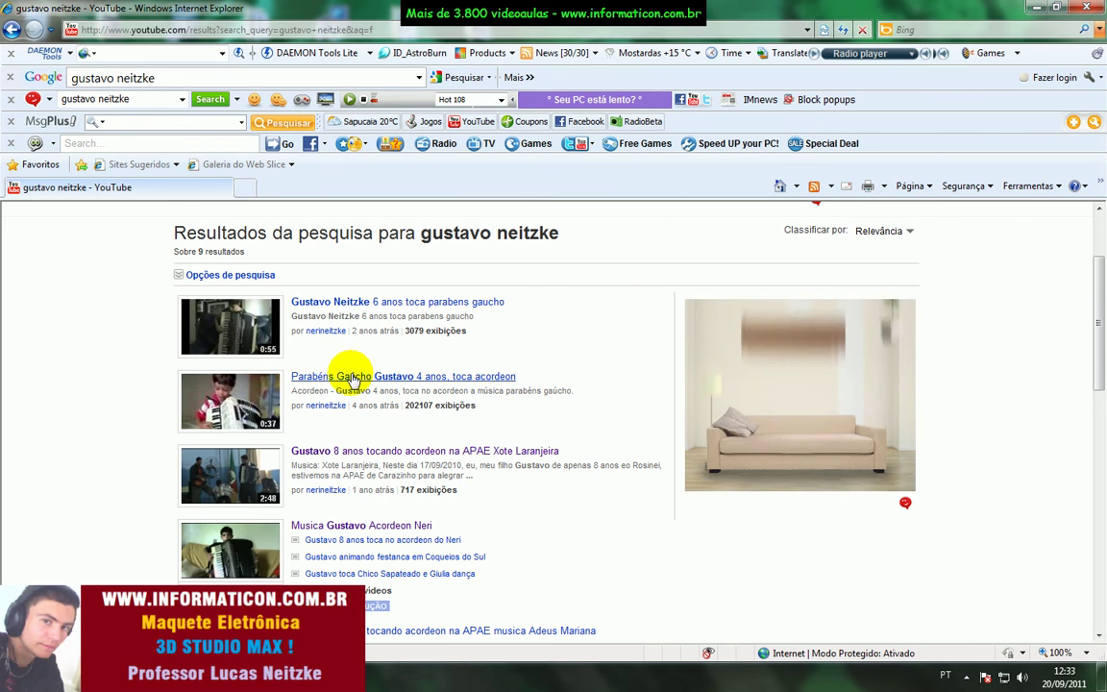
- Open the first accordion video in the search results and view its page while it plays
{"action": "left_click", "coordinate": [239, 343]}
{"action": "left_click", "coordinate": [239, 342]}
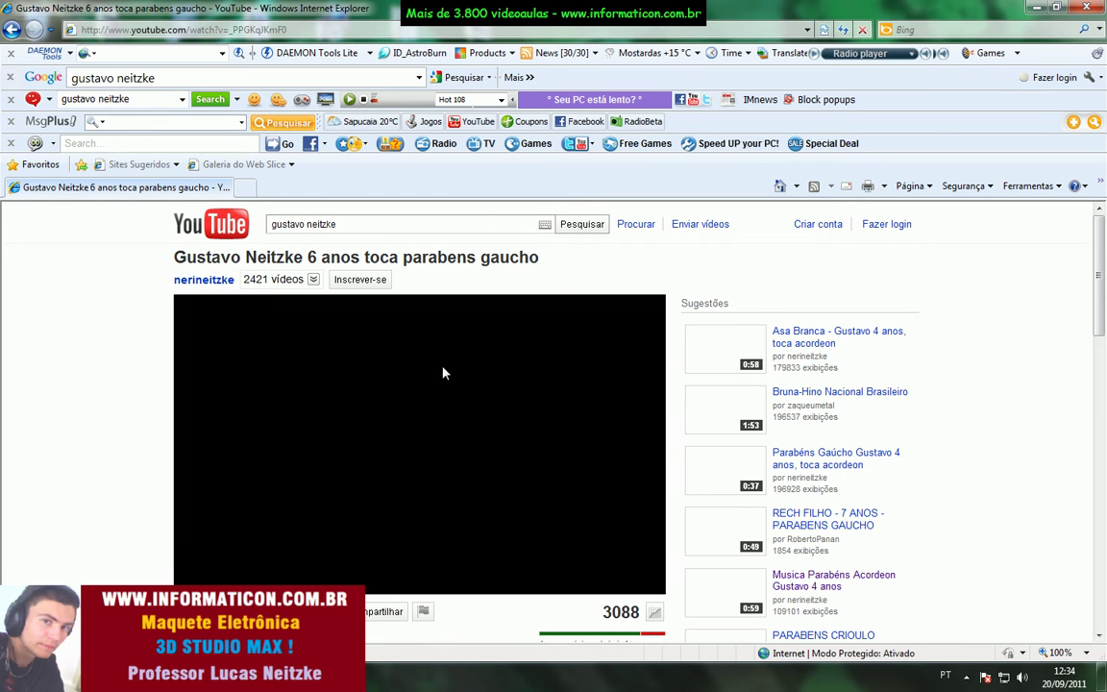
{"action": "left_click_drag", "start_coordinate": [1100, 322], "coordinate": [1017, 275]}
{"action": "left_click_drag", "start_coordinate": [406, 225], "coordinate": [103, 234]}
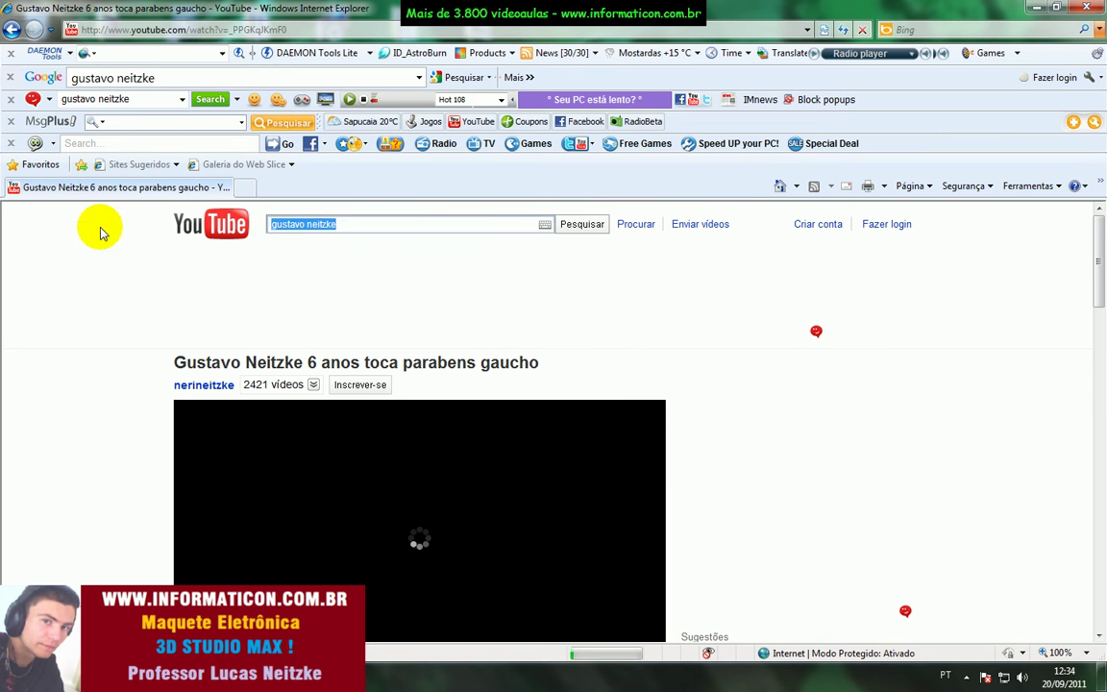
{"action": "double_click", "coordinate": [331, 225]}
{"action": "left_click", "coordinate": [343, 224]}
{"action": "left_click_drag", "start_coordinate": [307, 225], "coordinate": [246, 233]}
{"action": "scroll", "coordinate": [395, 279], "scroll_direction": "down", "scroll_amount": 3}
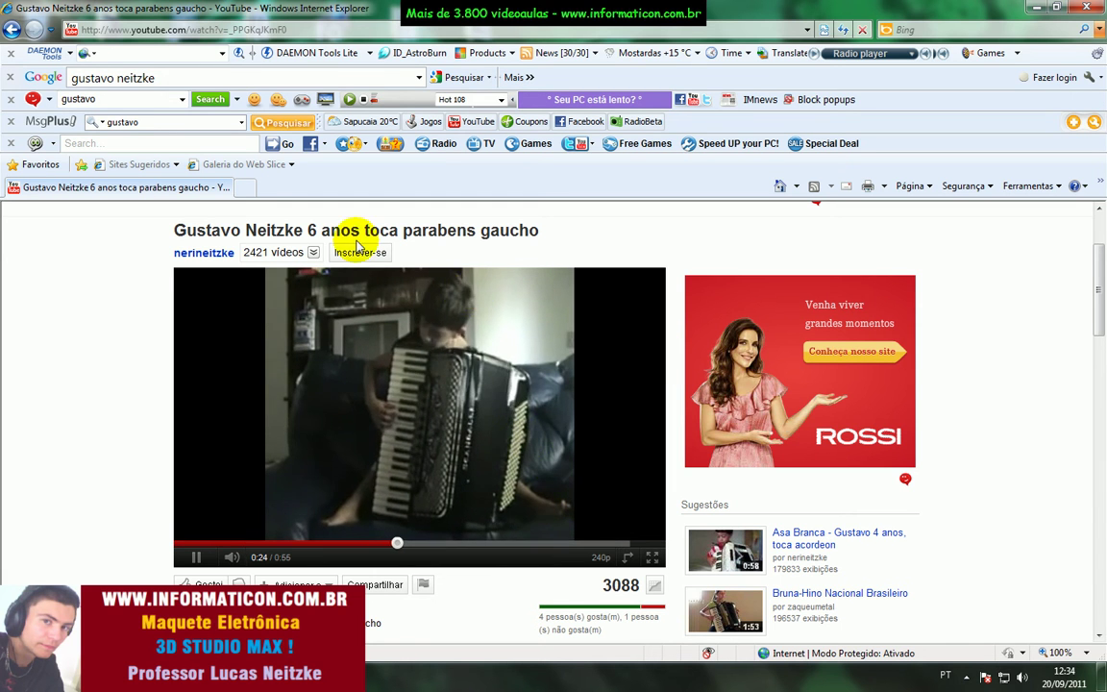
{"action": "scroll", "coordinate": [331, 226], "scroll_direction": "up", "scroll_amount": 2}
{"action": "scroll", "coordinate": [361, 325], "scroll_direction": "down", "scroll_amount": 1}
- Close the web browser and minimise the screen recorder window
{"action": "left_click", "coordinate": [9, 29]}
{"action": "left_click", "coordinate": [1087, 7]}
{"action": "left_click_drag", "start_coordinate": [919, 180], "coordinate": [831, 182]}
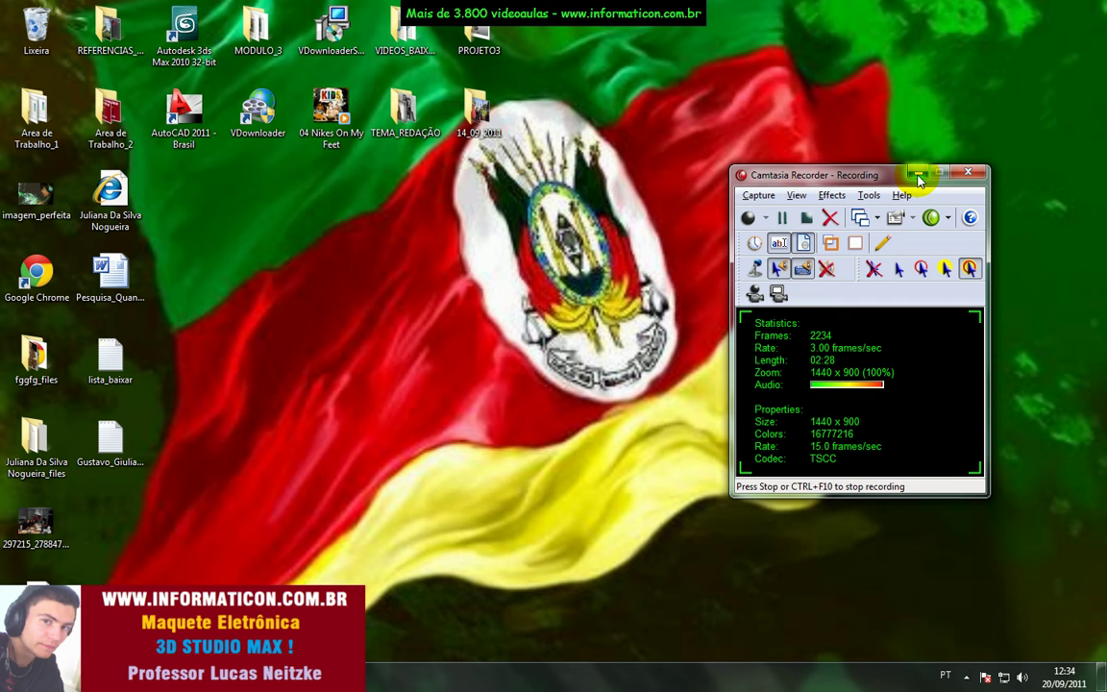
{"action": "left_click", "coordinate": [918, 176]}
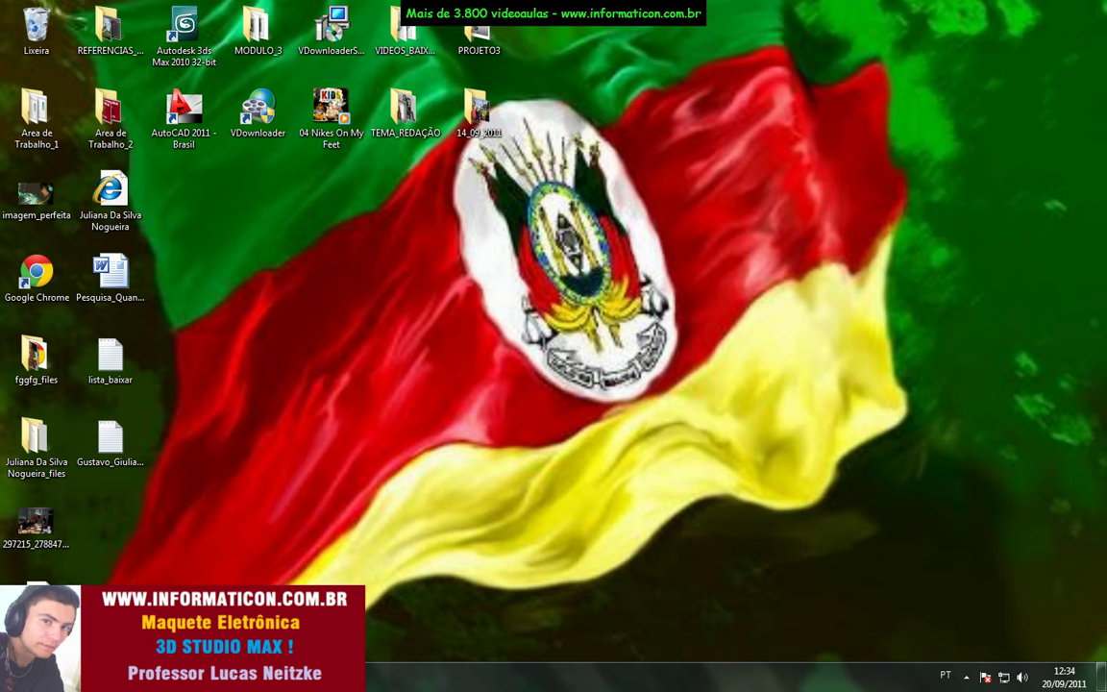
- Switch to 3ds Max and open the recent scene containing the house walls
{"action": "left_click", "coordinate": [288, 677]}
{"action": "middle_click_drag", "start_coordinate": [577, 449], "coordinate": [686, 443]}
{"action": "scroll", "coordinate": [686, 442], "scroll_direction": "down", "scroll_amount": 3}
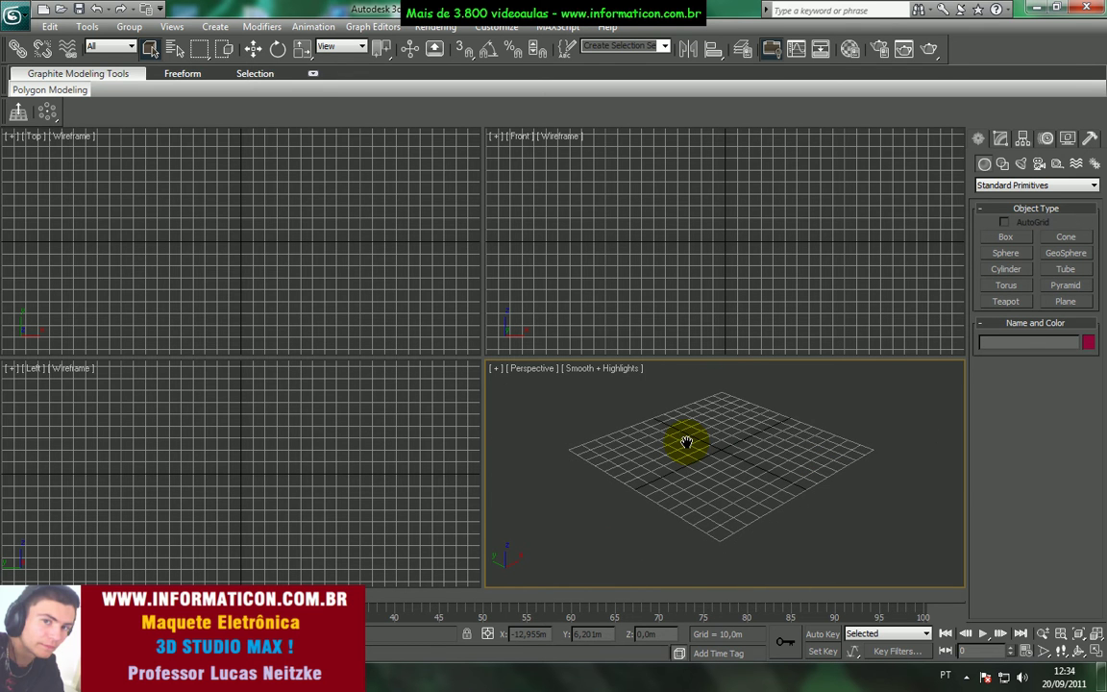
{"action": "left_click", "coordinate": [12, 14]}
{"action": "left_click", "coordinate": [173, 93]}
- Examine the front walls of the house, the green sliding window and the neighbouring empty window openings
{"action": "scroll", "coordinate": [645, 321], "scroll_direction": "down", "scroll_amount": 2}
{"action": "scroll", "coordinate": [578, 341], "scroll_direction": "up", "scroll_amount": 2}
{"action": "scroll", "coordinate": [506, 373], "scroll_direction": "down", "scroll_amount": 2}
{"action": "middle_click_drag", "start_coordinate": [497, 385], "coordinate": [524, 371], "text": "alt"}
{"action": "scroll", "coordinate": [523, 341], "scroll_direction": "up", "scroll_amount": 5}
{"action": "scroll", "coordinate": [533, 328], "scroll_direction": "down", "scroll_amount": 3}
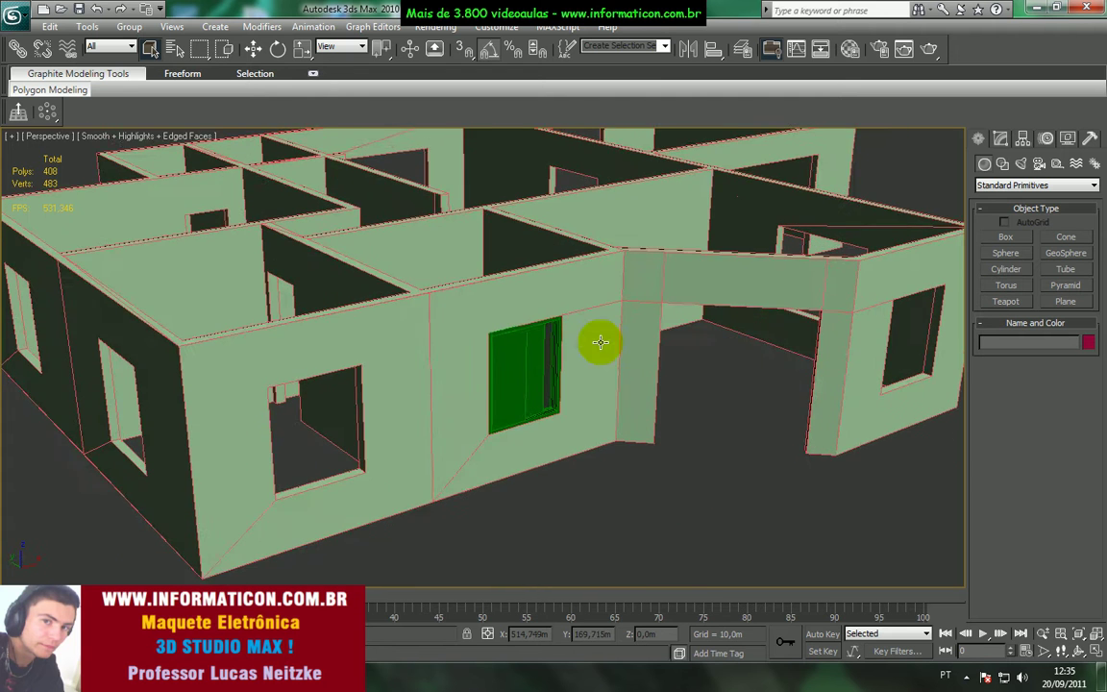
{"action": "scroll", "coordinate": [591, 343], "scroll_direction": "down", "scroll_amount": 2}
{"action": "scroll", "coordinate": [567, 348], "scroll_direction": "up", "scroll_amount": 4}
{"action": "scroll", "coordinate": [653, 306], "scroll_direction": "down", "scroll_amount": 3}
{"action": "middle_click_drag", "start_coordinate": [653, 307], "coordinate": [688, 300], "text": "alt"}
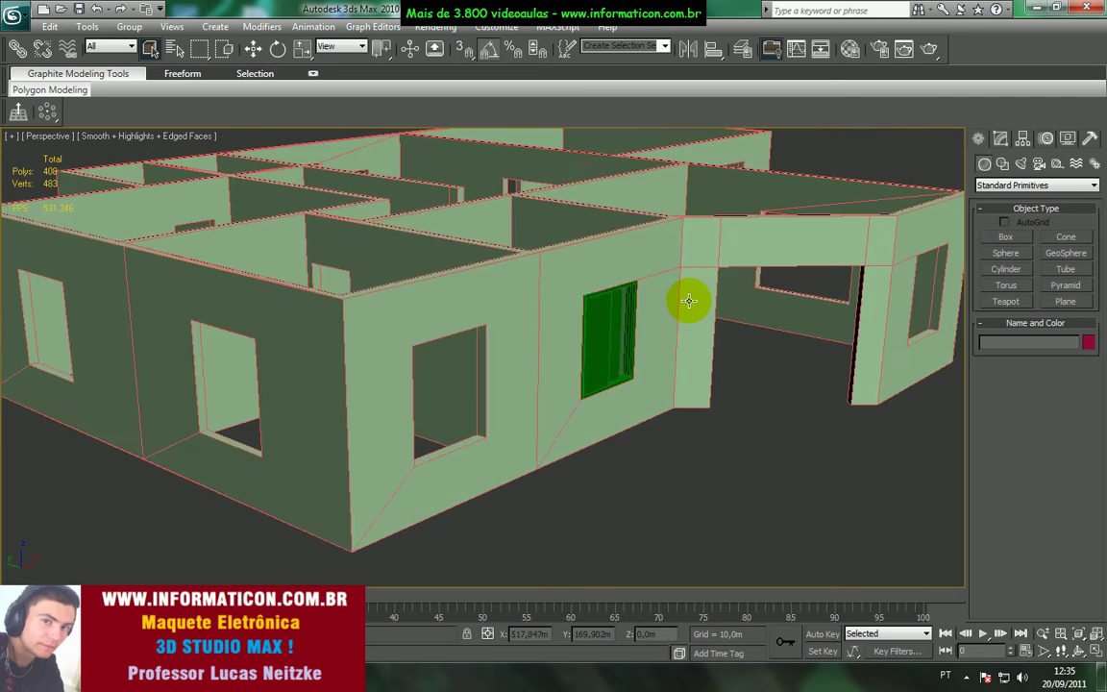
{"action": "scroll", "coordinate": [688, 301], "scroll_direction": "down", "scroll_amount": 1}
{"action": "scroll", "coordinate": [615, 328], "scroll_direction": "up", "scroll_amount": 4}
{"action": "scroll", "coordinate": [615, 329], "scroll_direction": "down", "scroll_amount": 3}
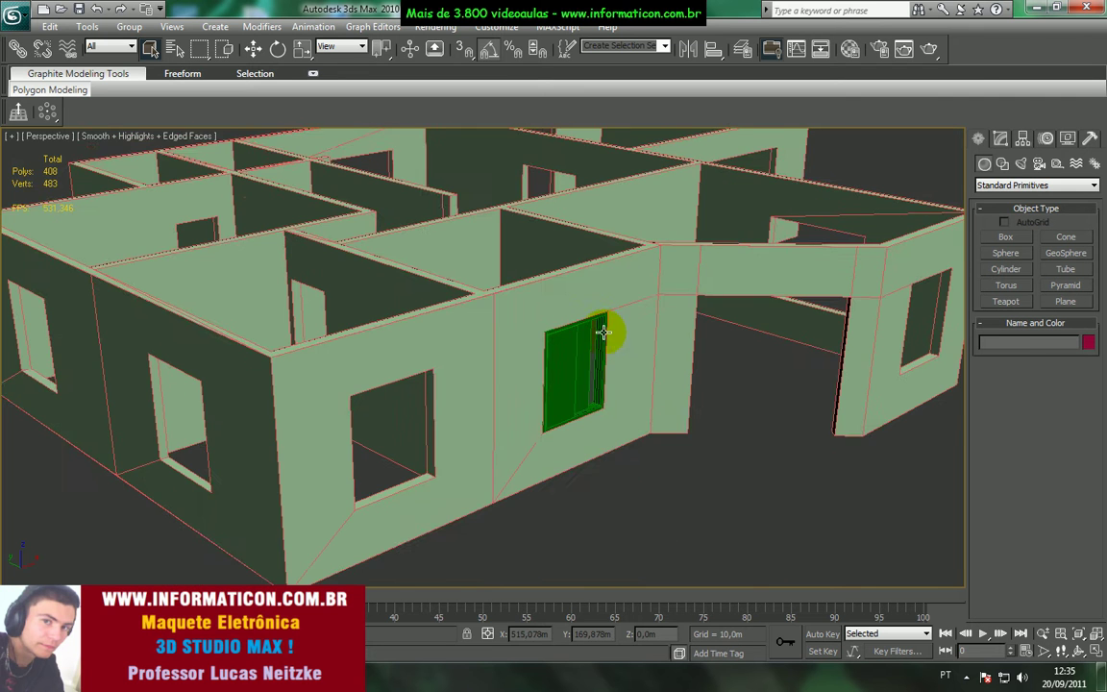
{"action": "middle_click_drag", "start_coordinate": [606, 329], "coordinate": [549, 308], "text": "alt"}
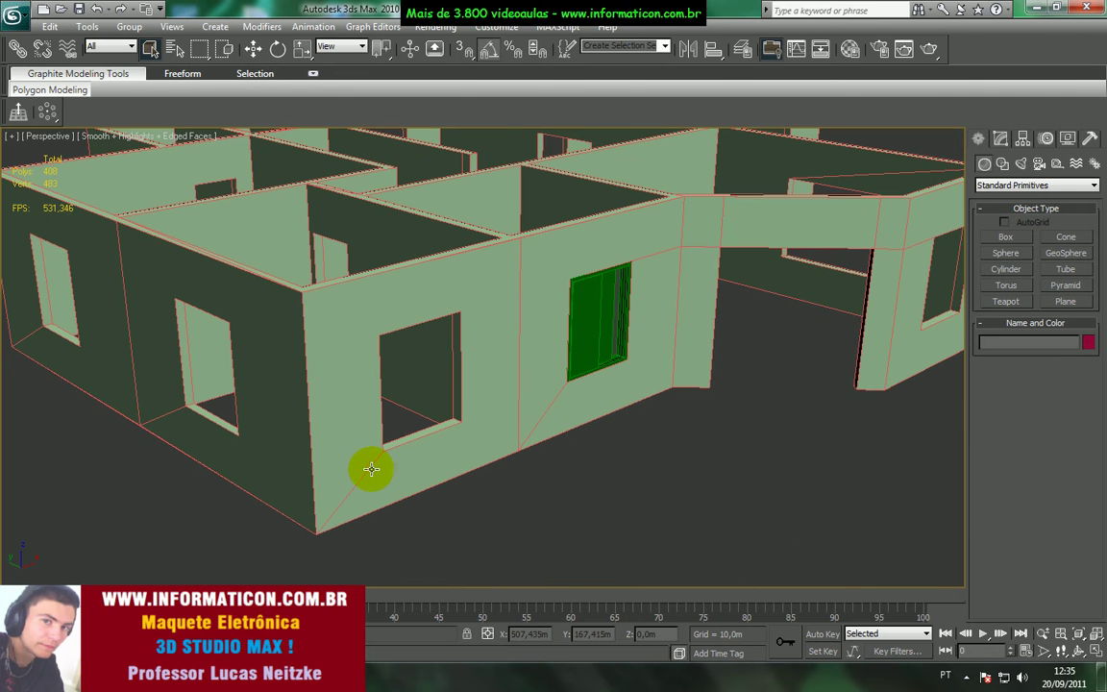
- Enter edge editing on the parede wall object and try removing the diagonal edge below the green window
{"action": "left_click", "coordinate": [335, 420]}
{"action": "left_click", "coordinate": [1002, 141]}
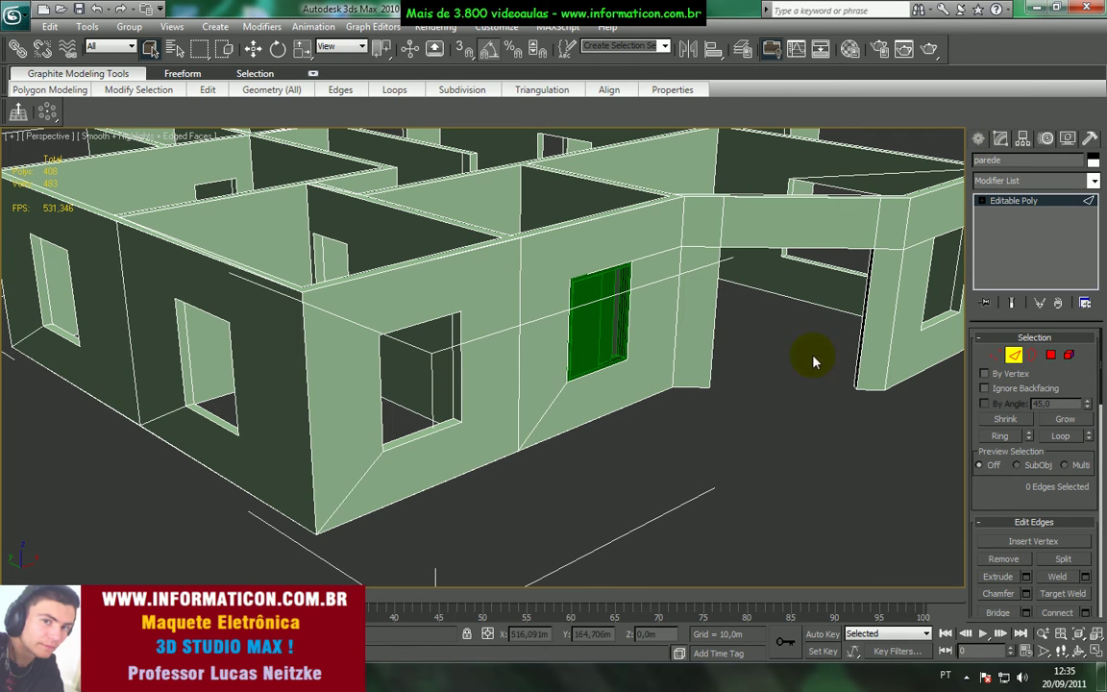
{"action": "left_click", "coordinate": [549, 410]}
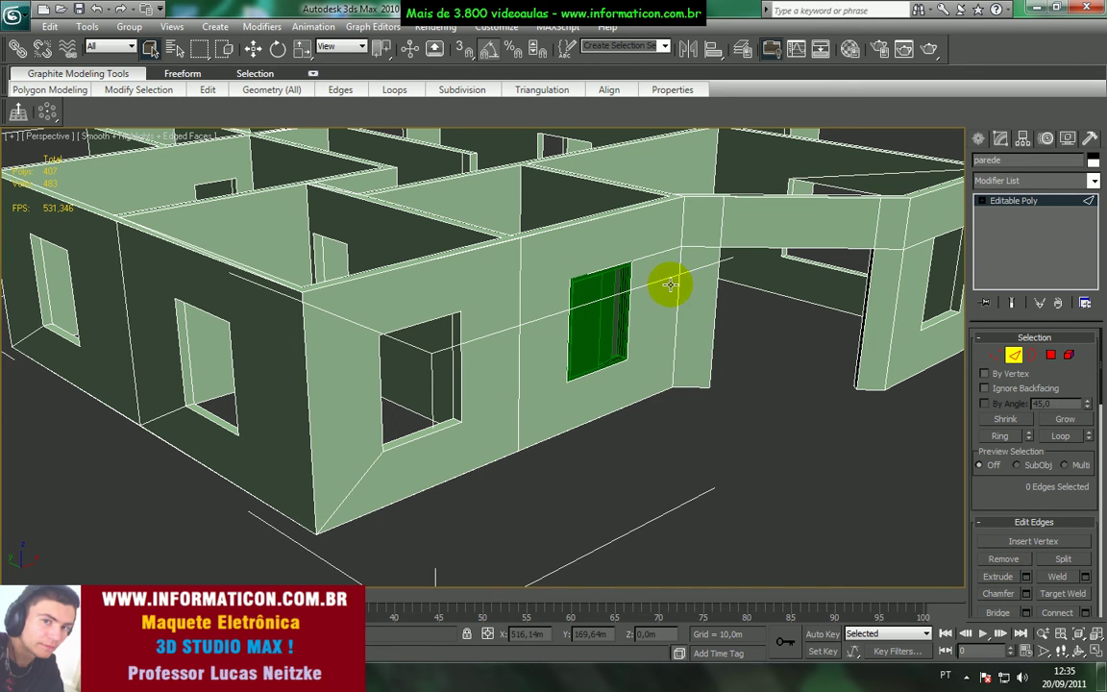
- Remove the wall edge running from the top of the green window to the entrance corner
{"action": "middle_click_drag", "start_coordinate": [667, 284], "coordinate": [600, 267], "text": "alt"}
{"action": "left_click", "coordinate": [587, 260]}
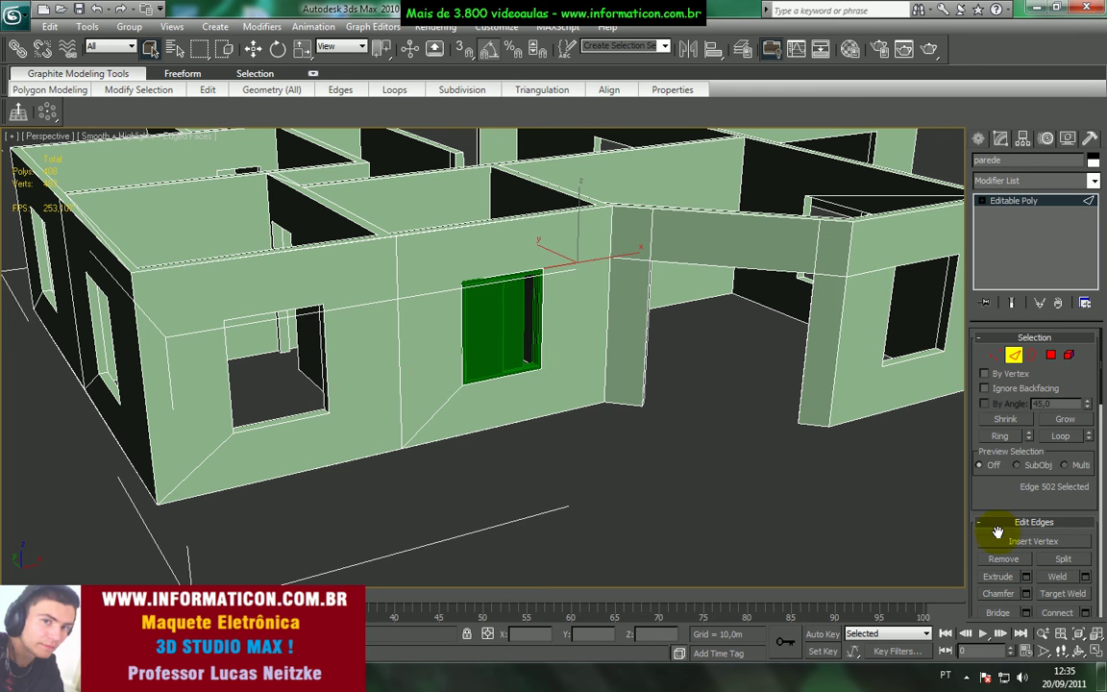
{"action": "scroll", "coordinate": [636, 405], "scroll_direction": "down", "scroll_amount": 5}
{"action": "middle_click_drag", "start_coordinate": [637, 405], "coordinate": [663, 403], "text": "alt"}
{"action": "scroll", "coordinate": [579, 445], "scroll_direction": "up", "scroll_amount": 5}
{"action": "scroll", "coordinate": [579, 445], "scroll_direction": "down", "scroll_amount": 4}
{"action": "middle_click_drag", "start_coordinate": [598, 440], "coordinate": [401, 375], "text": "alt"}
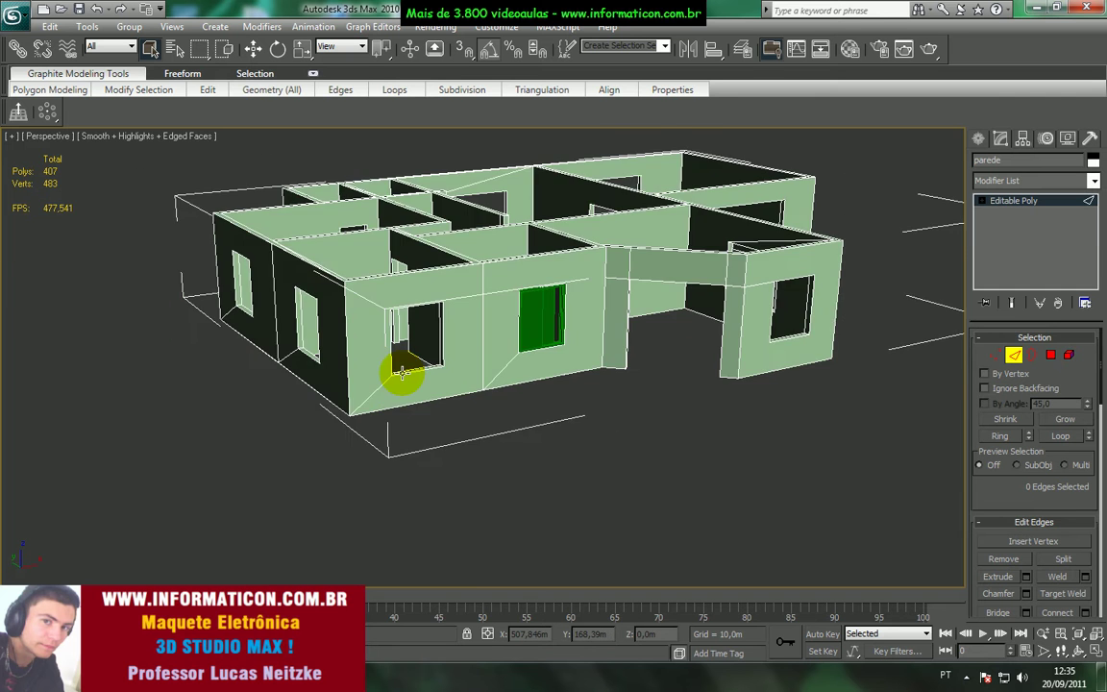
- Remove the horizontal and vertical edges above both pillars of the angled entrance
{"action": "scroll", "coordinate": [537, 370], "scroll_direction": "up", "scroll_amount": 5}
{"action": "middle_click_drag", "start_coordinate": [588, 349], "coordinate": [551, 363], "text": "alt"}
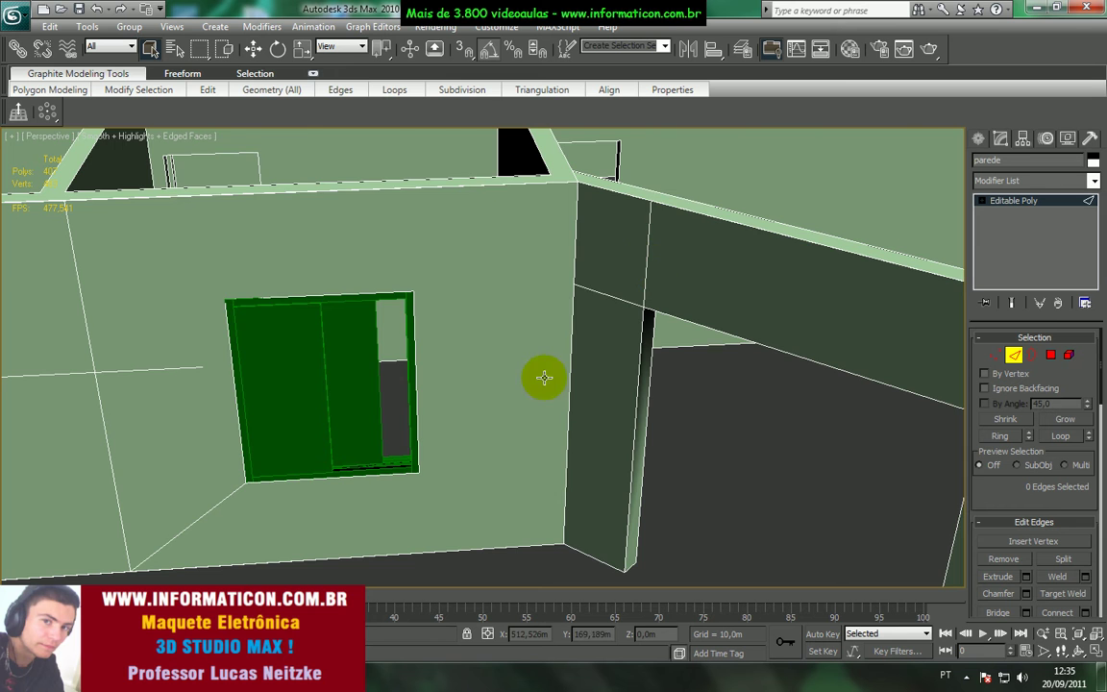
{"action": "scroll", "coordinate": [577, 298], "scroll_direction": "down", "scroll_amount": 3}
{"action": "scroll", "coordinate": [558, 309], "scroll_direction": "up", "scroll_amount": 3}
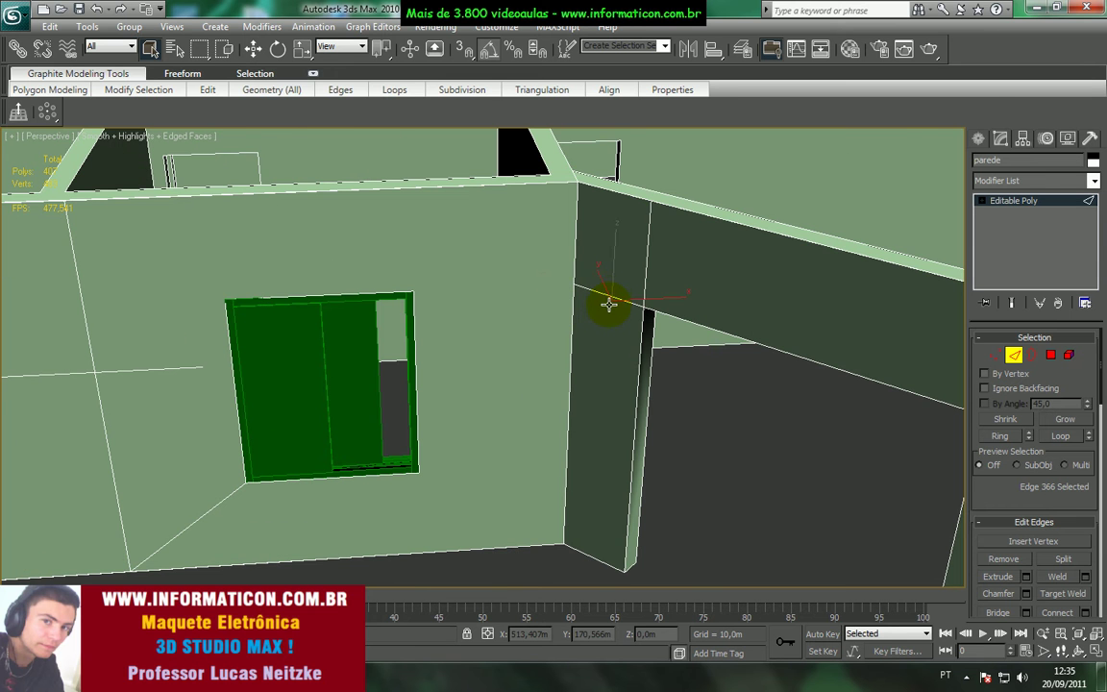
{"action": "middle_click_drag", "start_coordinate": [610, 298], "coordinate": [388, 282], "text": "alt"}
{"action": "left_click", "coordinate": [358, 267], "text": "ctrl"}
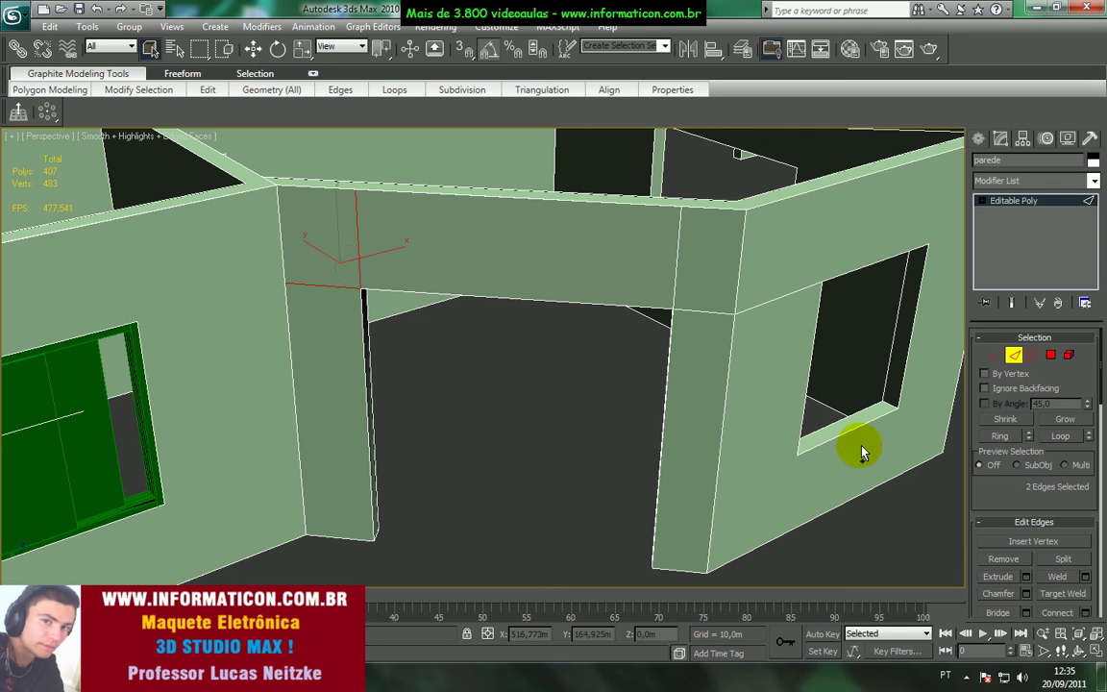
{"action": "middle_click_drag", "start_coordinate": [618, 311], "coordinate": [708, 277], "text": "alt"}
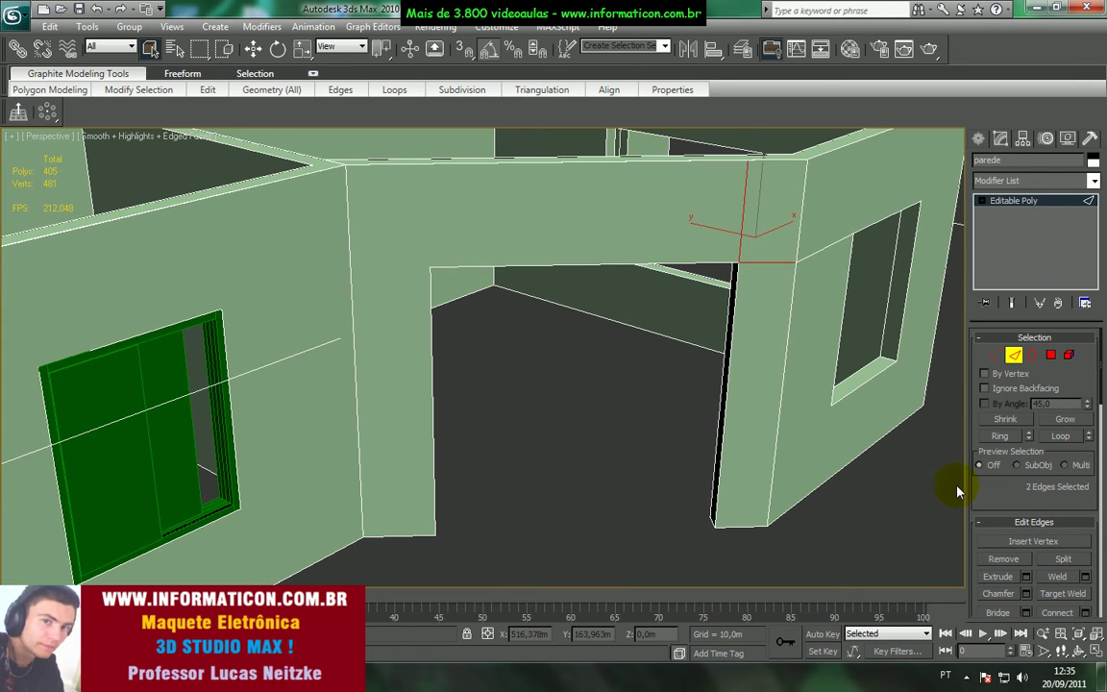
{"action": "left_click", "coordinate": [1017, 560]}
- Connect the lower corner vertex of the window opening beside the entrance to the wall's bottom corner vertex
{"action": "middle_click_drag", "start_coordinate": [545, 242], "coordinate": [489, 239], "text": "alt"}
{"action": "scroll", "coordinate": [549, 242], "scroll_direction": "down", "scroll_amount": 4}
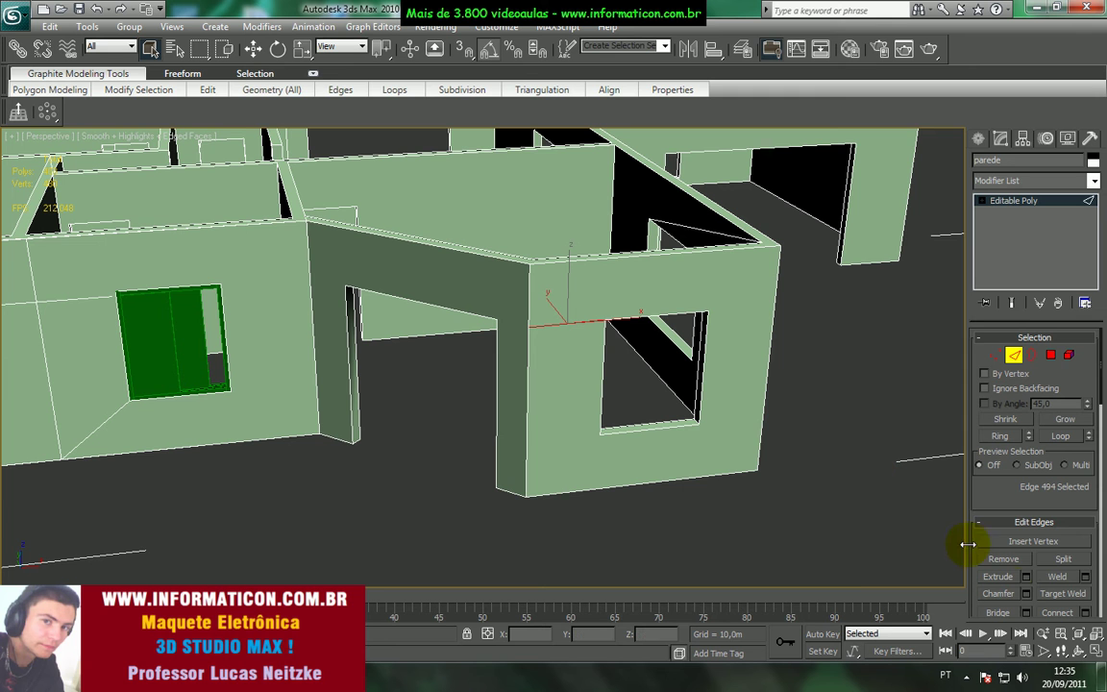
{"action": "mouse_move", "coordinate": [649, 426]}
{"action": "middle_mouse_down", "text": "alt"}
{"action": "mouse_move", "coordinate": [688, 415]}
{"action": "mouse_move", "coordinate": [618, 425]}
{"action": "mouse_move", "coordinate": [657, 428]}
{"action": "mouse_move", "coordinate": [667, 415]}
{"action": "mouse_move", "coordinate": [638, 425]}
{"action": "mouse_move", "coordinate": [646, 422]}
{"action": "middle_mouse_up", "text": "alt"}
{"action": "left_click", "coordinate": [996, 355]}
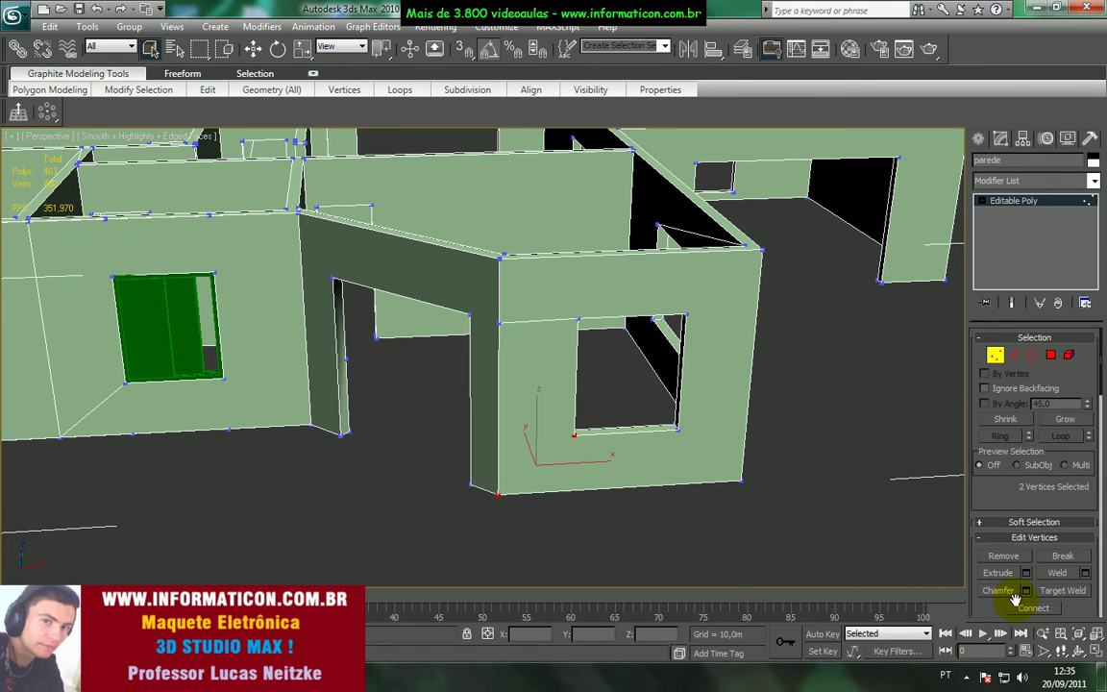
- Remove the horizontal edge between the wall corner and the top of that window opening, and inspect the wall without edged faces
{"action": "key", "text": "2"}
{"action": "left_click", "coordinate": [555, 319]}
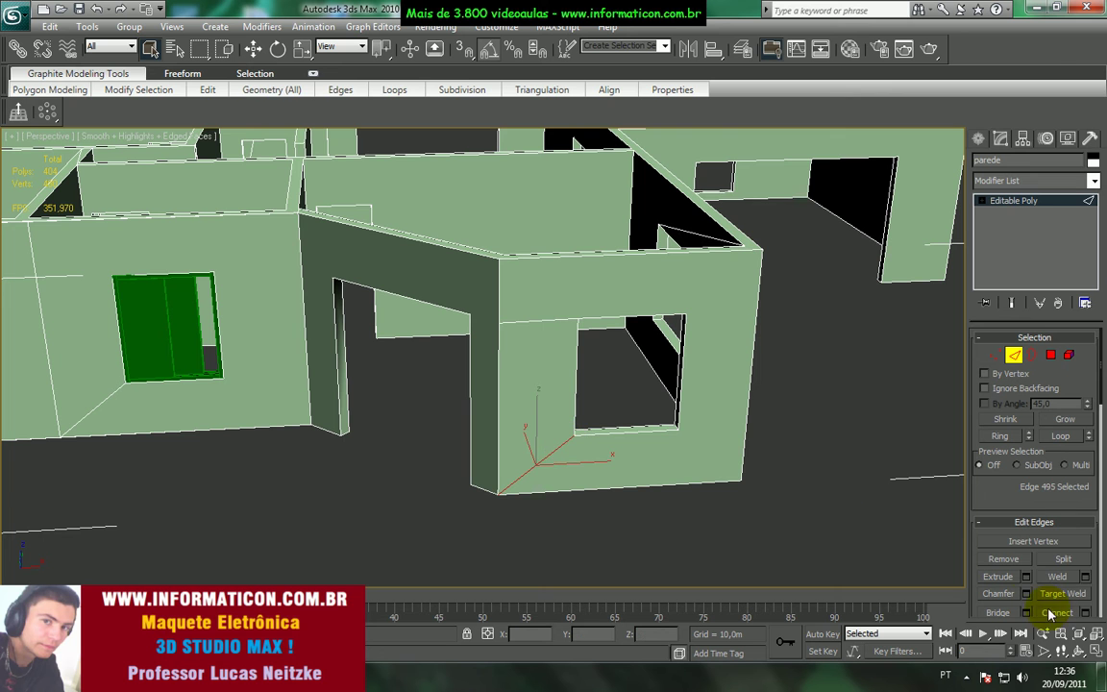
{"action": "scroll", "coordinate": [725, 497], "scroll_direction": "down", "scroll_amount": 4}
{"action": "middle_click_drag", "start_coordinate": [675, 463], "coordinate": [695, 440], "text": "alt"}
{"action": "scroll", "coordinate": [694, 439], "scroll_direction": "up", "scroll_amount": 3}
{"action": "key", "text": "F4"}
{"action": "middle_click_drag", "start_coordinate": [588, 425], "coordinate": [579, 398]}
{"action": "scroll", "coordinate": [519, 413], "scroll_direction": "down", "scroll_amount": 5}
{"action": "key", "text": "F4"}
{"action": "scroll", "coordinate": [616, 405], "scroll_direction": "down", "scroll_amount": 5}
- Undo the latest edge edits on the wall beside the entrance
{"action": "key", "text": "ctrl+z"}
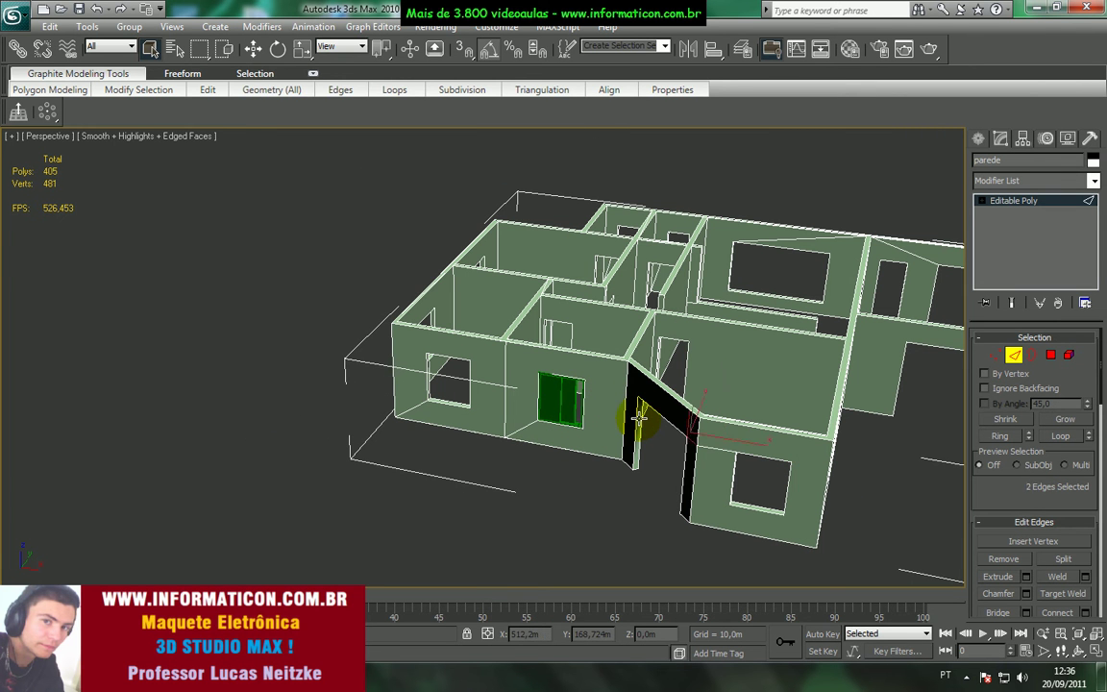
{"action": "middle_click_drag", "start_coordinate": [638, 420], "coordinate": [668, 415], "text": "alt"}
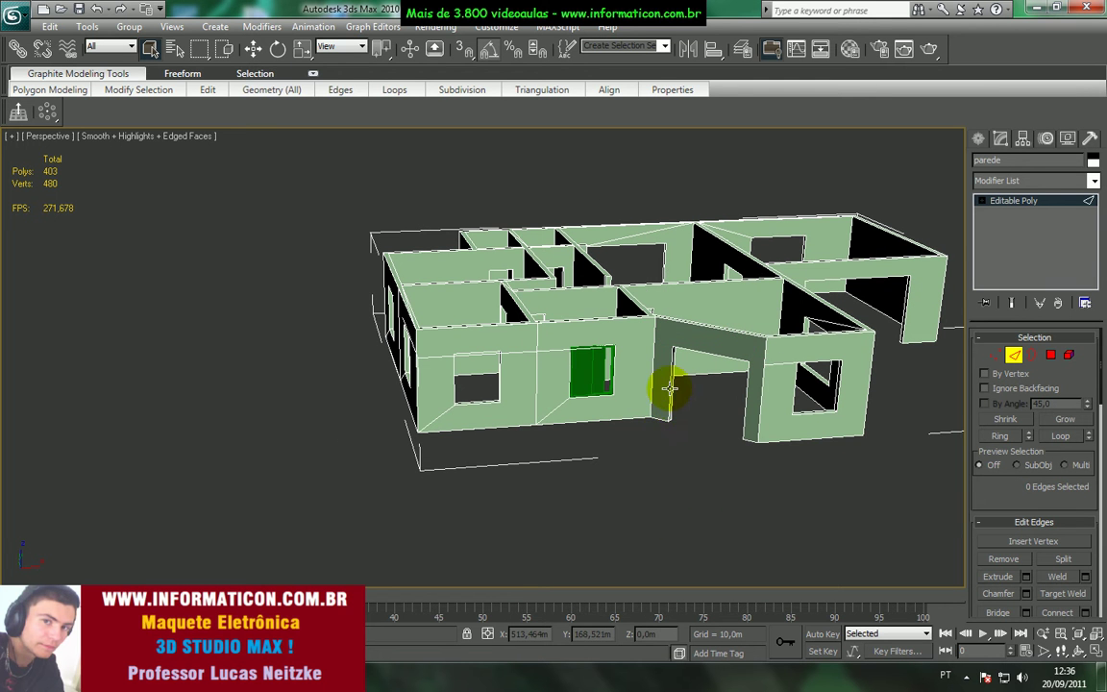
{"action": "scroll", "coordinate": [624, 394], "scroll_direction": "down", "scroll_amount": 5}
{"action": "middle_click_drag", "start_coordinate": [568, 402], "coordinate": [598, 440], "text": "alt"}
{"action": "scroll", "coordinate": [605, 447], "scroll_direction": "up", "scroll_amount": 5}
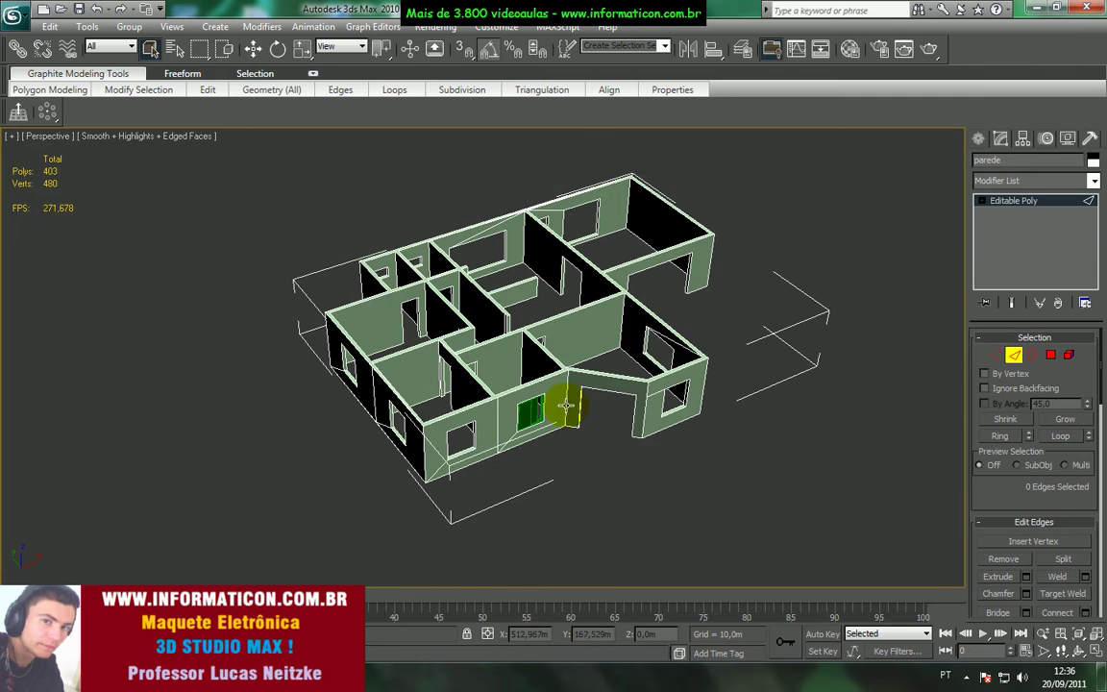
- Leave edge editing on the wall and select the green sliding window with the Move tool
{"action": "scroll", "coordinate": [533, 399], "scroll_direction": "up", "scroll_amount": 3}
{"action": "middle_click_drag", "start_coordinate": [537, 401], "coordinate": [554, 375], "text": "alt"}
{"action": "scroll", "coordinate": [538, 399], "scroll_direction": "up", "scroll_amount": 5}
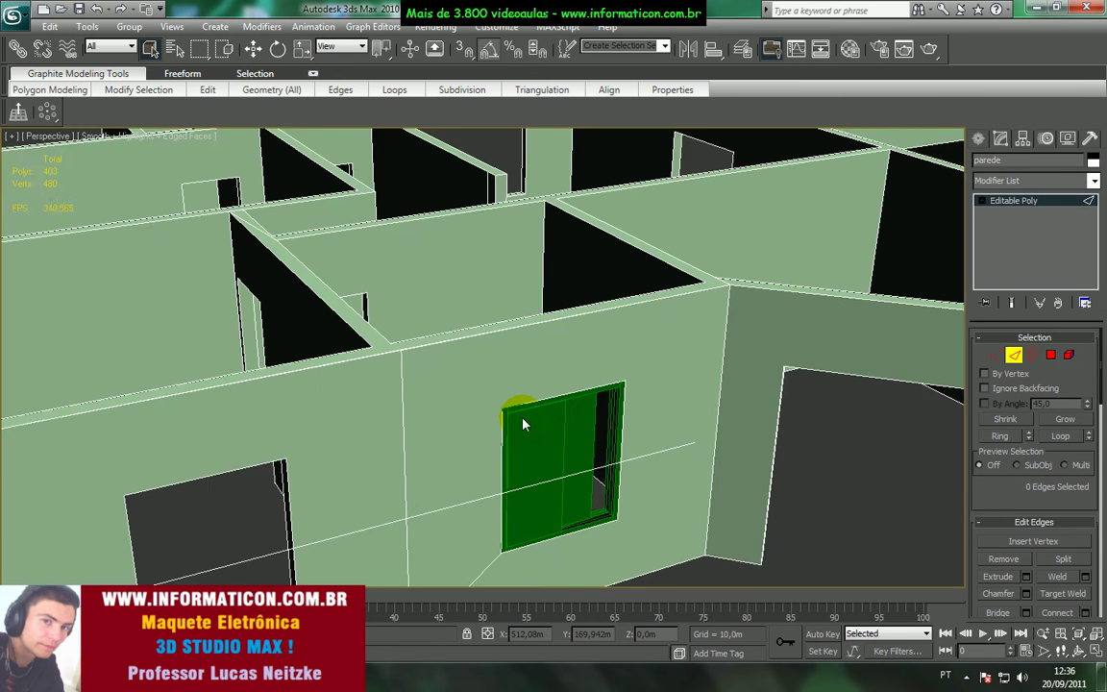
{"action": "middle_click_drag", "start_coordinate": [522, 421], "coordinate": [655, 315], "text": "alt"}
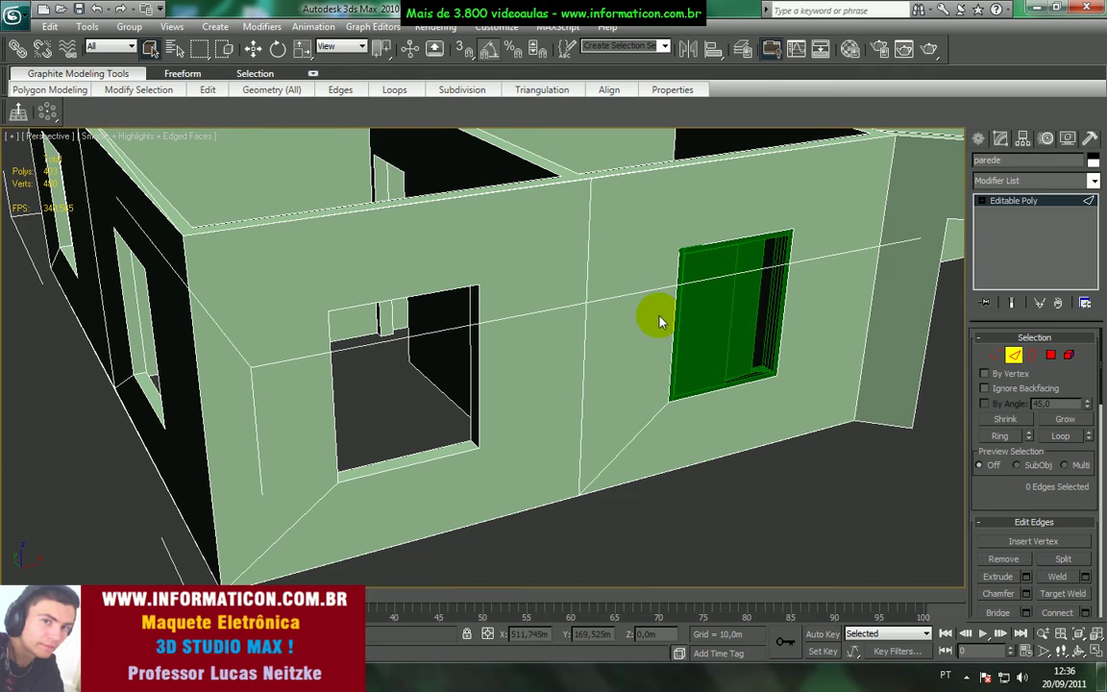
{"action": "left_click", "coordinate": [1009, 202]}
{"action": "left_click", "coordinate": [737, 331]}
{"action": "key", "text": "w"}
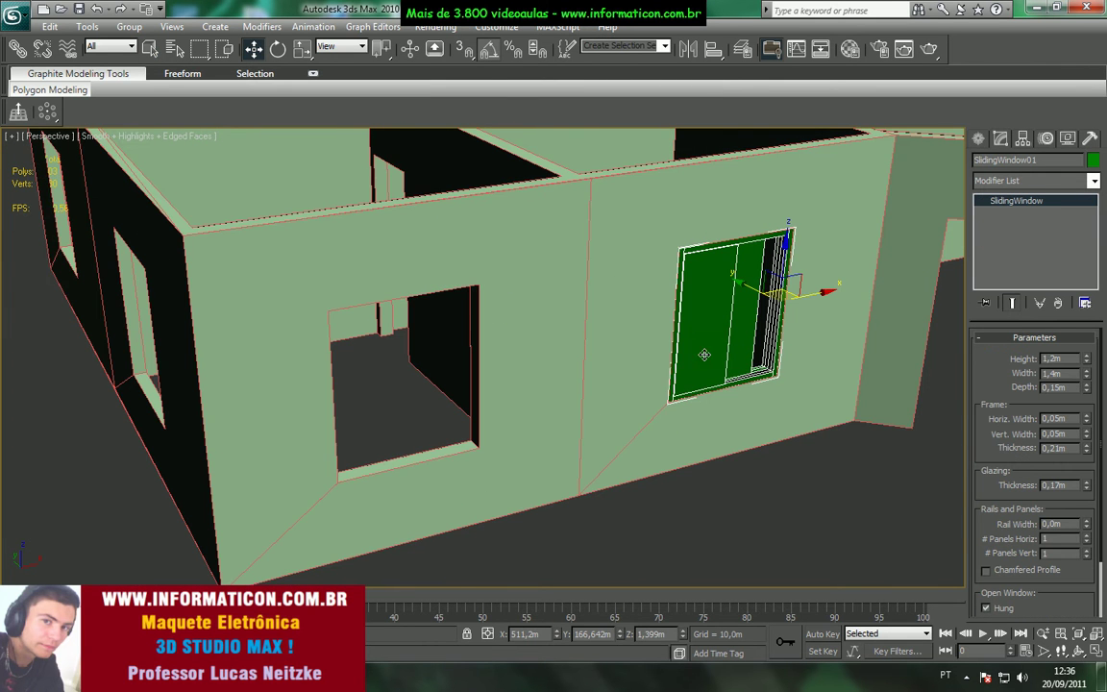
- Clone the sliding window along the X axis into the neighbouring opening as one independent copy
{"action": "middle_click_drag", "start_coordinate": [742, 322], "coordinate": [808, 299]}
{"action": "scroll", "coordinate": [808, 299], "scroll_direction": "up", "scroll_amount": 3}
{"action": "scroll", "coordinate": [743, 344], "scroll_direction": "down", "scroll_amount": 3}
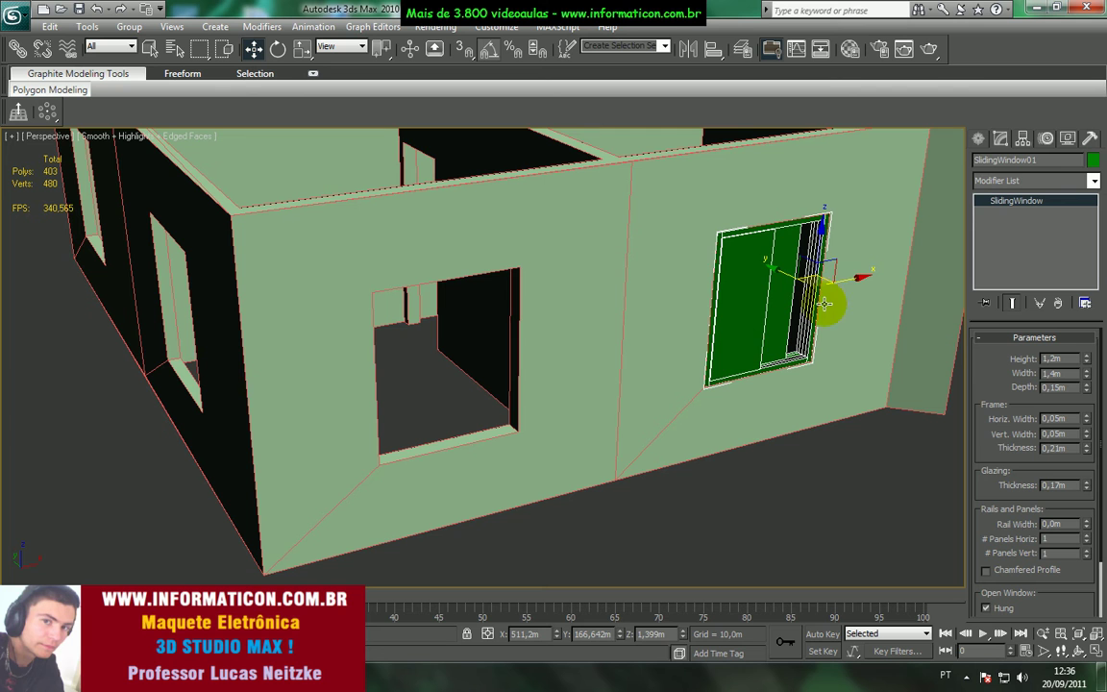
{"action": "mouse_move", "coordinate": [847, 279]}
{"action": "left_mouse_down", "text": "shift"}
{"action": "mouse_move", "coordinate": [807, 307]}
{"action": "mouse_move", "coordinate": [540, 358]}
{"action": "mouse_move", "coordinate": [567, 348]}
{"action": "left_mouse_up", "text": "shift"}
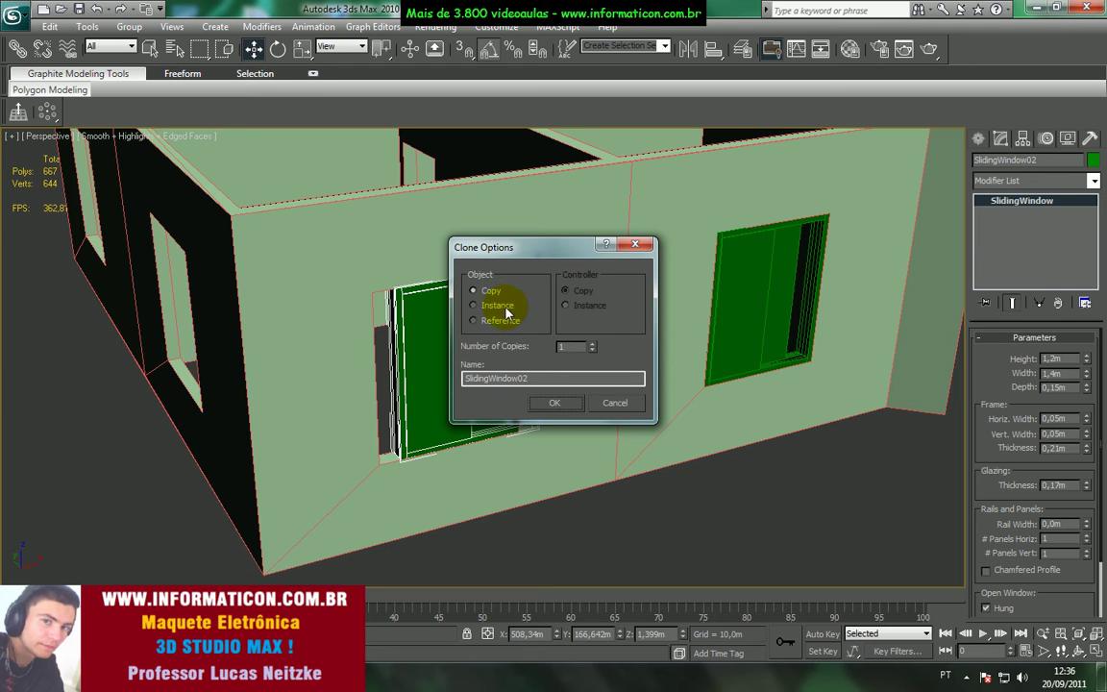
{"action": "mouse_move", "coordinate": [520, 247]}
{"action": "left_mouse_down"}
{"action": "mouse_move", "coordinate": [630, 216]}
{"action": "mouse_move", "coordinate": [599, 231]}
{"action": "left_mouse_up"}
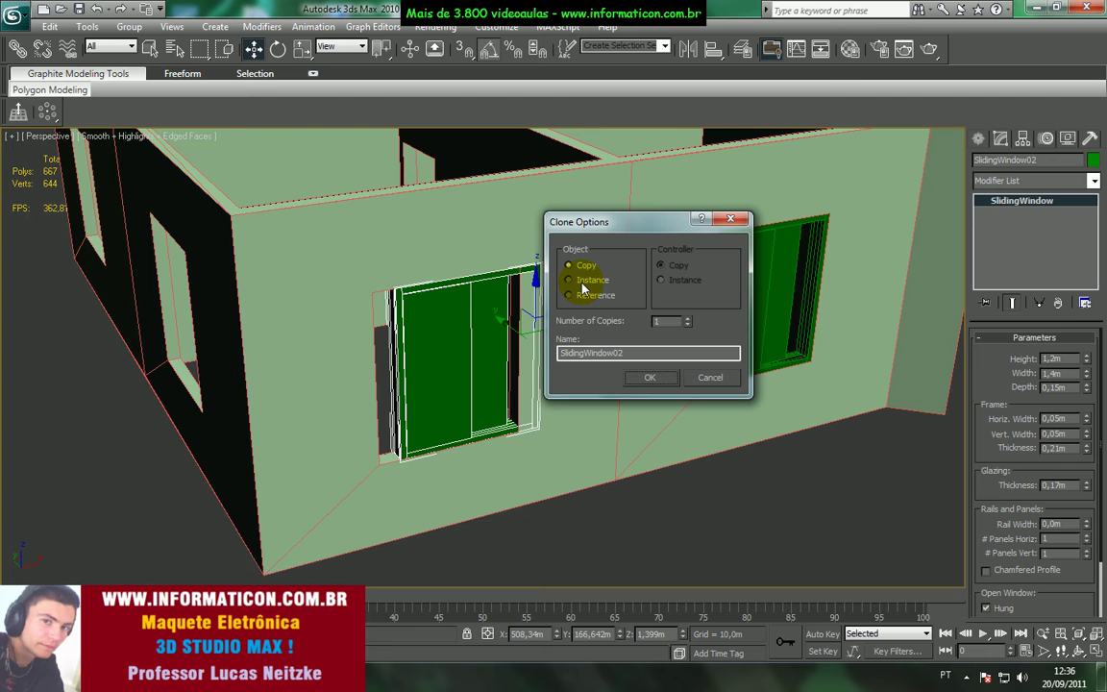
{"action": "left_click", "coordinate": [647, 378]}
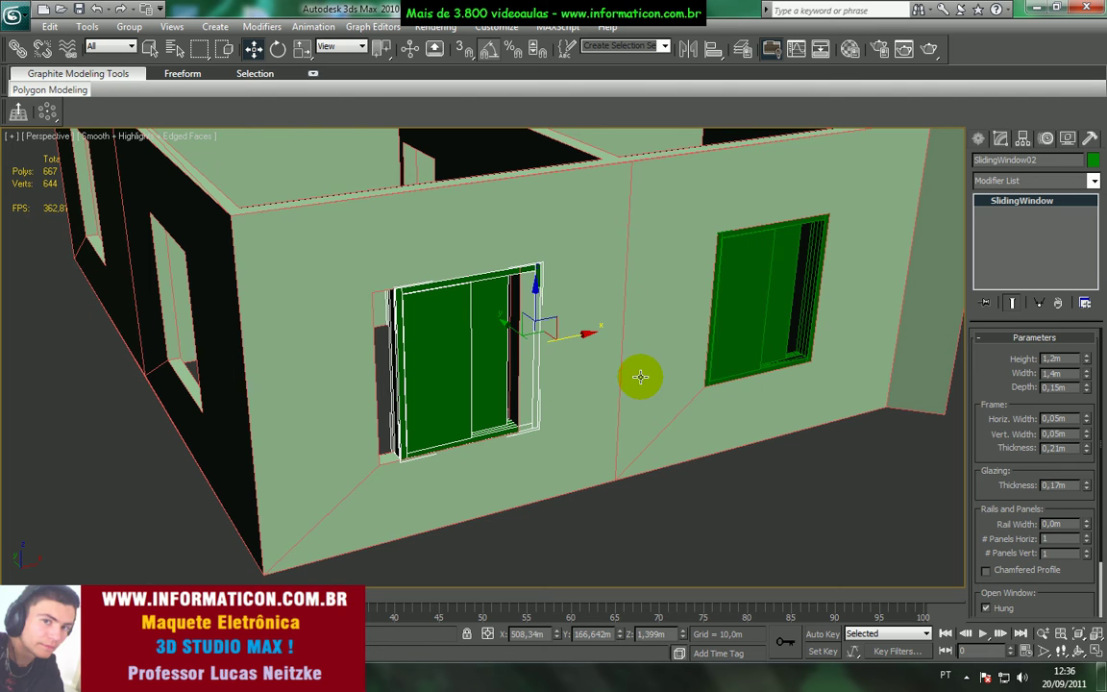
- Try changing the original sliding window's dimensions, and undo the change
{"action": "left_click", "coordinate": [735, 318]}
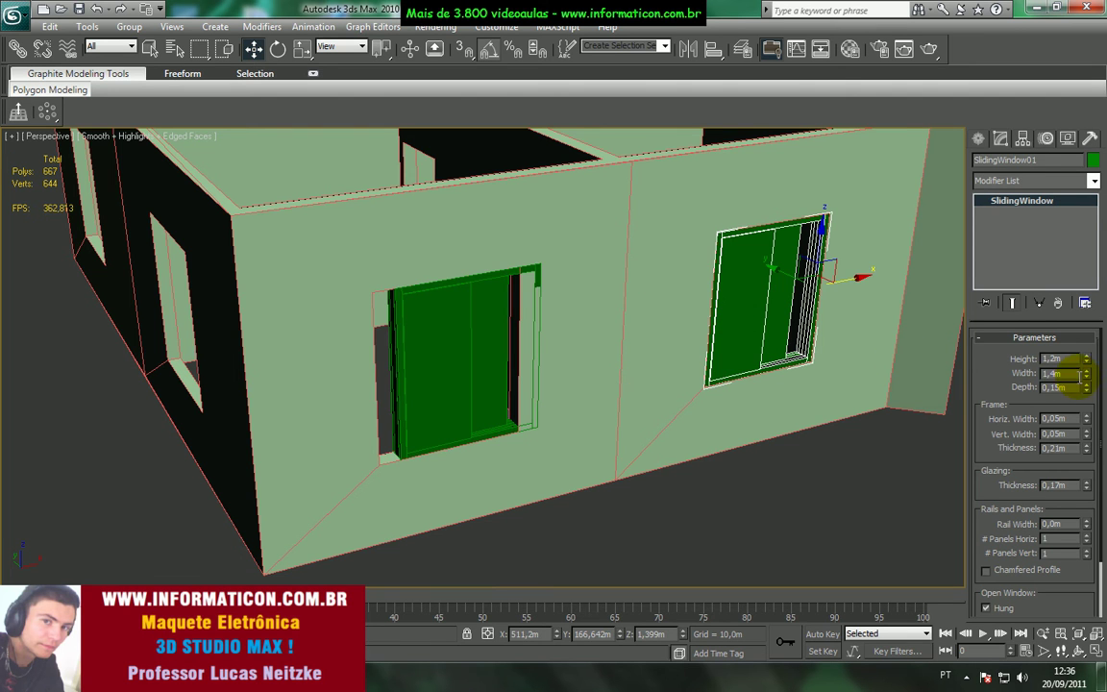
{"action": "left_click_drag", "start_coordinate": [1086, 383], "coordinate": [1057, 418]}
{"action": "key", "text": "ctrl+z"}
- Delete the copied sliding window from the corner opening and reselect the original window
{"action": "left_click", "coordinate": [446, 345]}
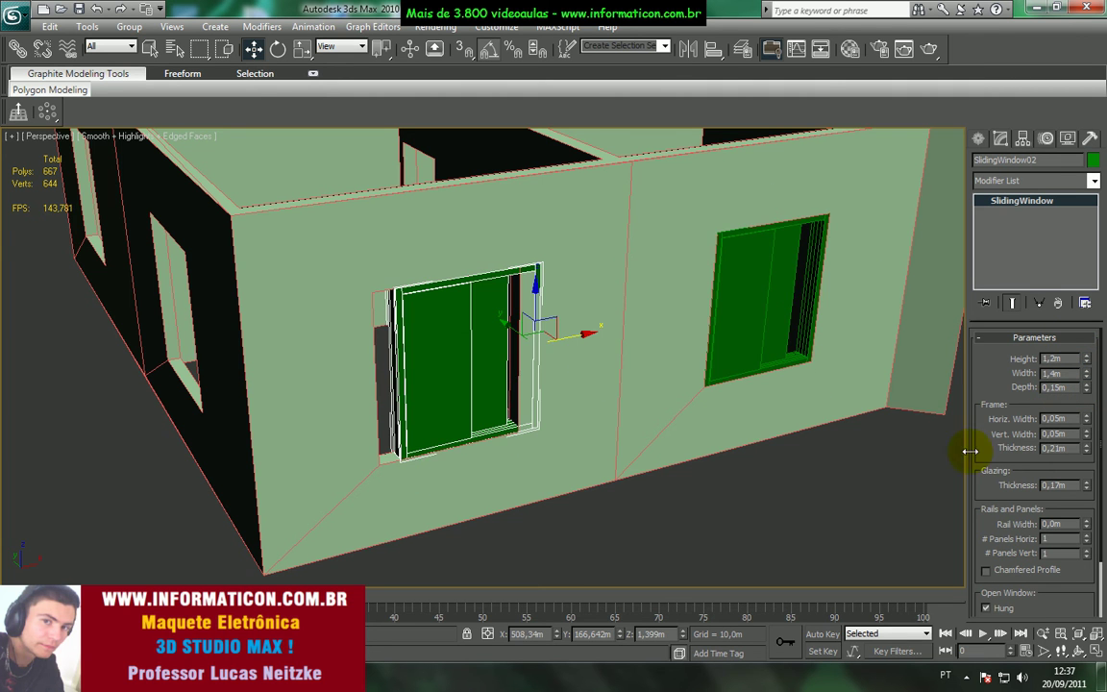
{"action": "left_click_drag", "start_coordinate": [1090, 439], "coordinate": [835, 371]}
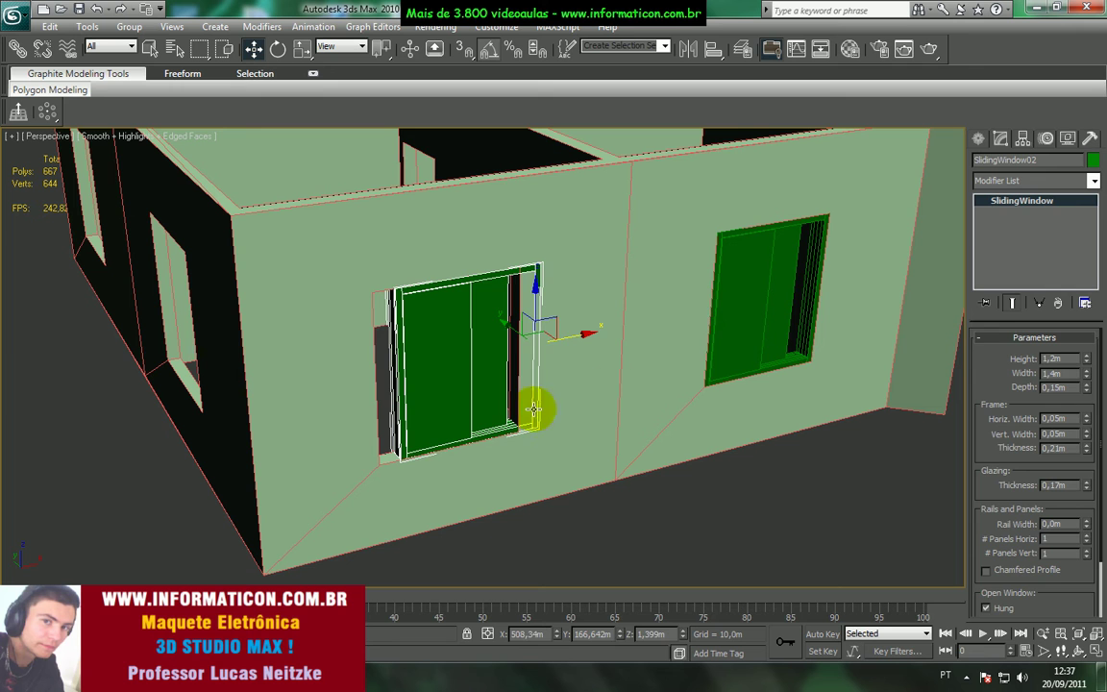
{"action": "key", "text": "Delete"}
{"action": "left_click", "coordinate": [733, 304]}
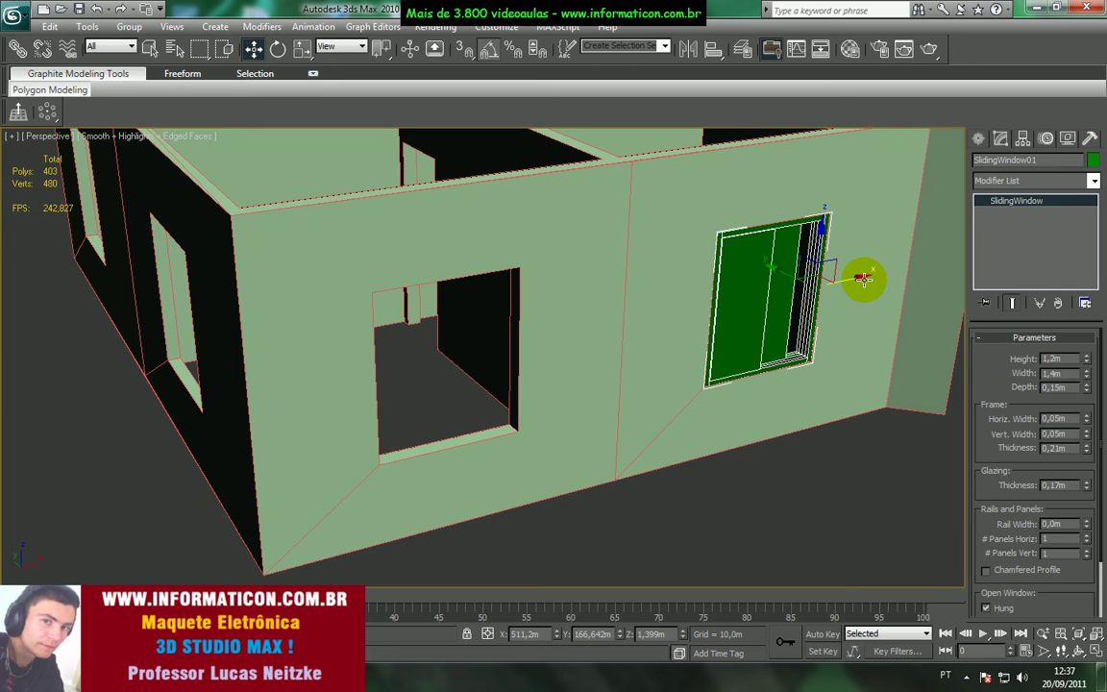
- Clone the sliding window along the X axis into the neighbouring opening as one reference
{"action": "mouse_move", "coordinate": [860, 278]}
{"action": "left_mouse_down", "text": "shift"}
{"action": "mouse_move", "coordinate": [568, 343]}
{"action": "mouse_move", "coordinate": [584, 346]}
{"action": "left_mouse_up", "text": "shift"}
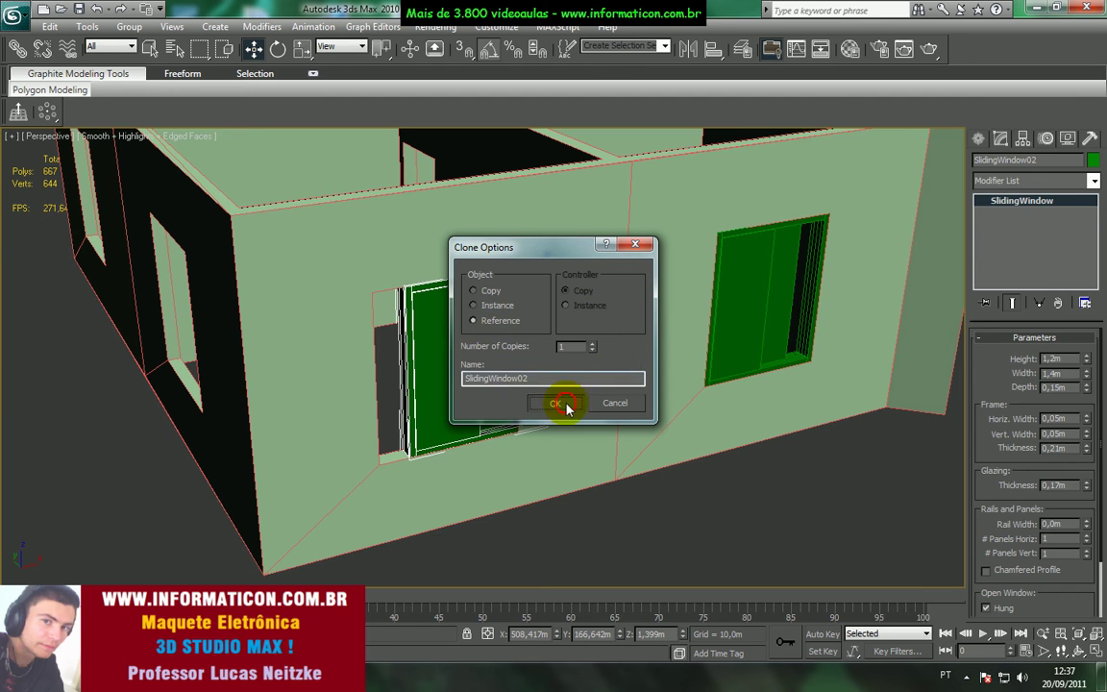
{"action": "left_click", "coordinate": [565, 405]}
- Try changing the original window's horizontal frame width and the reference copy's height
{"action": "left_click", "coordinate": [783, 298]}
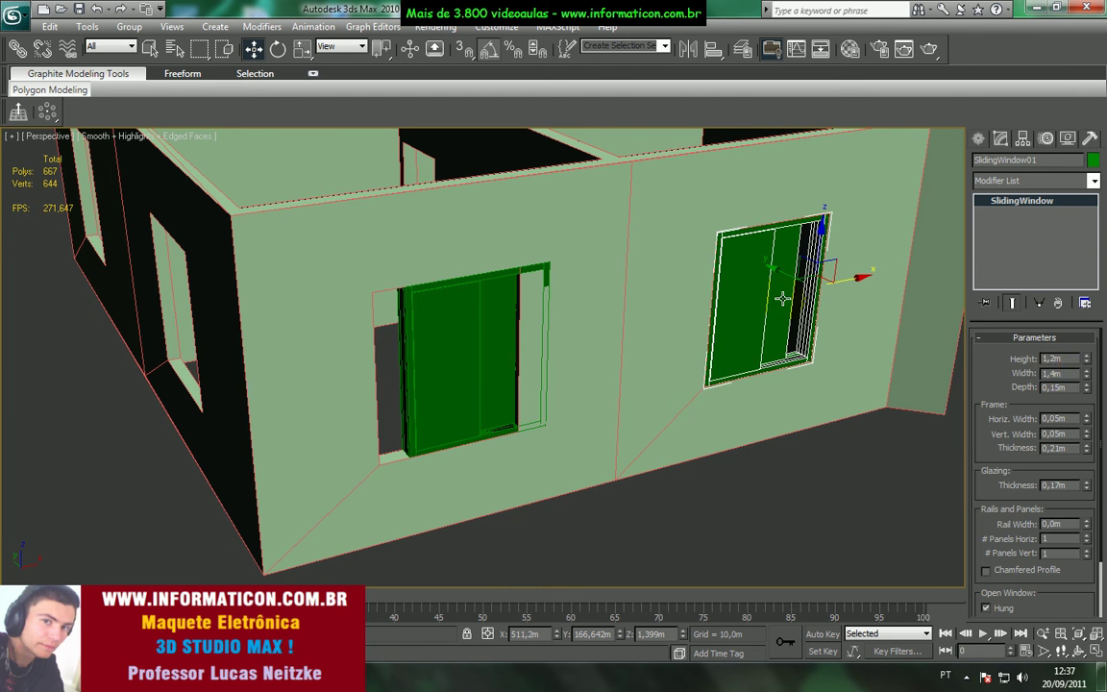
{"action": "left_click_drag", "start_coordinate": [1087, 424], "coordinate": [1061, 392]}
{"action": "left_click", "coordinate": [488, 343]}
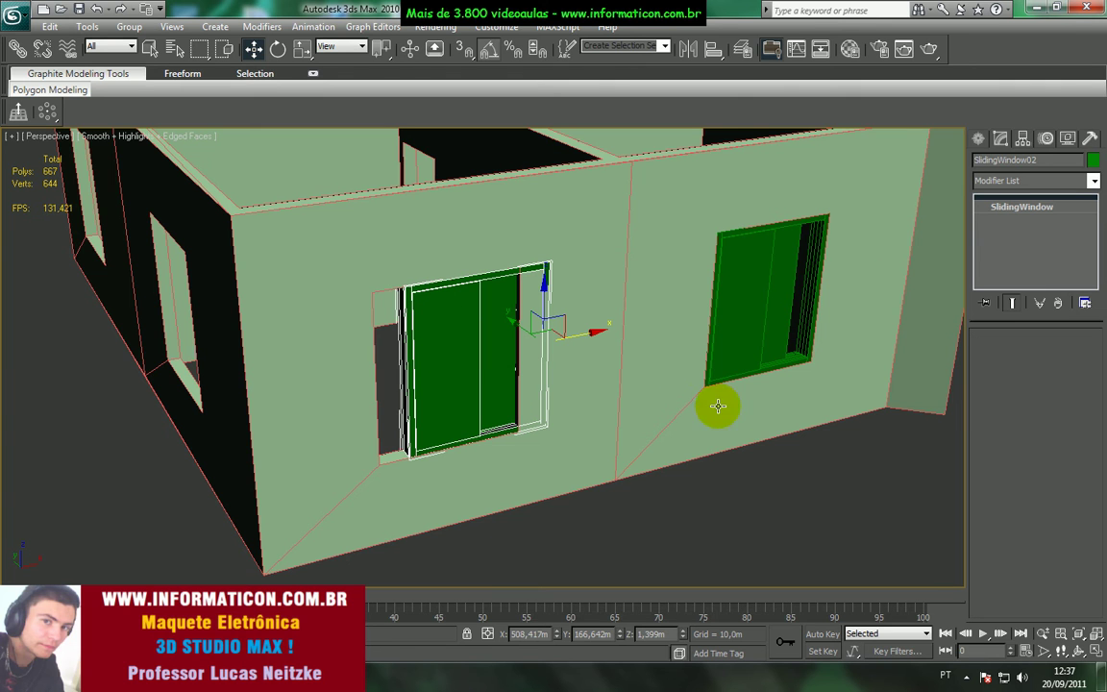
{"action": "left_click", "coordinate": [1006, 208]}
{"action": "left_click_drag", "start_coordinate": [1087, 360], "coordinate": [1065, 357]}
{"action": "right_click", "coordinate": [1065, 357]}
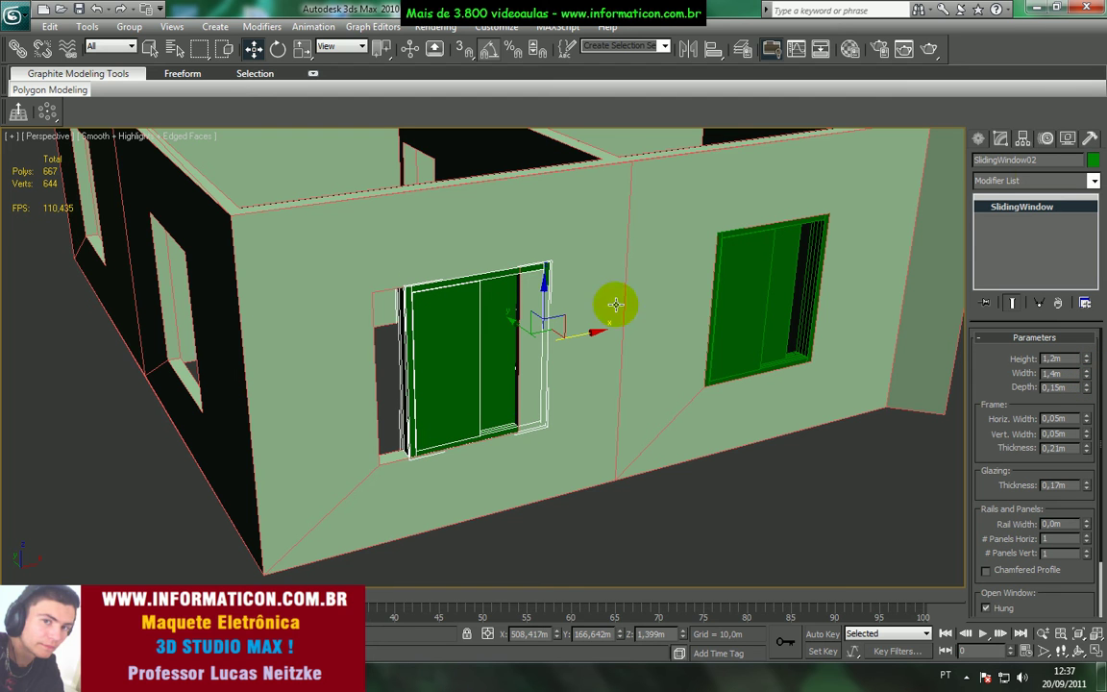
- Delete the reference copy of the sliding window from the neighbouring opening
{"action": "left_click", "coordinate": [766, 315]}
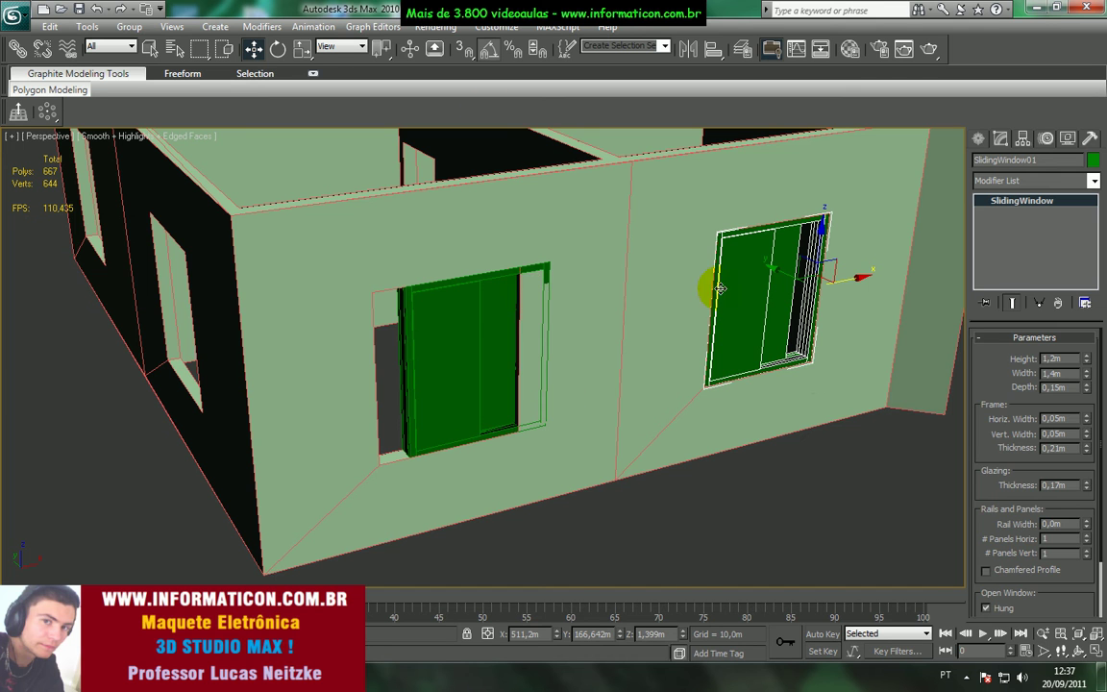
{"action": "left_click", "coordinate": [429, 365]}
{"action": "key", "text": "Delete"}
- Make another single reference of the original sliding window along the X axis in the neighbouring opening
{"action": "left_click", "coordinate": [761, 318]}
{"action": "left_click_drag", "start_coordinate": [852, 280], "coordinate": [576, 346], "text": "shift"}
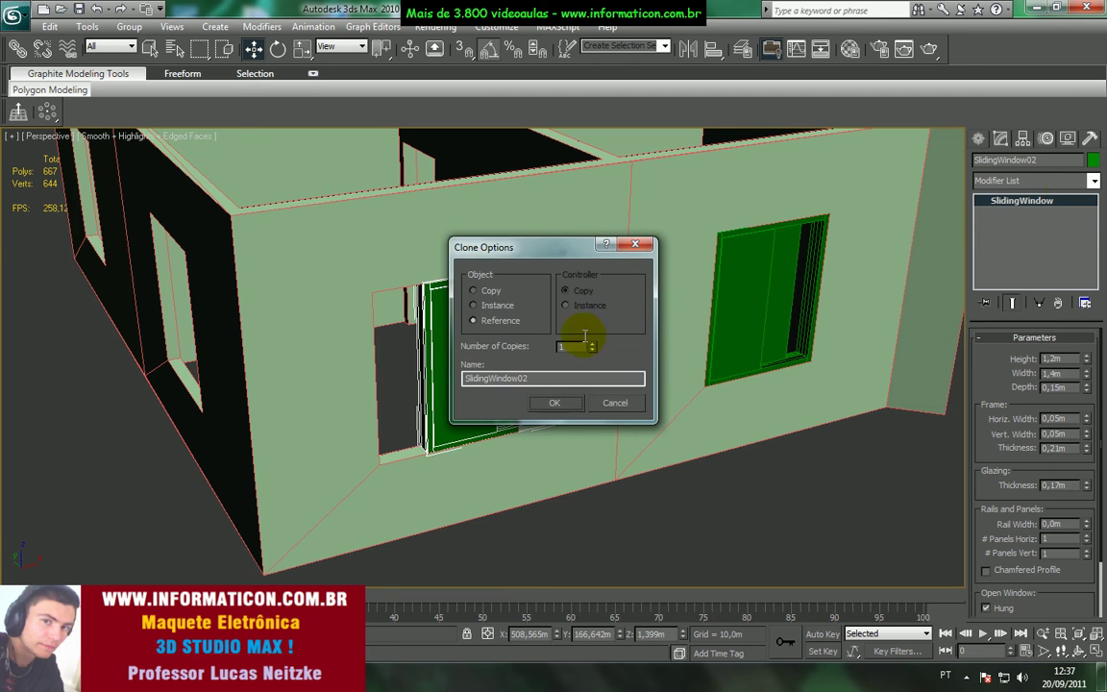
{"action": "left_click", "coordinate": [556, 403]}
{"action": "left_click", "coordinate": [736, 316]}
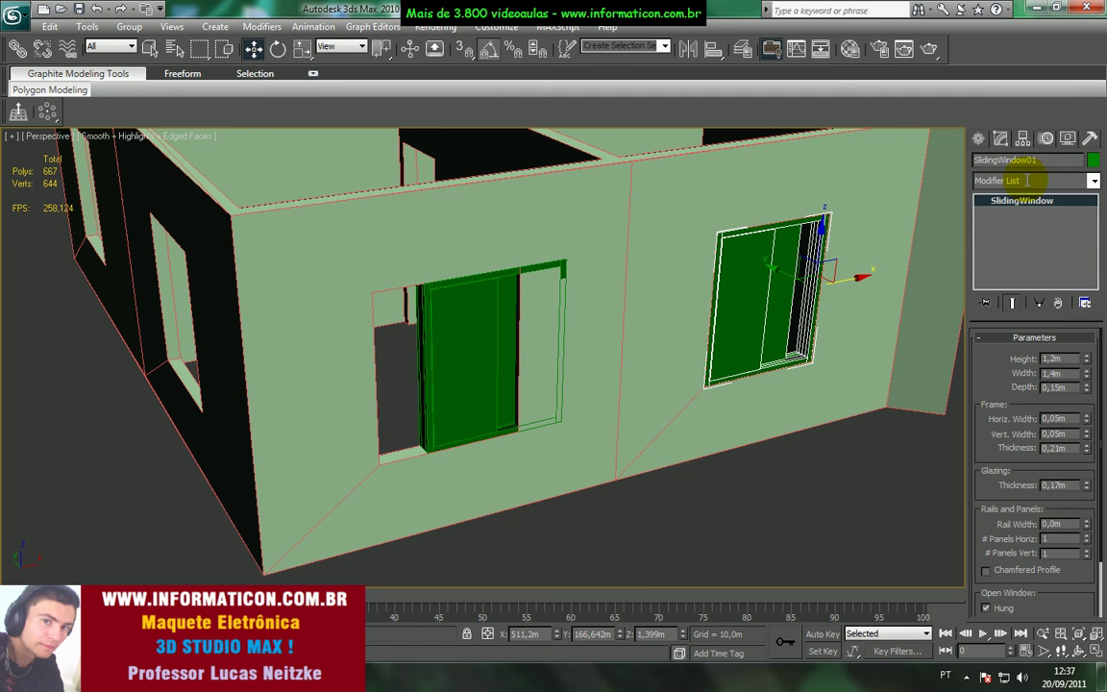
{"action": "left_click", "coordinate": [1000, 137]}
- Add a Bend modifier to the reference window, try an angle of 73, undo the bending and remove the modifier
{"action": "left_click", "coordinate": [527, 314]}
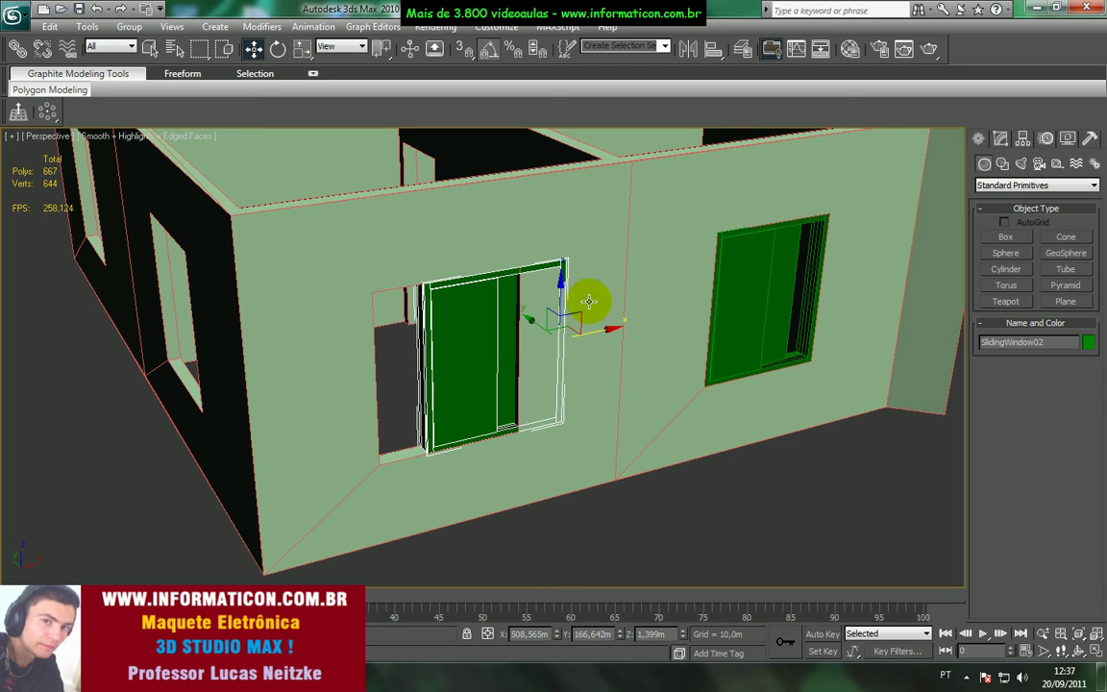
{"action": "left_click", "coordinate": [1000, 140]}
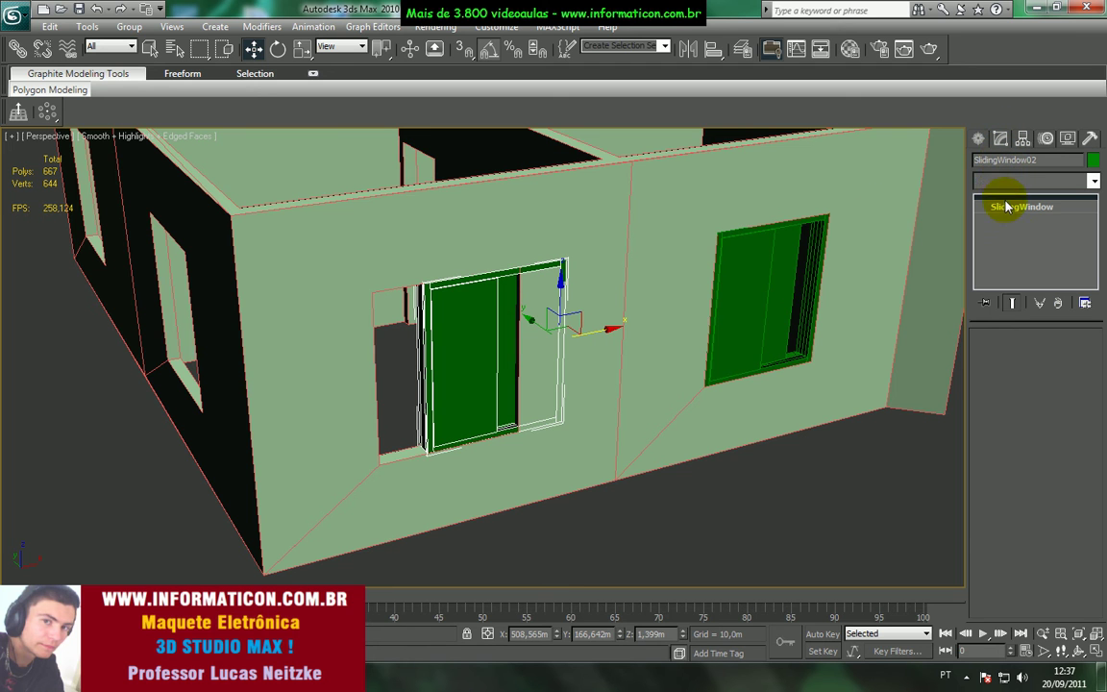
{"action": "left_click", "coordinate": [1004, 181]}
{"action": "key", "text": "b"}
{"action": "left_click", "coordinate": [996, 208]}
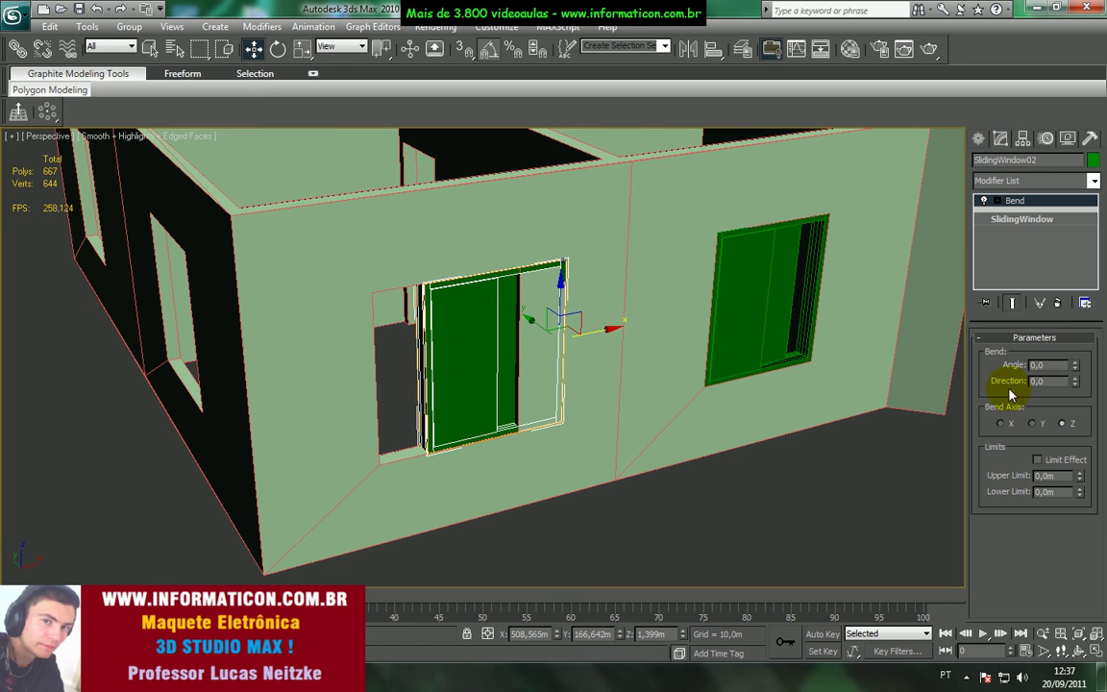
{"action": "left_click_drag", "start_coordinate": [1078, 366], "coordinate": [967, 250]}
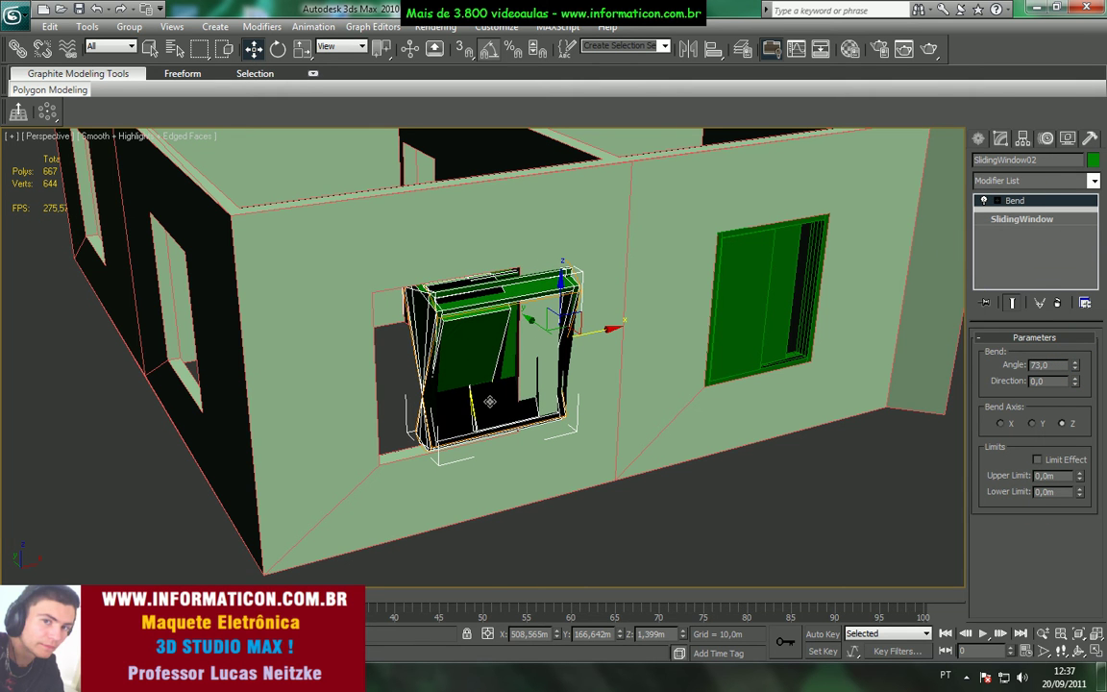
{"action": "key", "text": "ctrl+z"}
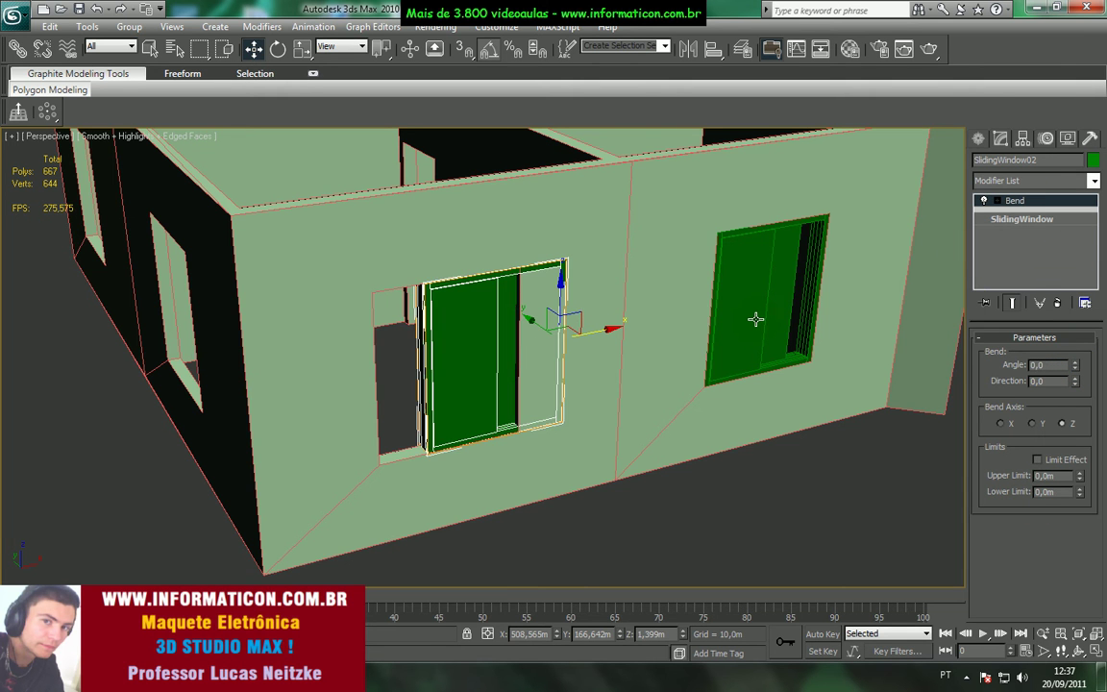
{"action": "left_click", "coordinate": [1062, 303]}
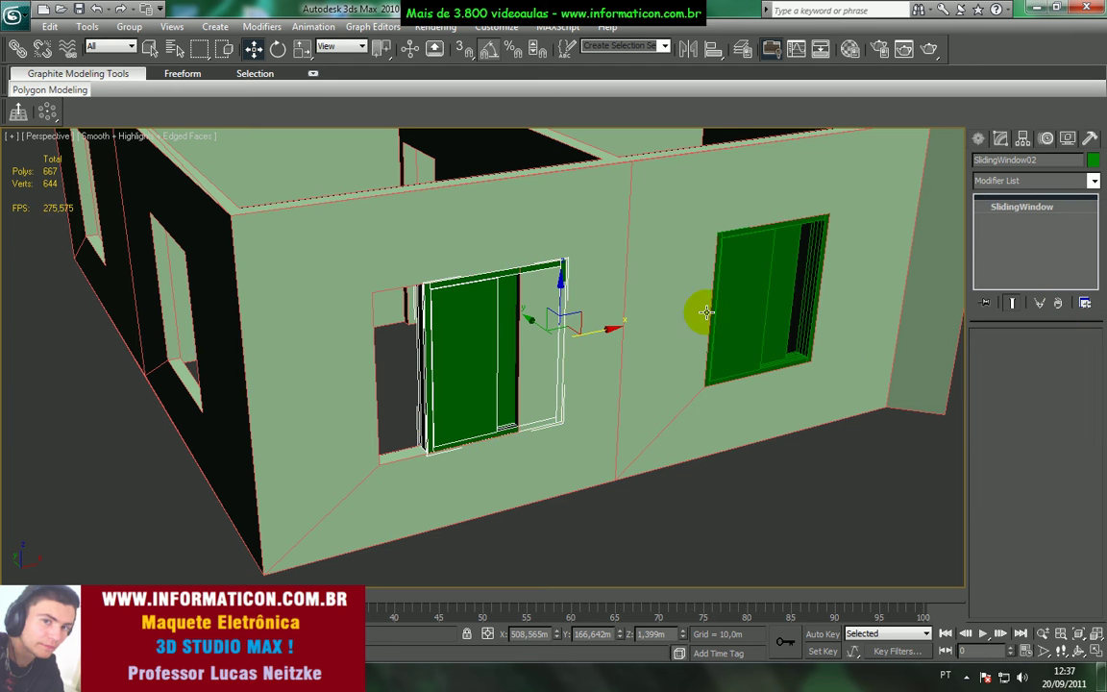
- Apply a Bend modifier with an angle of 105.5 to the original sliding window, and undo it
{"action": "left_click", "coordinate": [730, 304]}
{"action": "left_click", "coordinate": [978, 139]}
{"action": "left_click", "coordinate": [1004, 187]}
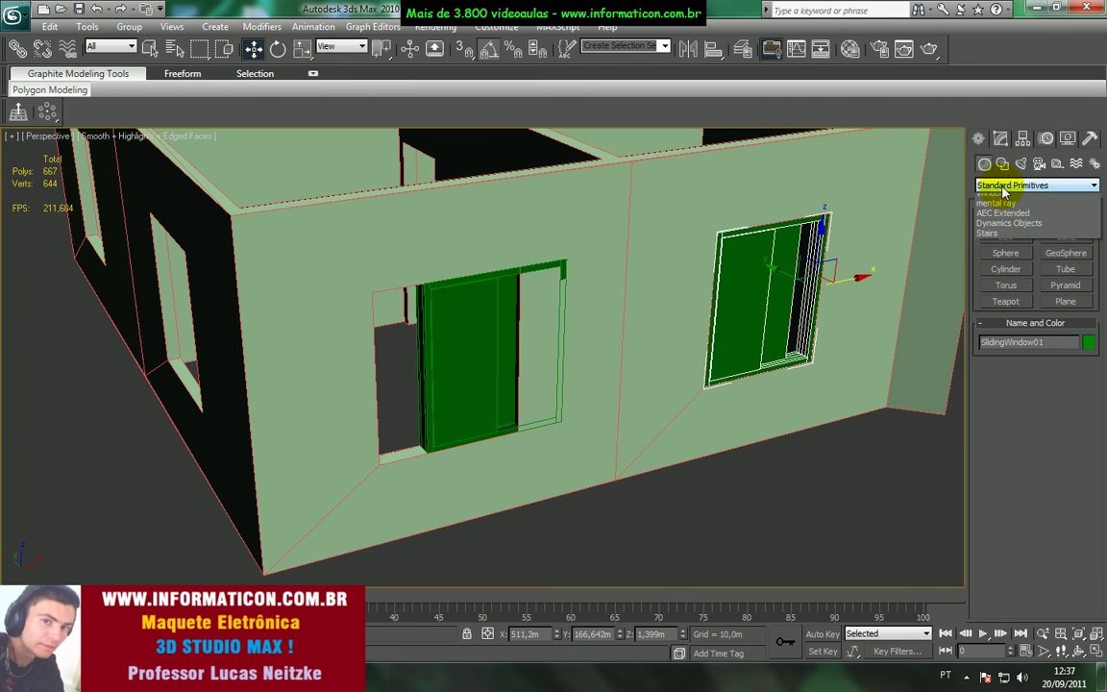
{"action": "left_click", "coordinate": [1011, 188]}
{"action": "left_click", "coordinate": [1000, 138]}
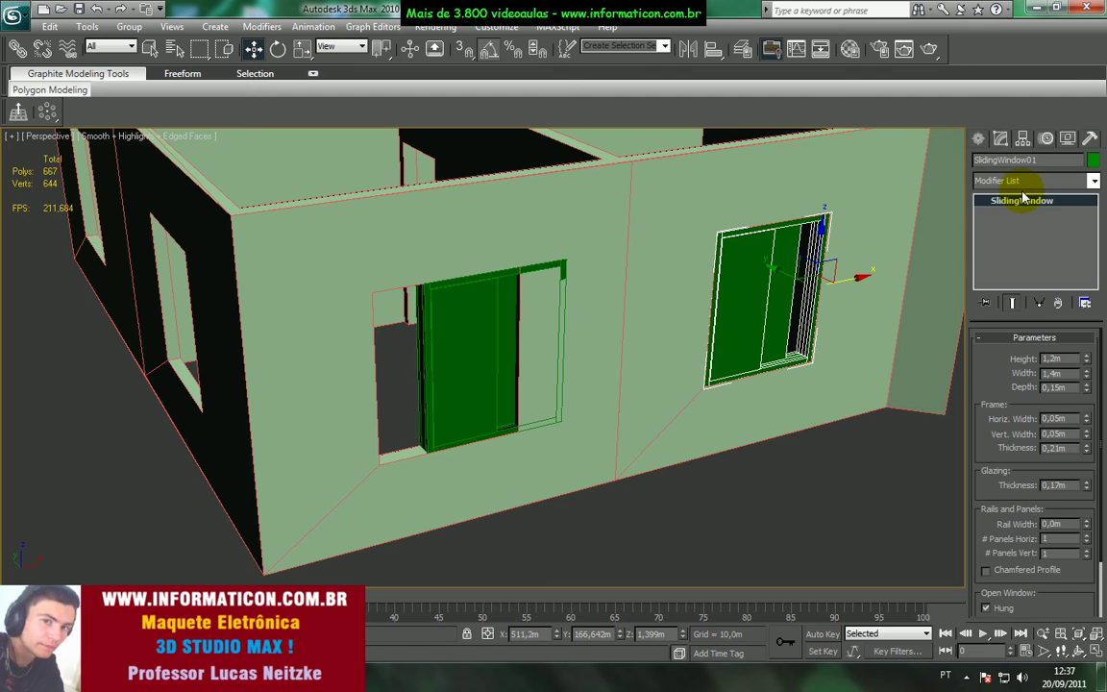
{"action": "left_click", "coordinate": [1024, 185]}
{"action": "key", "text": "b"}
{"action": "left_click", "coordinate": [1011, 198]}
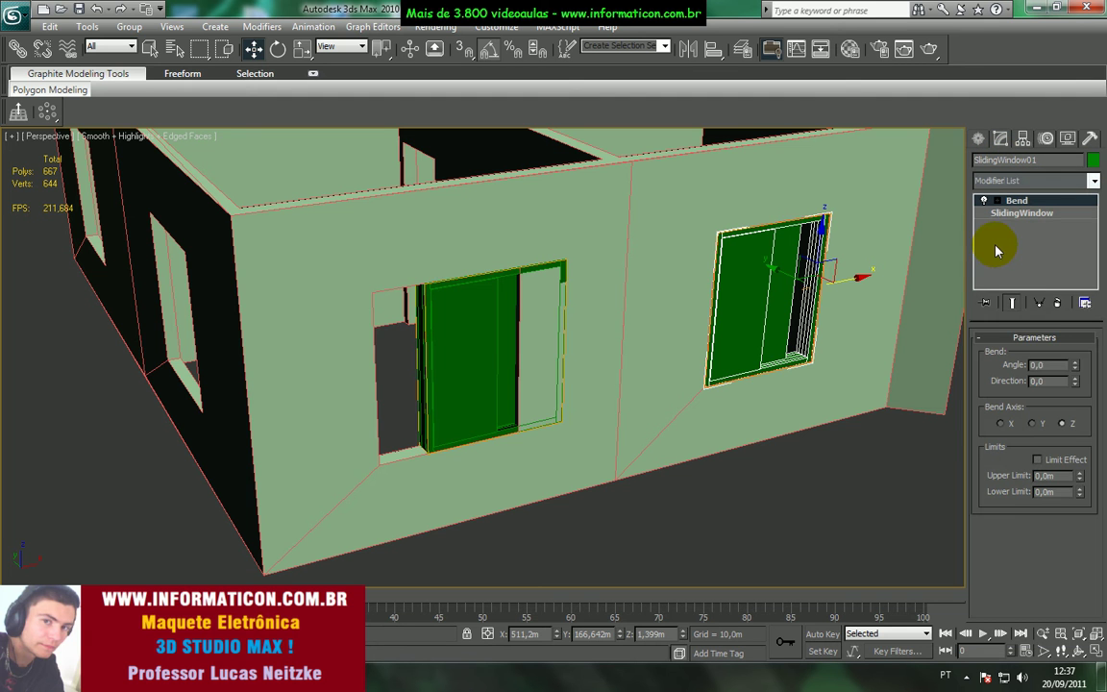
{"action": "left_click_drag", "start_coordinate": [1074, 362], "coordinate": [1024, 203]}
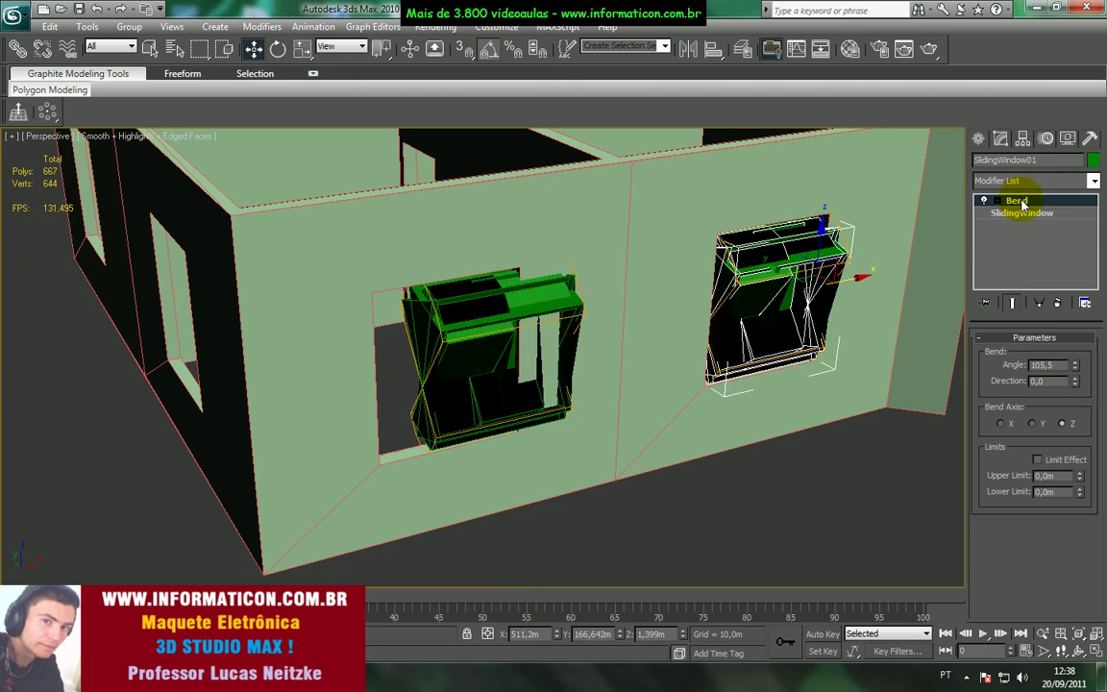
{"action": "key", "text": "ctrl+z"}
{"action": "key", "text": "ctrl+z"}
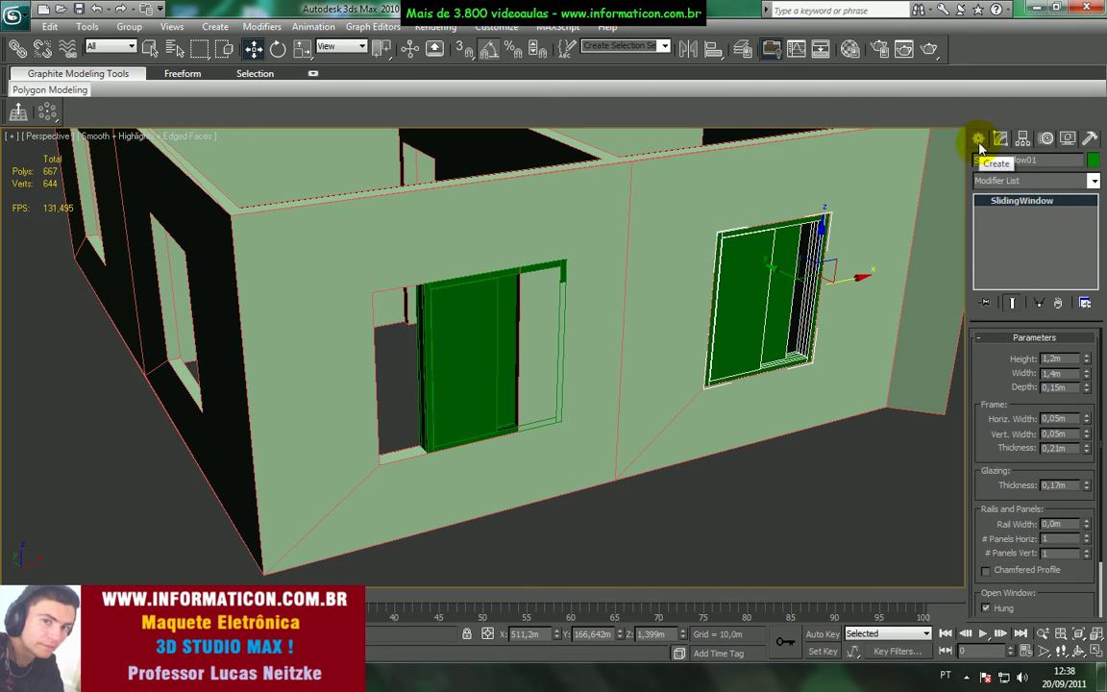
- Remove the unneeded reference window from the neighbouring opening and reselect the original sliding window
{"action": "left_click", "coordinate": [456, 380]}
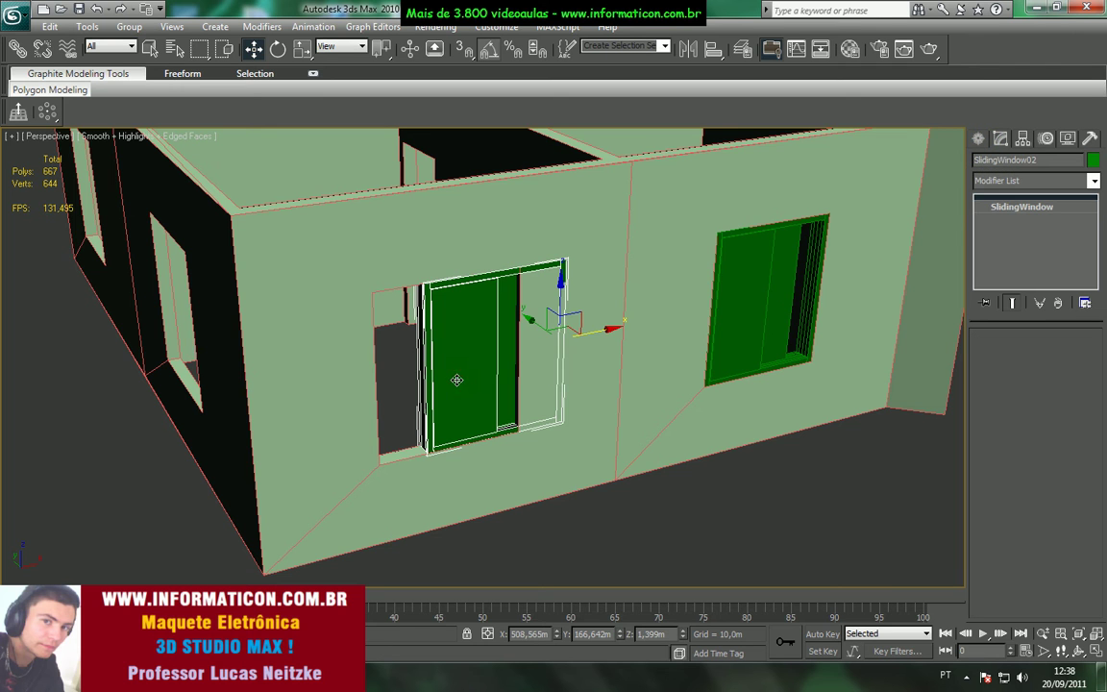
{"action": "key", "text": "Delete"}
{"action": "left_click", "coordinate": [731, 338]}
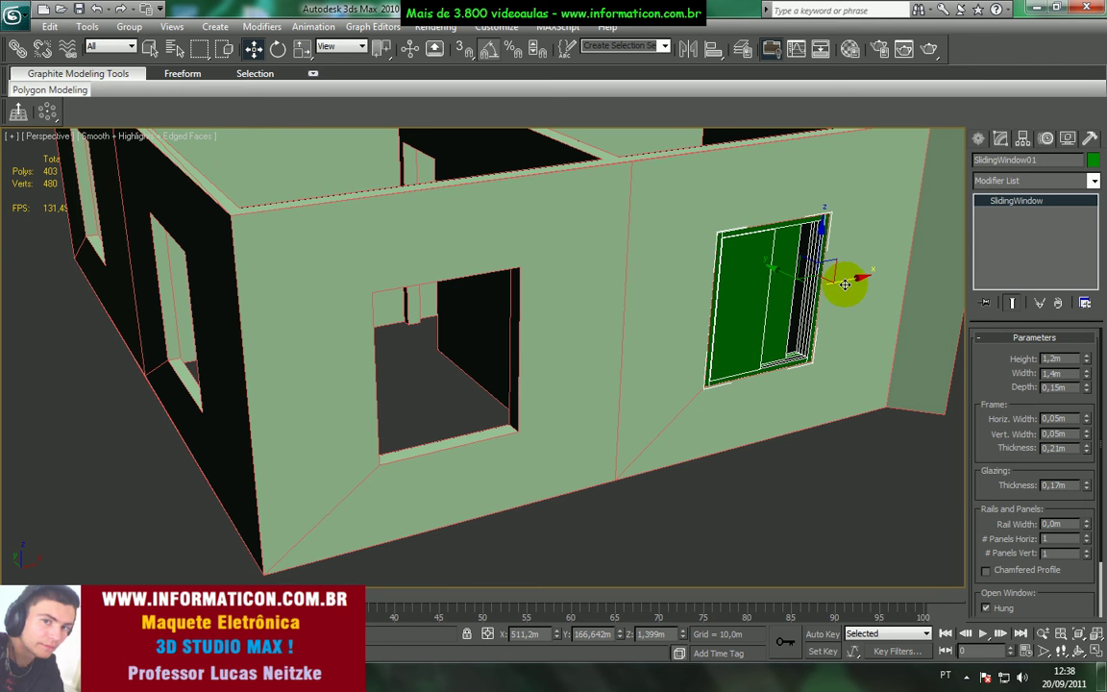
{"action": "mouse_move", "coordinate": [847, 278]}
{"action": "left_mouse_down", "text": "shift"}
{"action": "mouse_move", "coordinate": [547, 356]}
{"action": "mouse_move", "coordinate": [549, 346]}
{"action": "left_mouse_up", "text": "shift"}
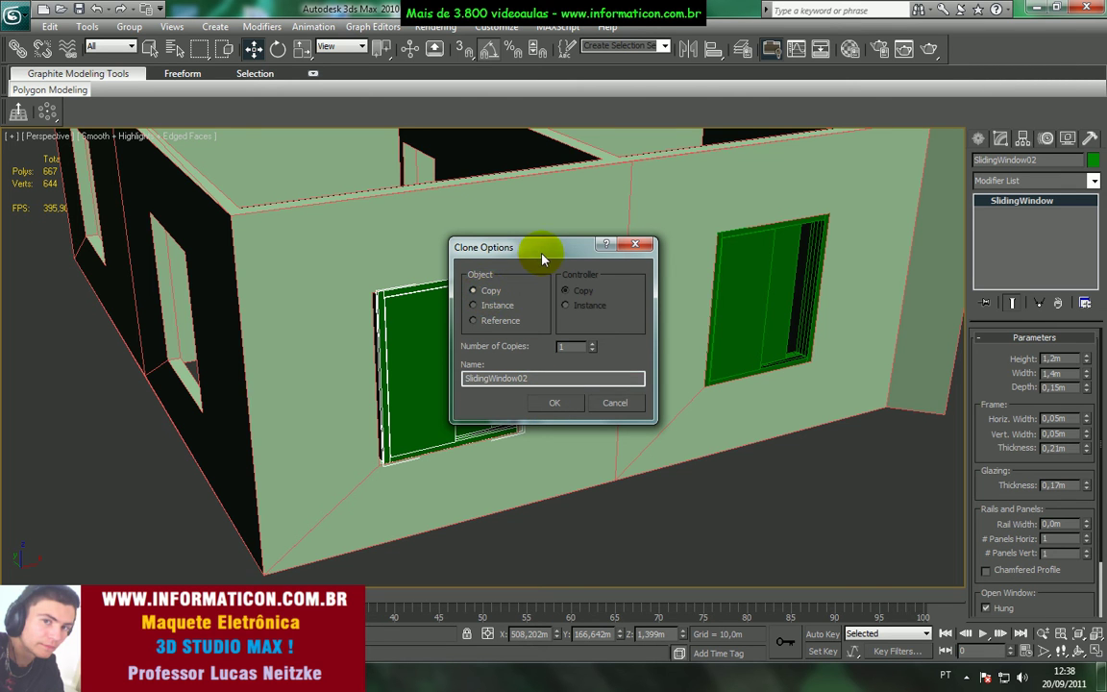
{"action": "left_click_drag", "start_coordinate": [542, 258], "coordinate": [641, 296]}
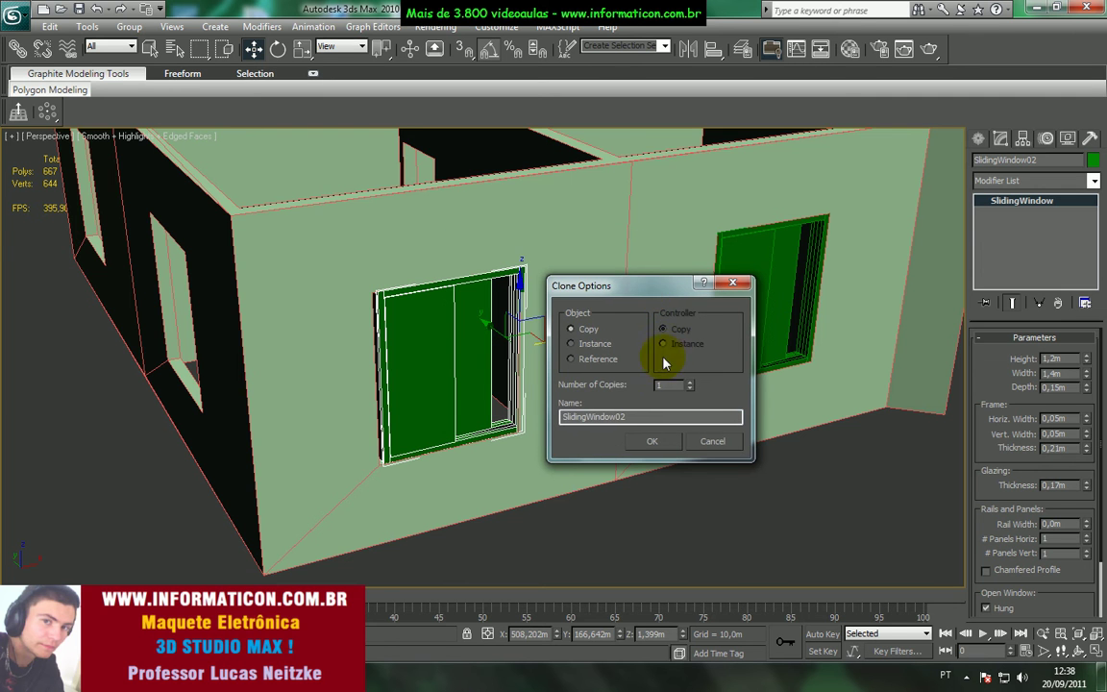
{"action": "left_click", "coordinate": [712, 449]}
{"action": "scroll", "coordinate": [654, 311], "scroll_direction": "down", "scroll_amount": 8}
{"action": "scroll", "coordinate": [580, 363], "scroll_direction": "up", "scroll_amount": 4}
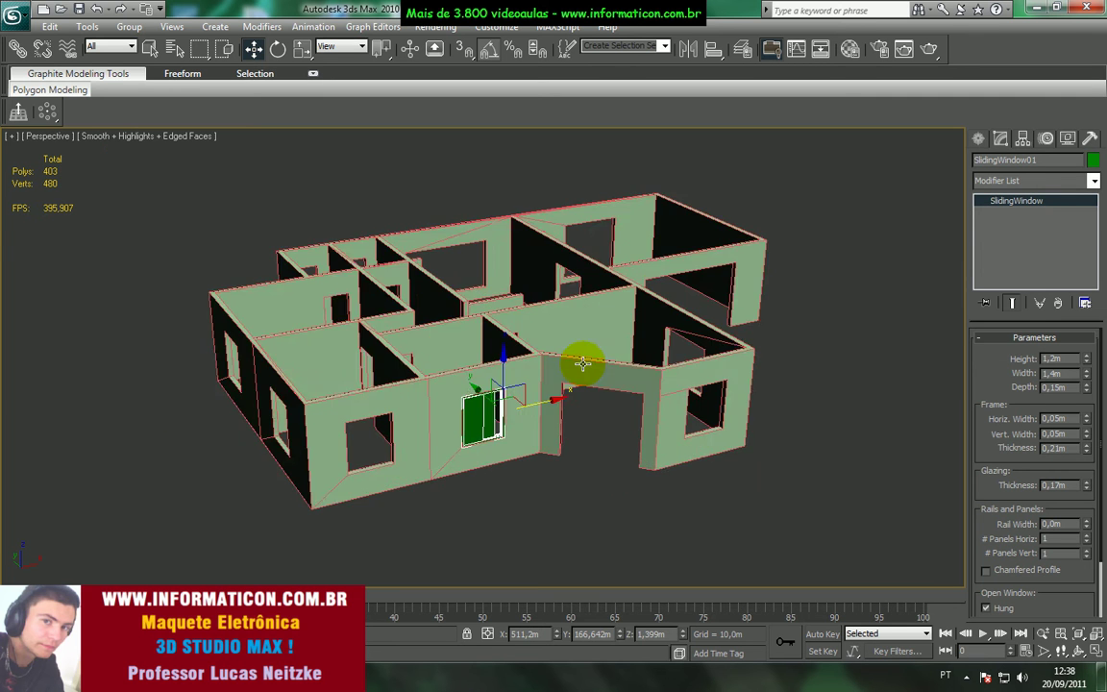
{"action": "middle_click_drag", "start_coordinate": [549, 366], "coordinate": [814, 439], "text": "alt"}
{"action": "scroll", "coordinate": [672, 459], "scroll_direction": "up", "scroll_amount": 5}
{"action": "scroll", "coordinate": [717, 372], "scroll_direction": "up", "scroll_amount": 2}
{"action": "mouse_move", "coordinate": [661, 464]}
{"action": "middle_mouse_down"}
{"action": "mouse_move", "coordinate": [717, 372]}
{"action": "mouse_move", "coordinate": [667, 371]}
{"action": "mouse_move", "coordinate": [759, 339]}
{"action": "middle_mouse_up"}
{"action": "scroll", "coordinate": [713, 369], "scroll_direction": "down", "scroll_amount": 3}
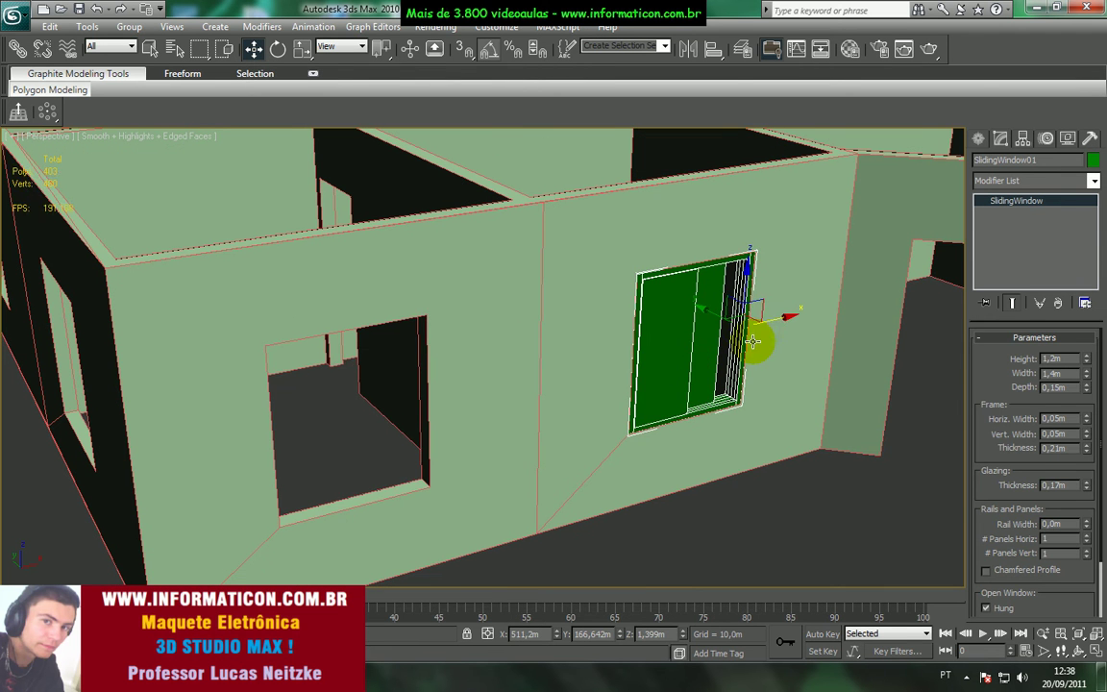
{"action": "left_click_drag", "start_coordinate": [771, 316], "coordinate": [515, 375], "text": "shift"}
{"action": "left_click", "coordinate": [483, 305]}
{"action": "left_click", "coordinate": [491, 290]}
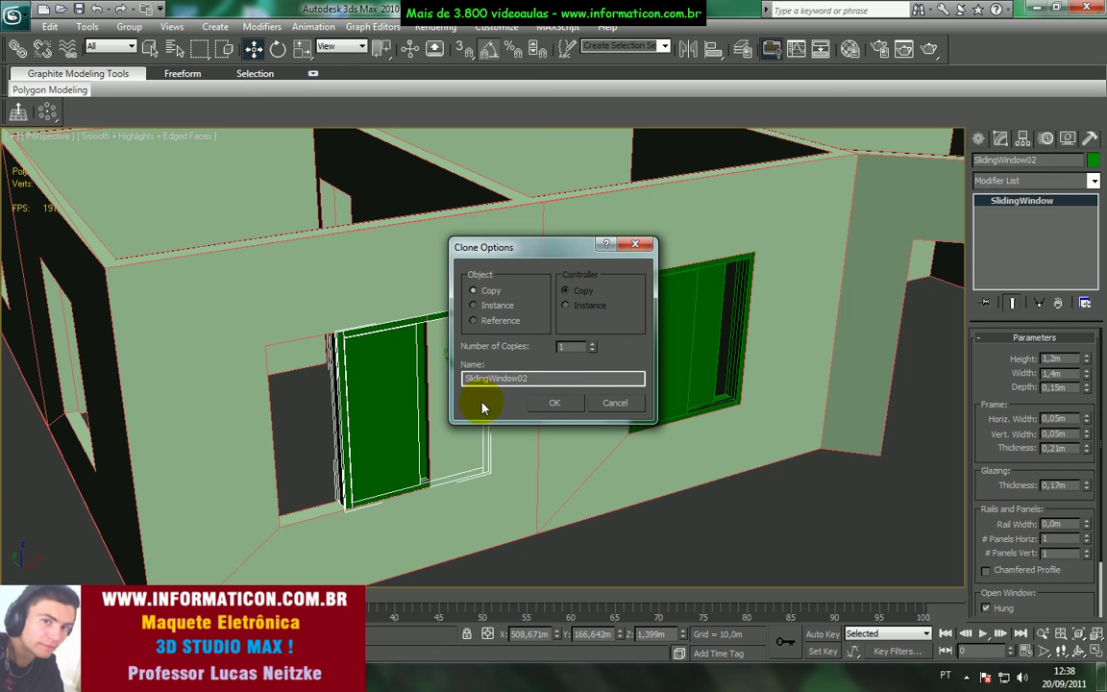
{"action": "left_click", "coordinate": [636, 246]}
- Expand the Janelas layer to examine which objects it contains, and check the original window's name
{"action": "left_click", "coordinate": [743, 48]}
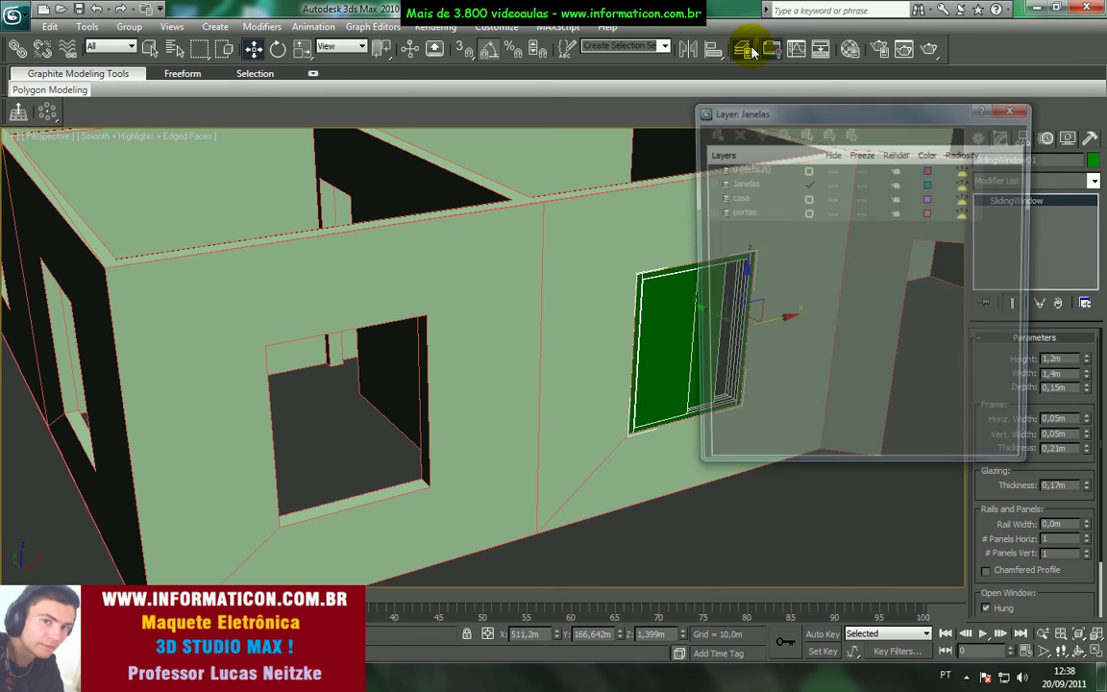
{"action": "left_click", "coordinate": [709, 183]}
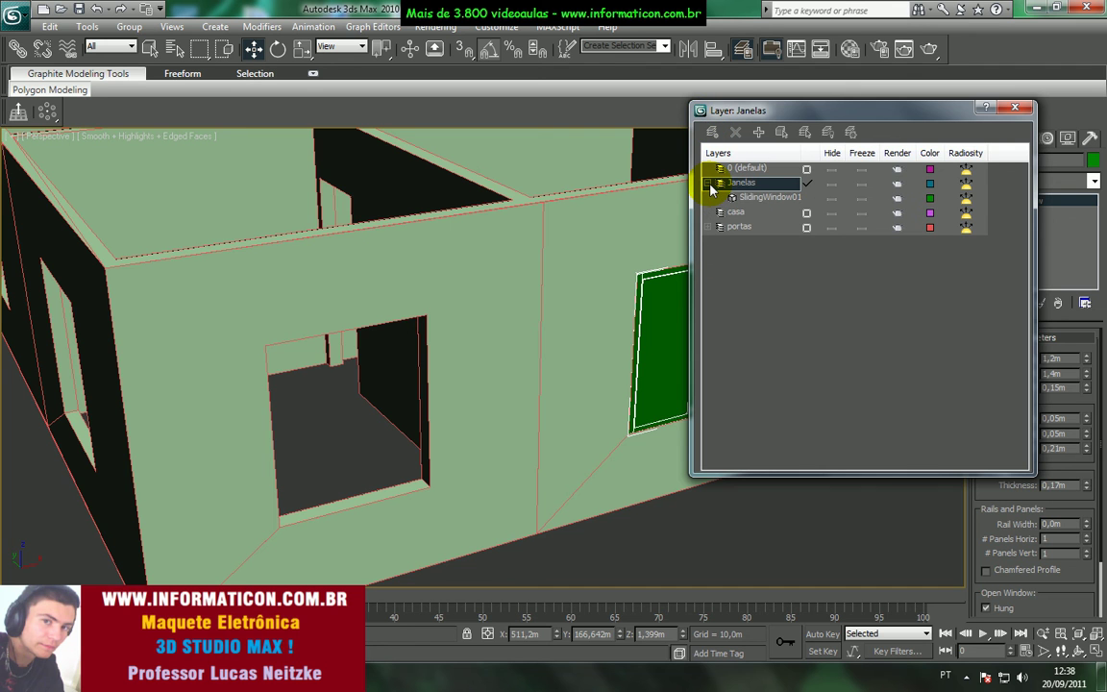
{"action": "left_click", "coordinate": [1015, 107]}
{"action": "left_click", "coordinate": [1045, 160]}
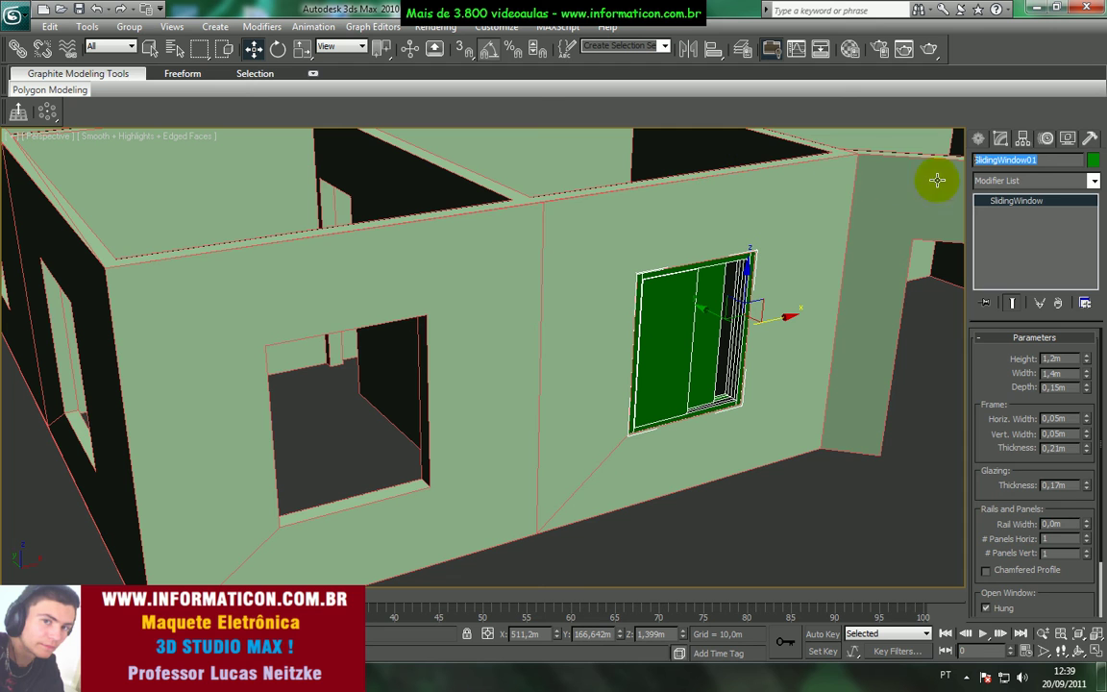
- Clone the original sliding window along the X axis into the neighbouring opening as one independent copy
{"action": "left_click_drag", "start_coordinate": [779, 315], "coordinate": [492, 339], "text": "shift"}
{"action": "left_click", "coordinate": [486, 292]}
{"action": "left_click", "coordinate": [554, 402]}
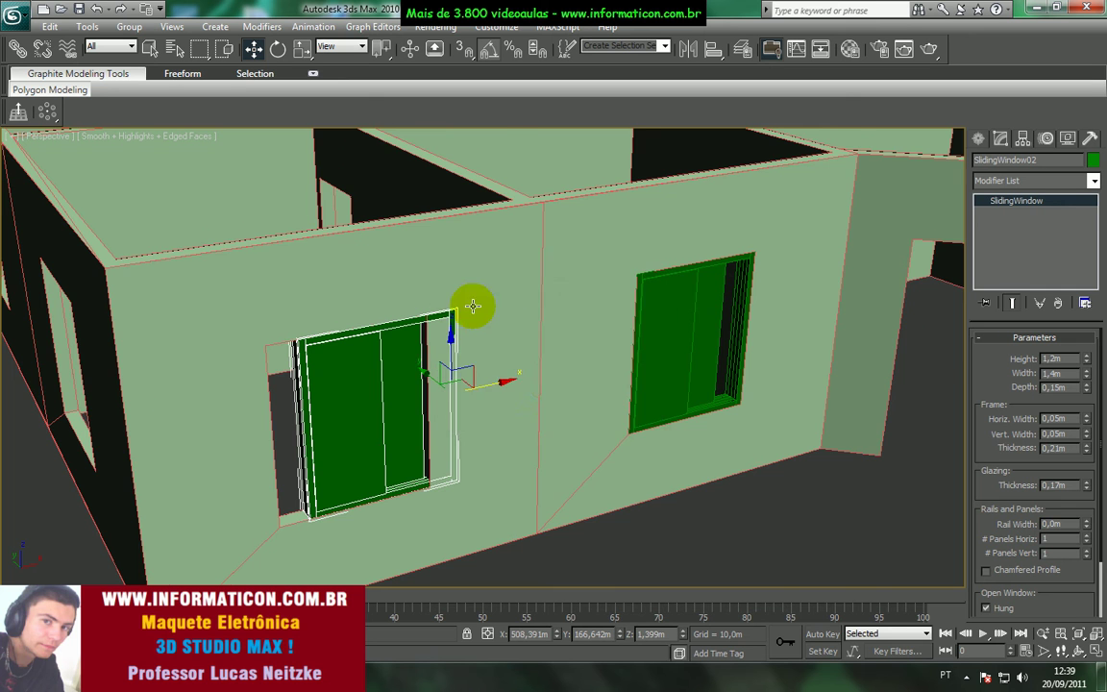
- Try moving the copied window into the lower corner of its opening, and undo the accidental wall move
{"action": "middle_click_drag", "start_coordinate": [472, 306], "coordinate": [516, 254], "text": "alt"}
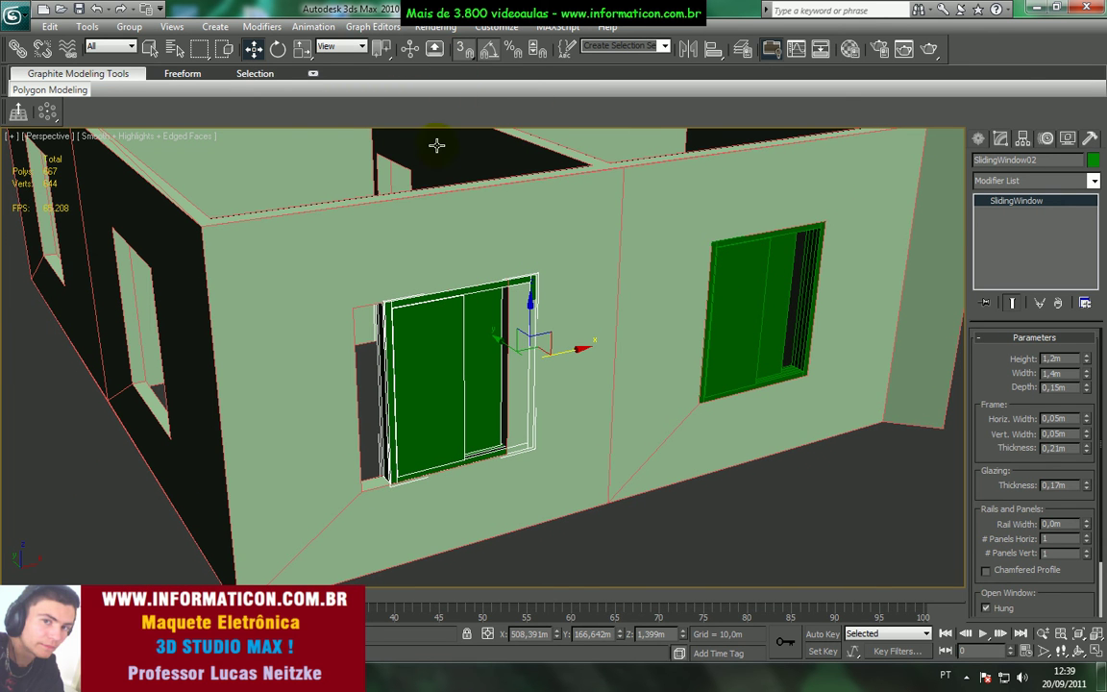
{"action": "left_click", "coordinate": [391, 483]}
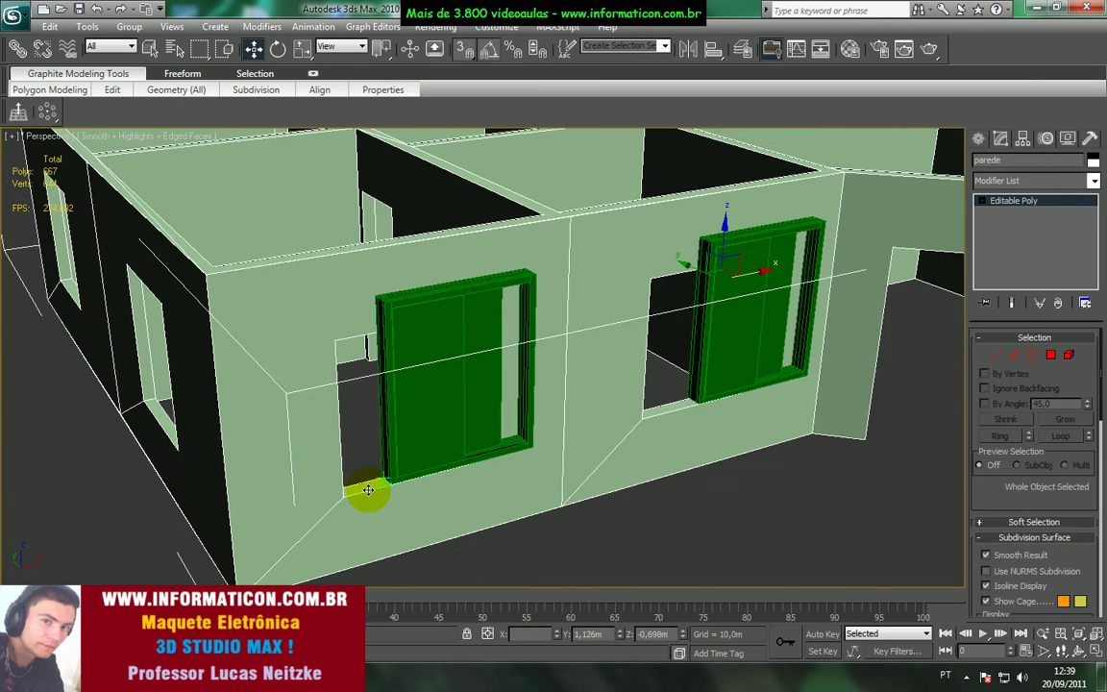
{"action": "left_click", "coordinate": [404, 464]}
{"action": "left_click_drag", "start_coordinate": [389, 487], "coordinate": [383, 488]}
{"action": "key", "text": "ctrl+z"}
- Freeze the casa layer and close the layer list
{"action": "middle_click_drag", "start_coordinate": [518, 428], "coordinate": [547, 419]}
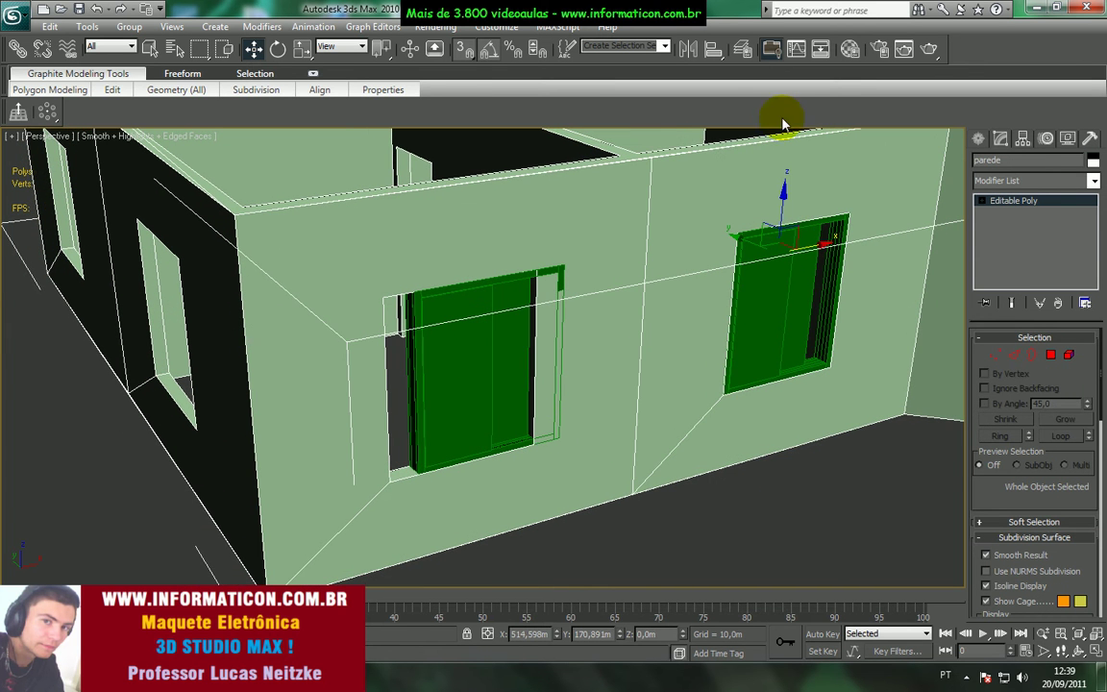
{"action": "left_click", "coordinate": [741, 49]}
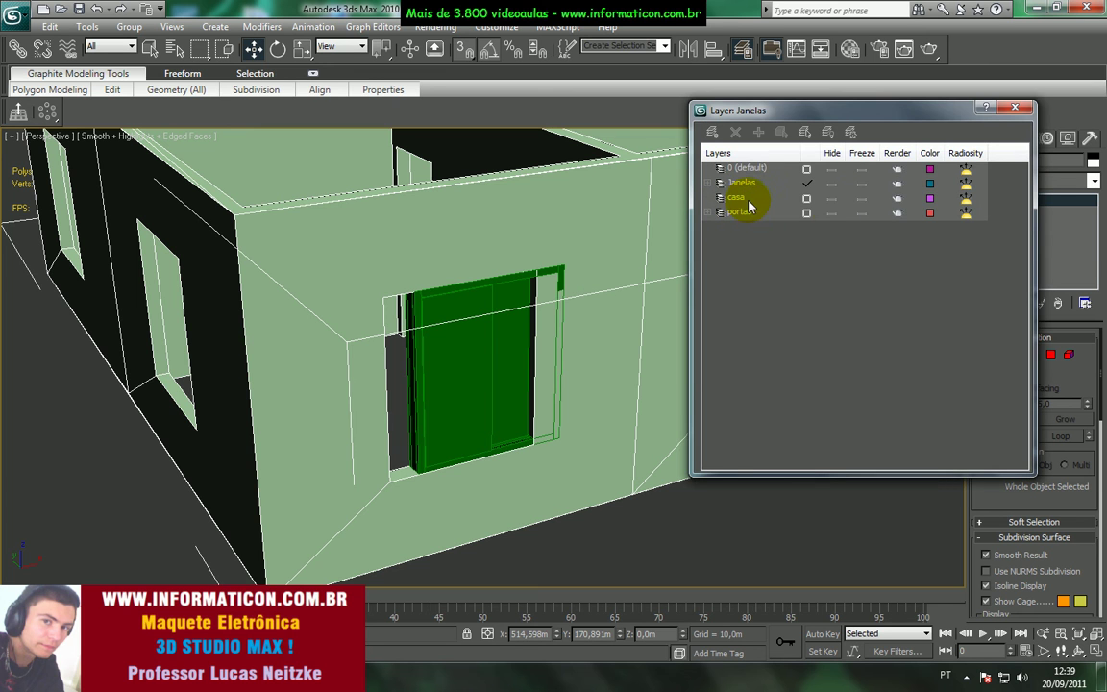
{"action": "left_click", "coordinate": [862, 198]}
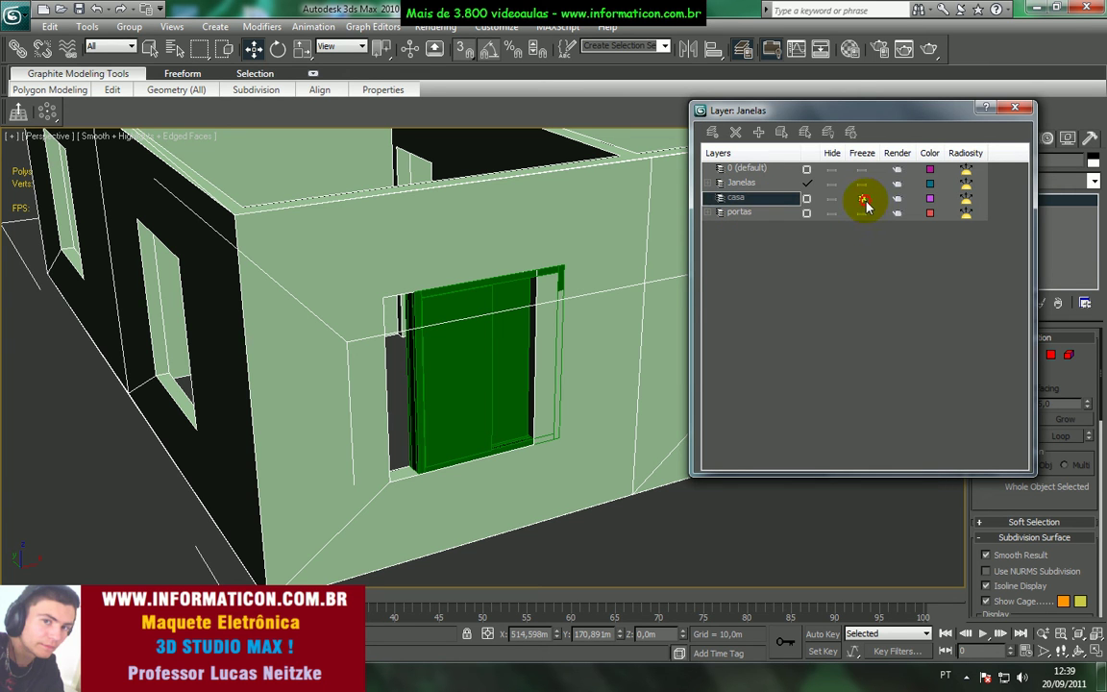
{"action": "left_click", "coordinate": [1011, 112]}
- Try a freehand move of the wall with the casa layer frozen, and undo it
{"action": "left_click_drag", "start_coordinate": [588, 391], "coordinate": [593, 405]}
{"action": "left_click_drag", "start_coordinate": [602, 342], "coordinate": [608, 364]}
{"action": "key", "text": "ctrl+z"}
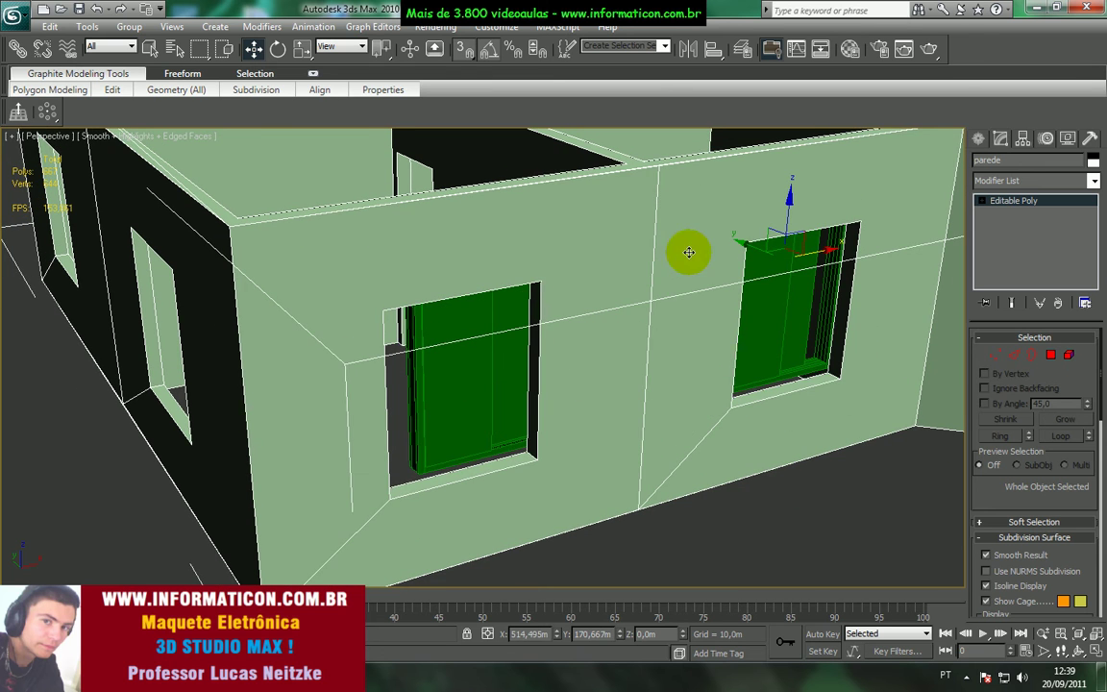
- Assign the parede object from the portas layer to the casa layer
{"action": "middle_click_drag", "start_coordinate": [702, 134], "coordinate": [701, 108], "text": "alt"}
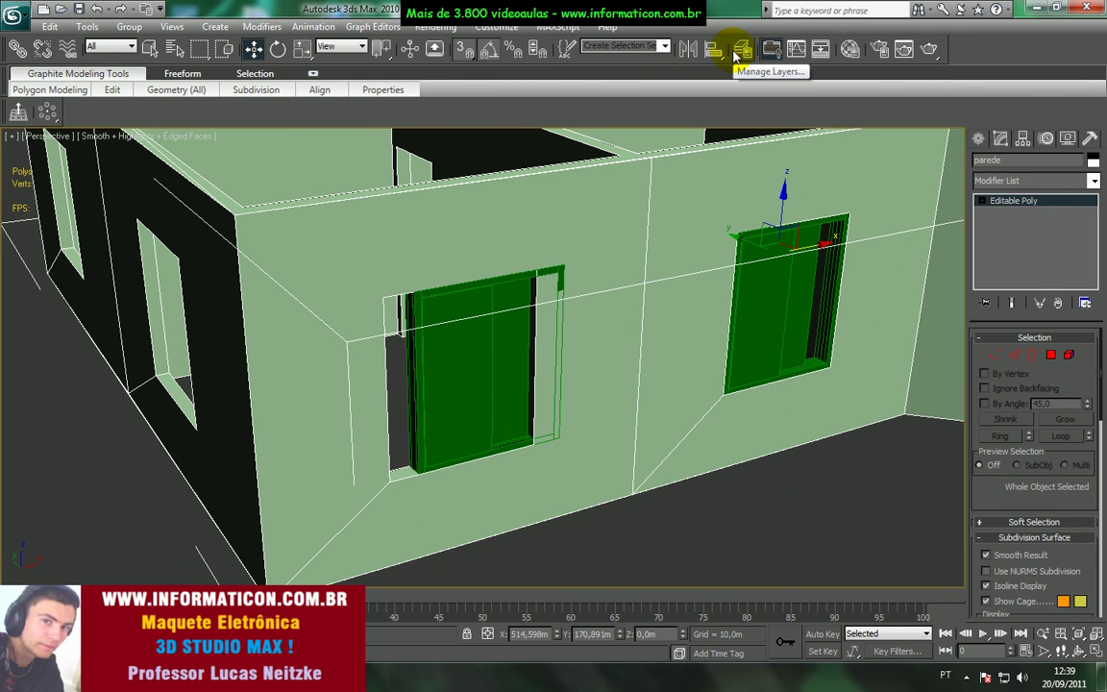
{"action": "left_click", "coordinate": [741, 50]}
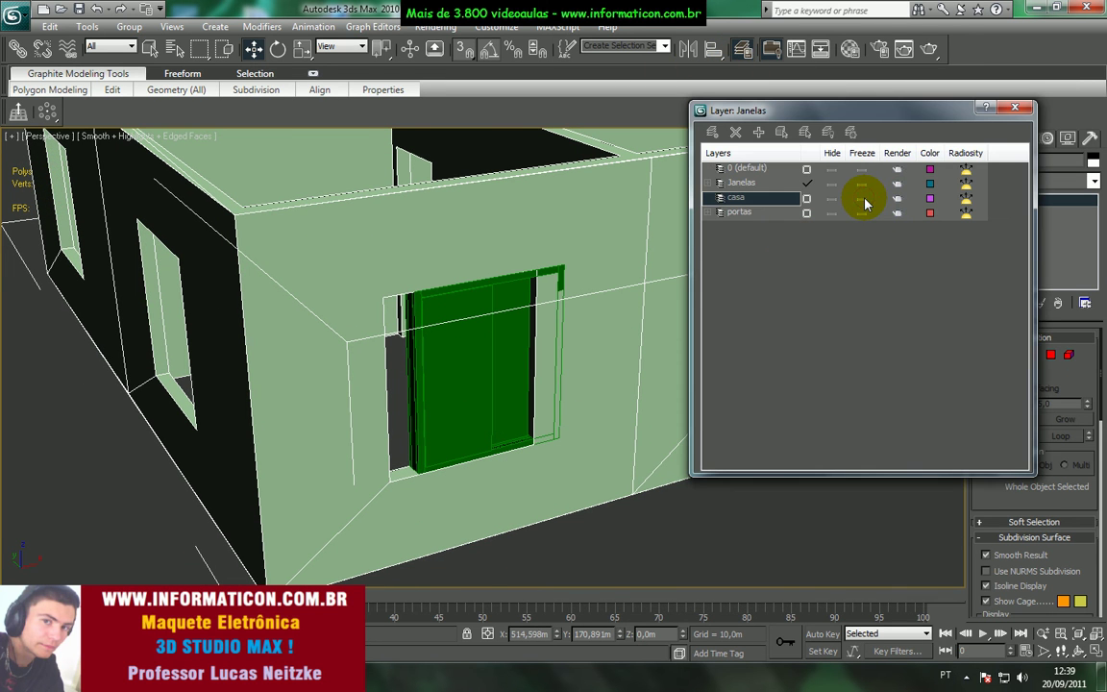
{"action": "left_click", "coordinate": [733, 212]}
{"action": "left_click", "coordinate": [708, 213]}
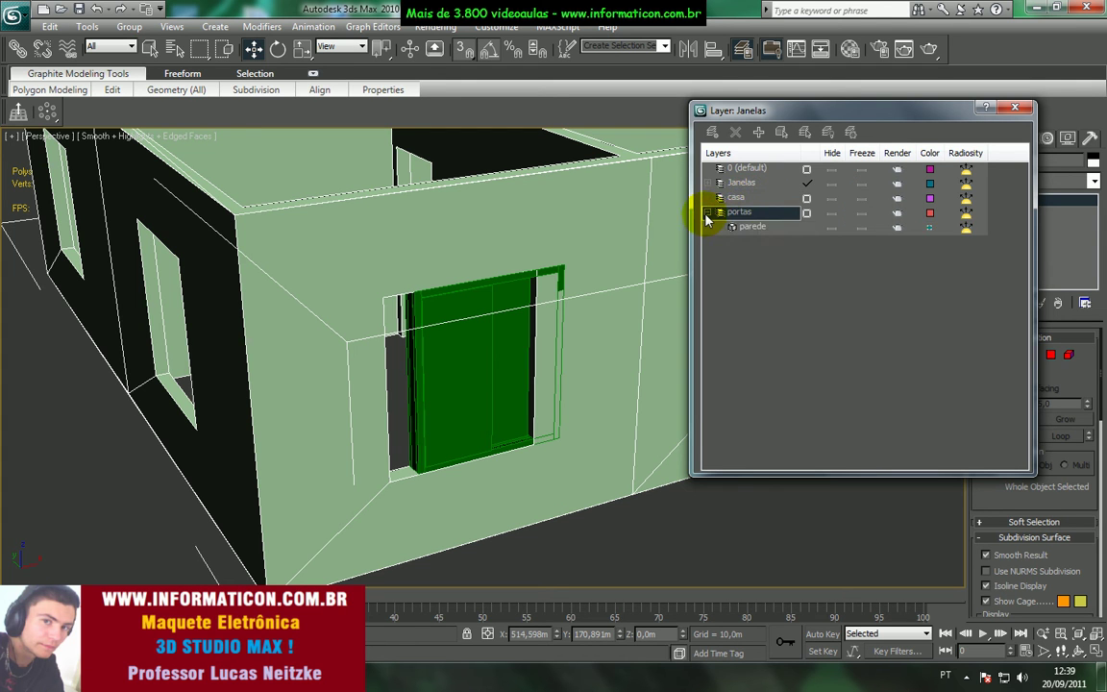
{"action": "left_click", "coordinate": [757, 229]}
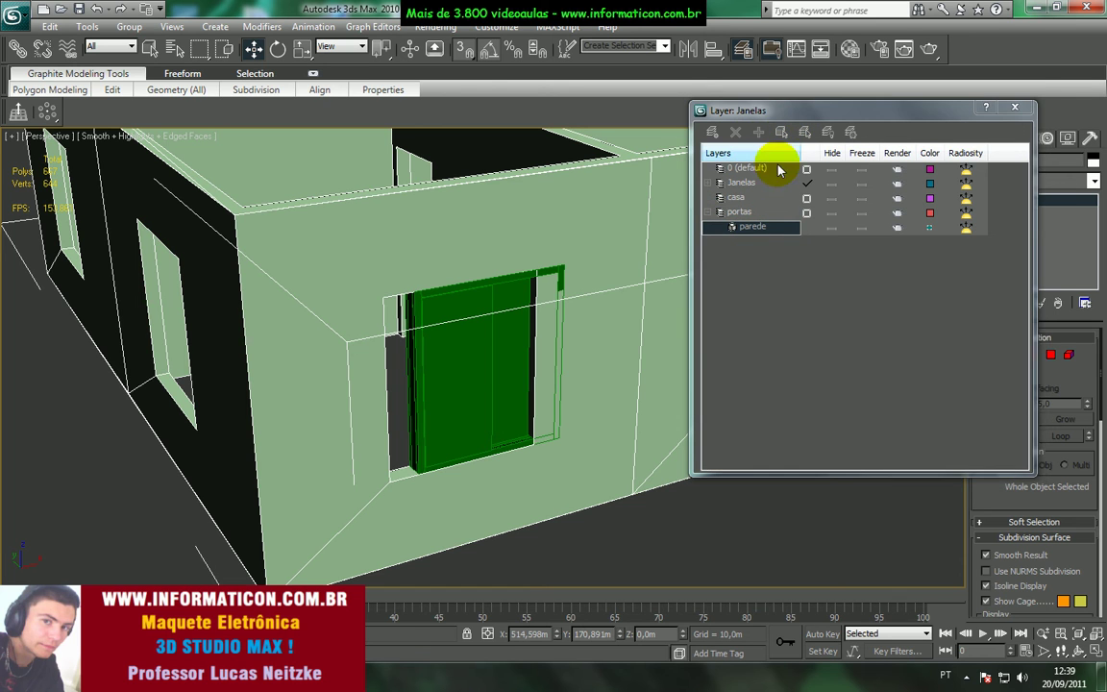
{"action": "left_click", "coordinate": [755, 198]}
{"action": "left_click", "coordinate": [760, 133]}
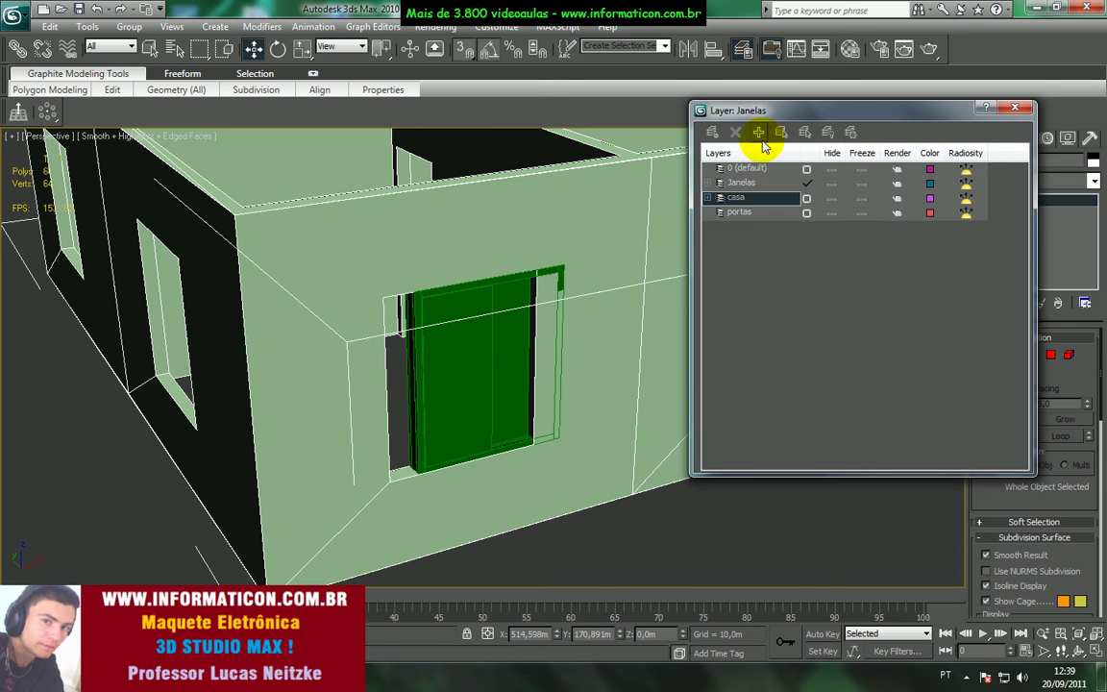
- Freeze the casa layer and close the layer list
{"action": "left_click", "coordinate": [862, 198]}
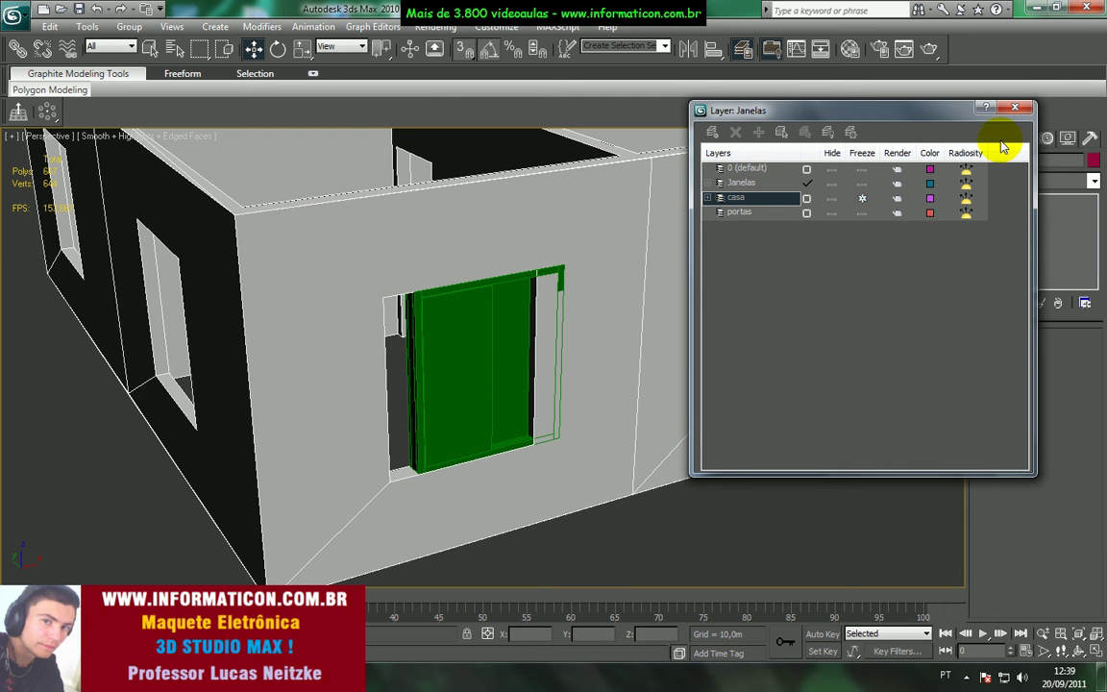
{"action": "left_click", "coordinate": [1015, 107]}
{"action": "left_click", "coordinate": [618, 408]}
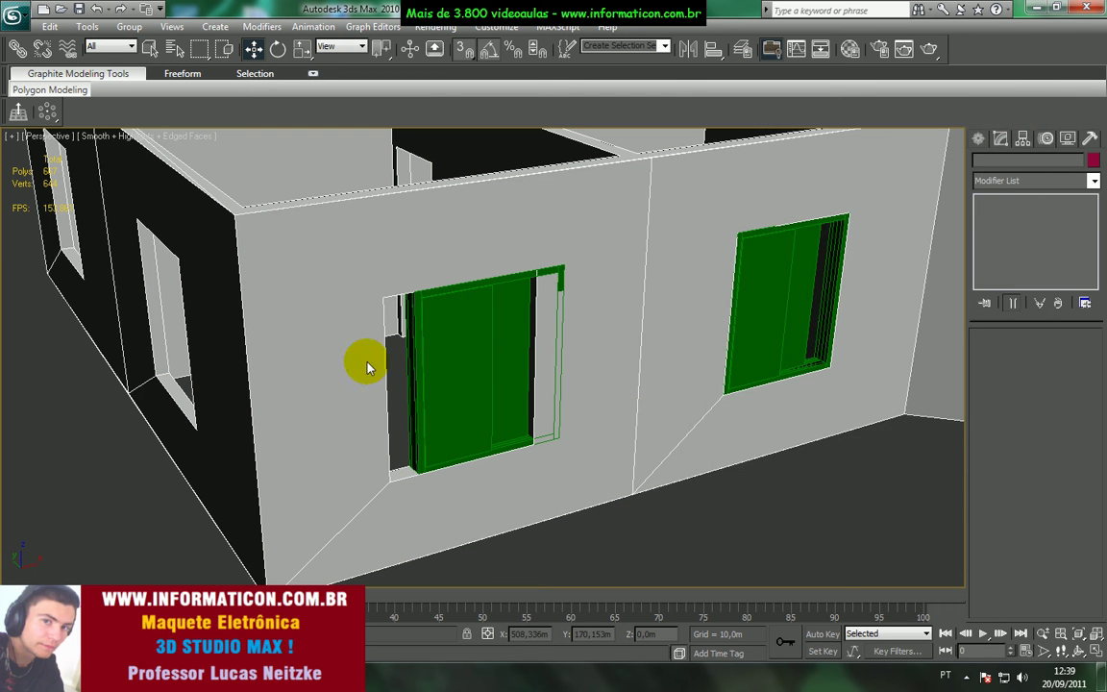
- Try to move the copied window to the lower corner of its opening with the casa layer frozen, and undo the move
{"action": "left_click", "coordinate": [477, 388]}
{"action": "middle_click_drag", "start_coordinate": [406, 487], "coordinate": [498, 412]}
{"action": "scroll", "coordinate": [499, 416], "scroll_direction": "up", "scroll_amount": 4}
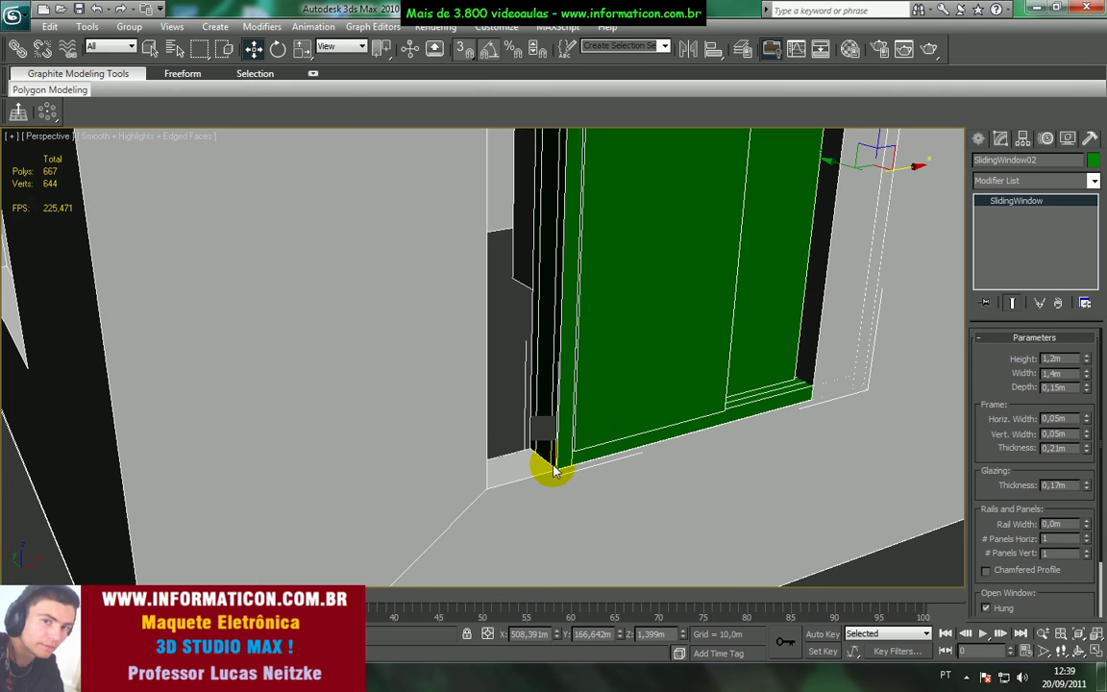
{"action": "scroll", "coordinate": [556, 481], "scroll_direction": "down", "scroll_amount": 5}
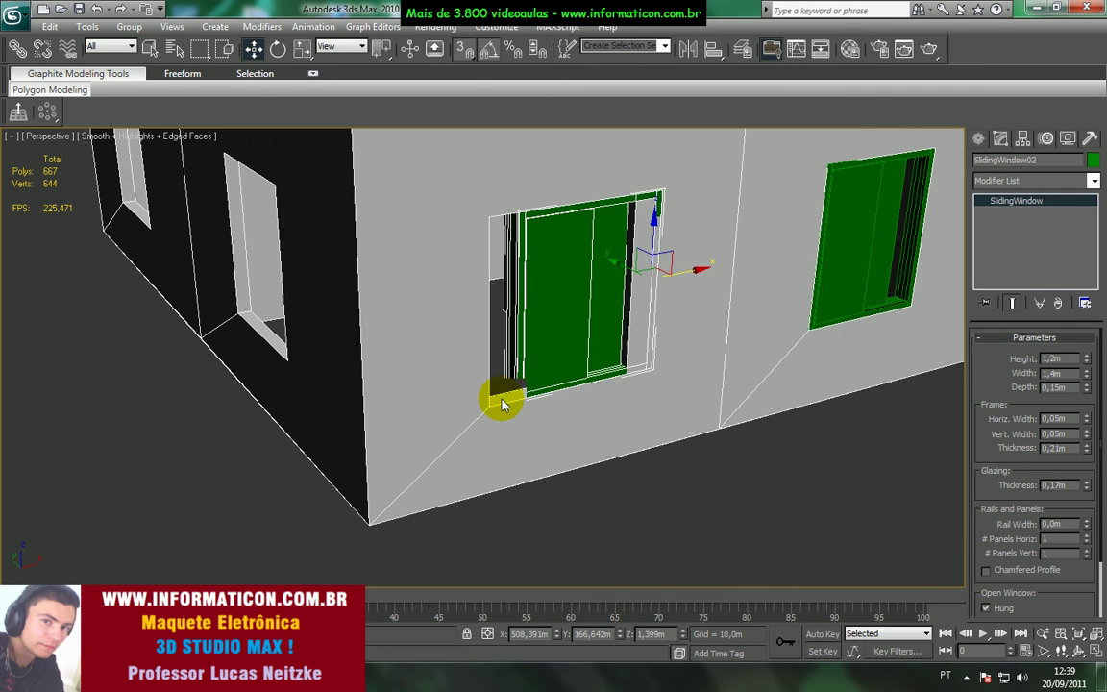
{"action": "middle_click_drag", "start_coordinate": [479, 414], "coordinate": [551, 382]}
{"action": "scroll", "coordinate": [567, 381], "scroll_direction": "up", "scroll_amount": 4}
{"action": "left_click_drag", "start_coordinate": [717, 374], "coordinate": [701, 411]}
{"action": "scroll", "coordinate": [702, 410], "scroll_direction": "down", "scroll_amount": 5}
{"action": "middle_click_drag", "start_coordinate": [667, 440], "coordinate": [624, 442], "text": "alt"}
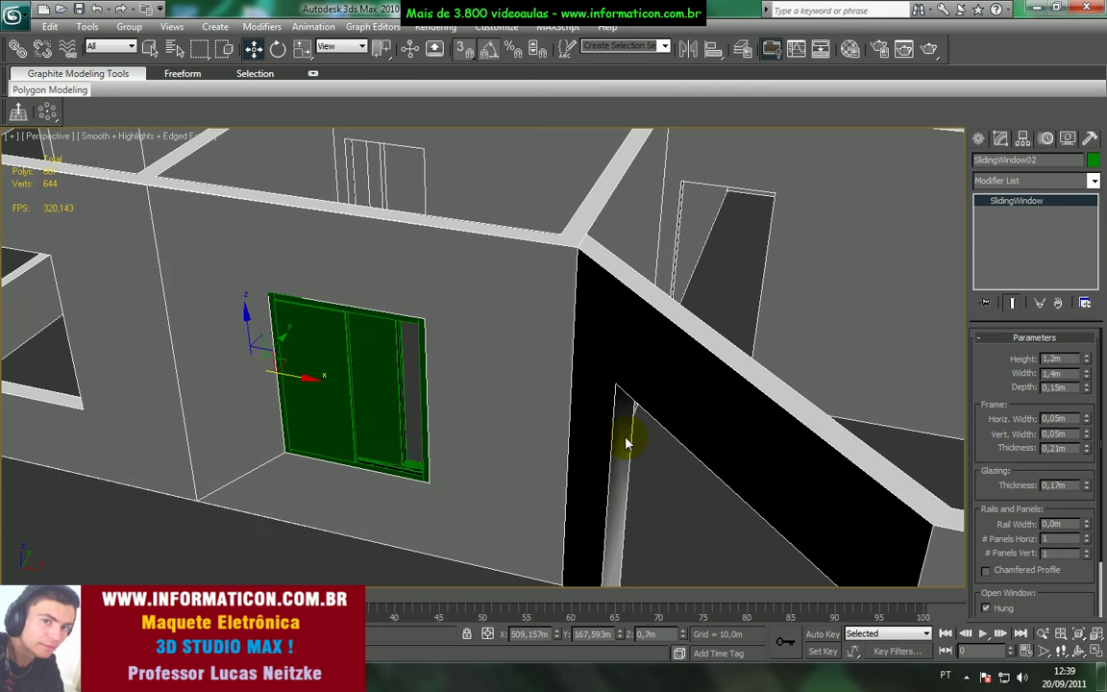
{"action": "middle_click_drag", "start_coordinate": [523, 410], "coordinate": [682, 375]}
{"action": "key", "text": "ctrl+z"}
- Try to snap the copied window's lower frame corner to the opening's corner from a closer view, and undo it
{"action": "middle_click_drag", "start_coordinate": [489, 371], "coordinate": [583, 407]}
{"action": "scroll", "coordinate": [583, 407], "scroll_direction": "up", "scroll_amount": 4}
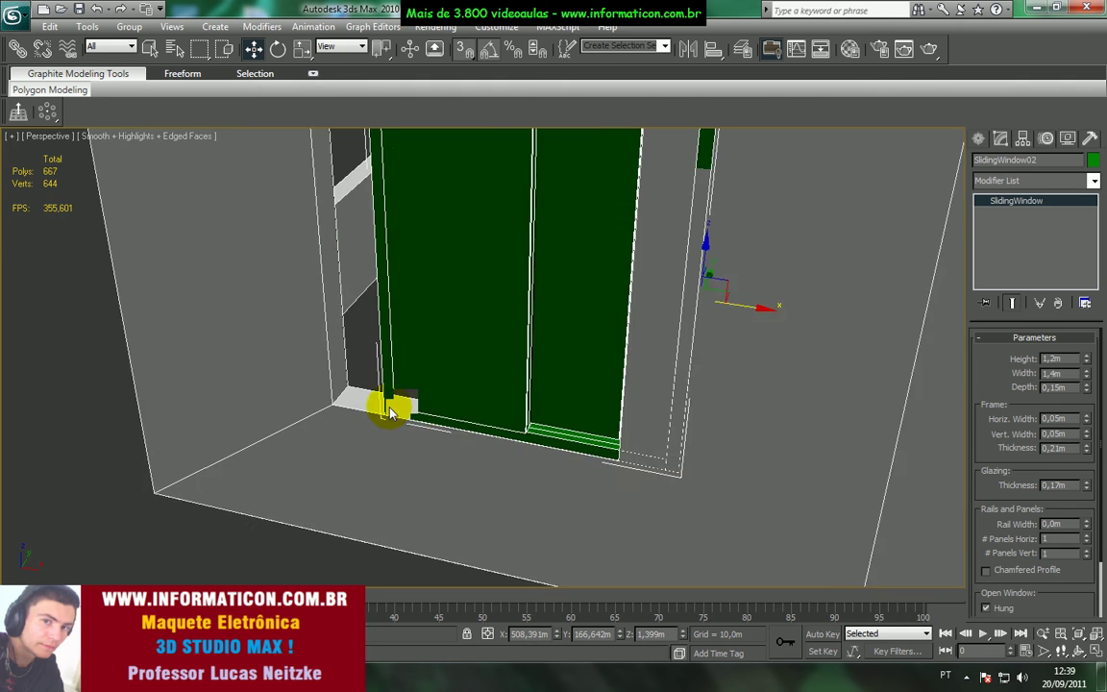
{"action": "middle_click_drag", "start_coordinate": [388, 412], "coordinate": [500, 383]}
{"action": "scroll", "coordinate": [500, 383], "scroll_direction": "up", "scroll_amount": 4}
{"action": "scroll", "coordinate": [500, 382], "scroll_direction": "up", "scroll_amount": 4}
{"action": "scroll", "coordinate": [410, 412], "scroll_direction": "down", "scroll_amount": 3}
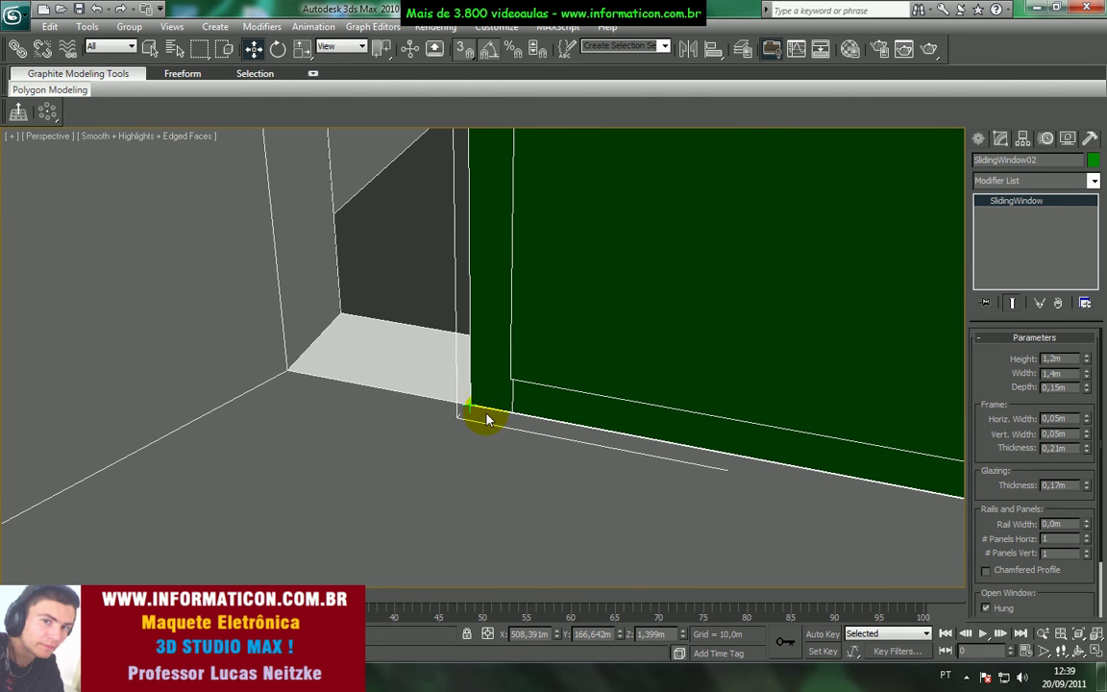
{"action": "left_click_drag", "start_coordinate": [470, 405], "coordinate": [291, 368]}
{"action": "scroll", "coordinate": [317, 377], "scroll_direction": "down", "scroll_amount": 4}
{"action": "middle_click_drag", "start_coordinate": [438, 397], "coordinate": [544, 375], "text": "alt"}
{"action": "key", "text": "ctrl+z"}
- Try dragging the window corner to the opening again, and check the active snap types in Grid and Snap Settings
{"action": "scroll", "coordinate": [544, 374], "scroll_direction": "up", "scroll_amount": 3}
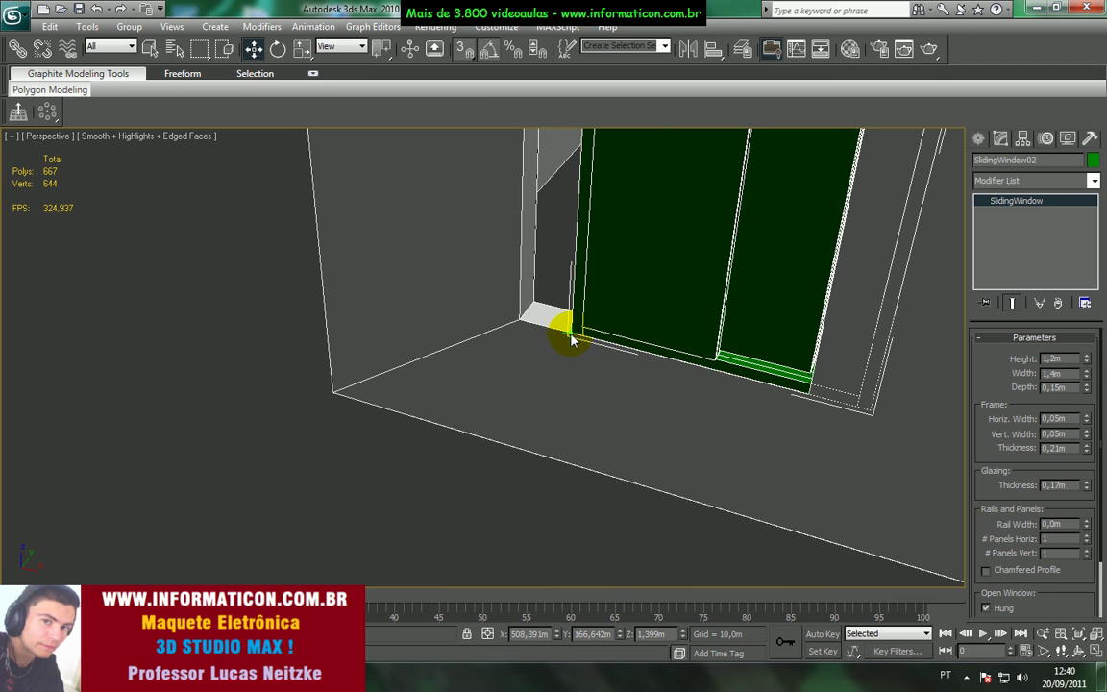
{"action": "left_click_drag", "start_coordinate": [574, 329], "coordinate": [447, 295]}
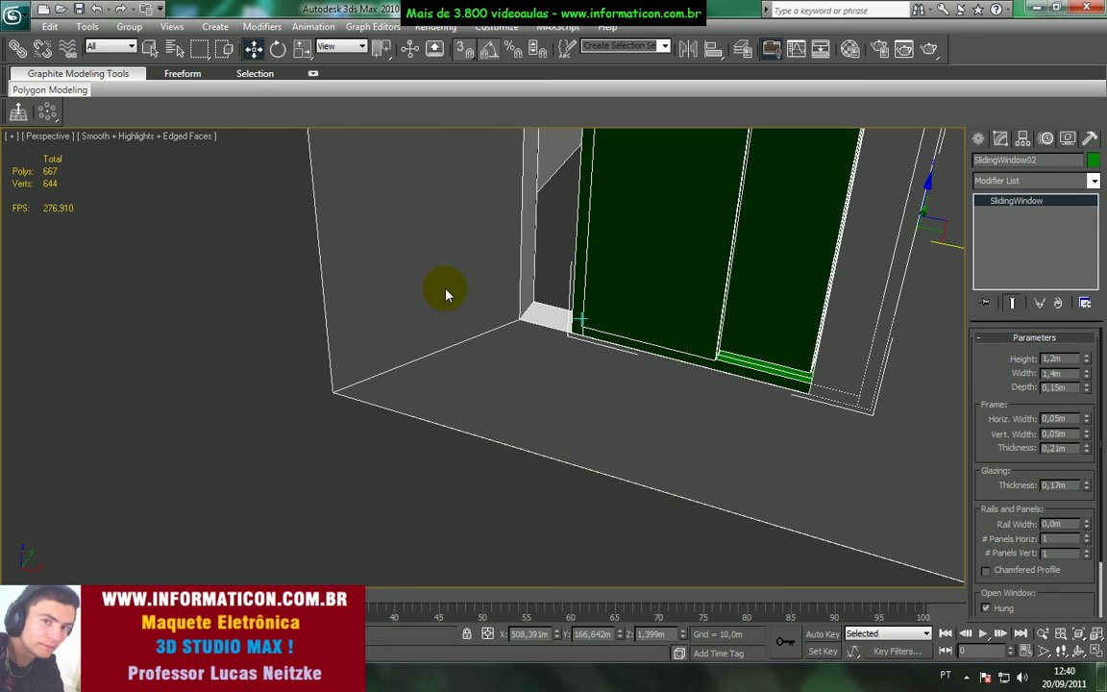
{"action": "right_click", "coordinate": [465, 52]}
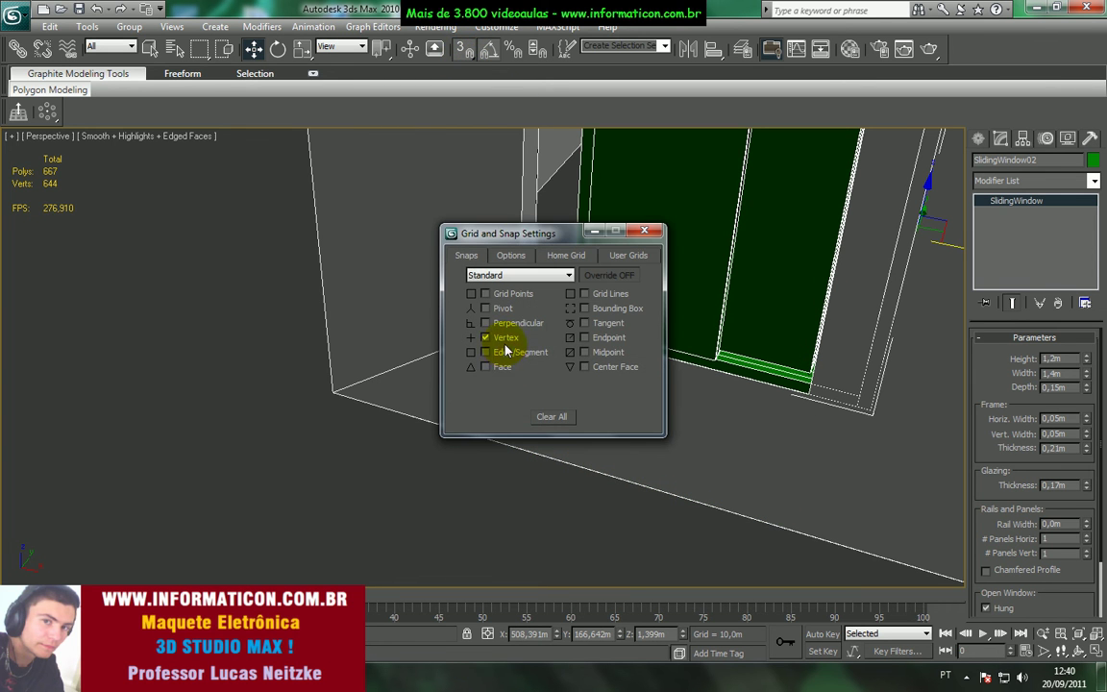
{"action": "left_click", "coordinate": [652, 232]}
- Try the window's corner-to-corner move from a different perspective angle, and undo it
{"action": "key", "text": "t"}
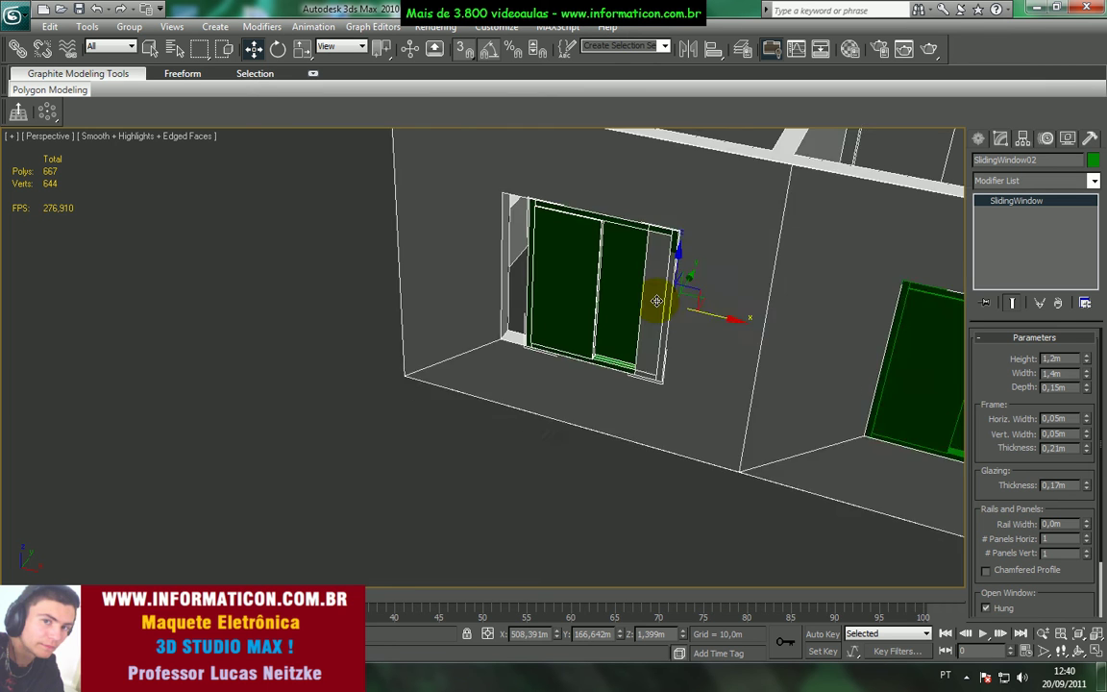
{"action": "scroll", "coordinate": [630, 326], "scroll_direction": "down", "scroll_amount": 5}
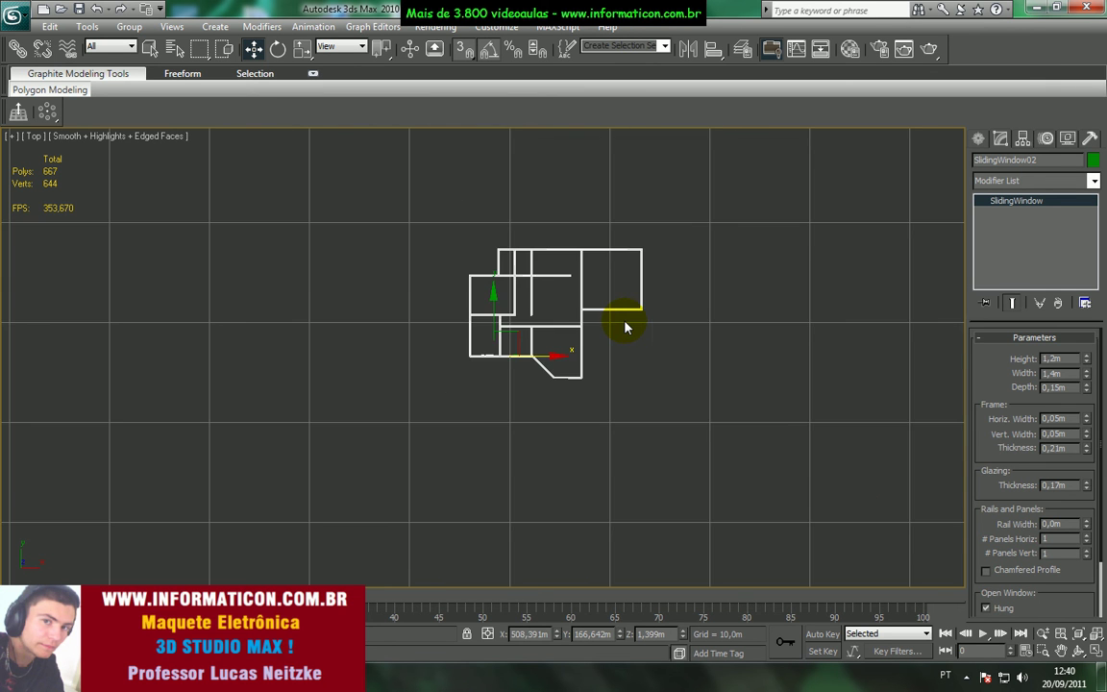
{"action": "scroll", "coordinate": [623, 323], "scroll_direction": "up", "scroll_amount": 4}
{"action": "key", "text": "p"}
{"action": "scroll", "coordinate": [623, 323], "scroll_direction": "up", "scroll_amount": 4}
{"action": "middle_click_drag", "start_coordinate": [626, 325], "coordinate": [523, 452], "text": "alt"}
{"action": "scroll", "coordinate": [574, 291], "scroll_direction": "up", "scroll_amount": 4}
{"action": "scroll", "coordinate": [481, 446], "scroll_direction": "up", "scroll_amount": 4}
{"action": "middle_click_drag", "start_coordinate": [375, 433], "coordinate": [406, 421], "text": "alt"}
{"action": "left_click_drag", "start_coordinate": [412, 419], "coordinate": [310, 429]}
{"action": "key", "text": "ctrl+z"}
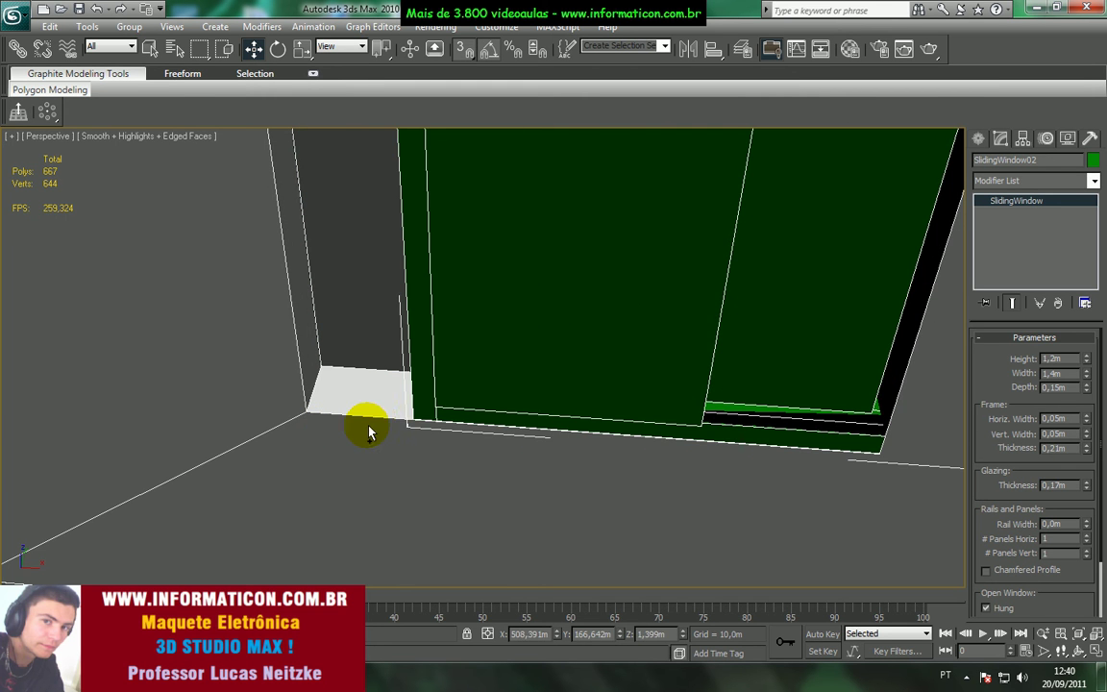
- Try to move the copied window onto the opening's lower corner in the Front view, and cancel the move
{"action": "key", "text": "f"}
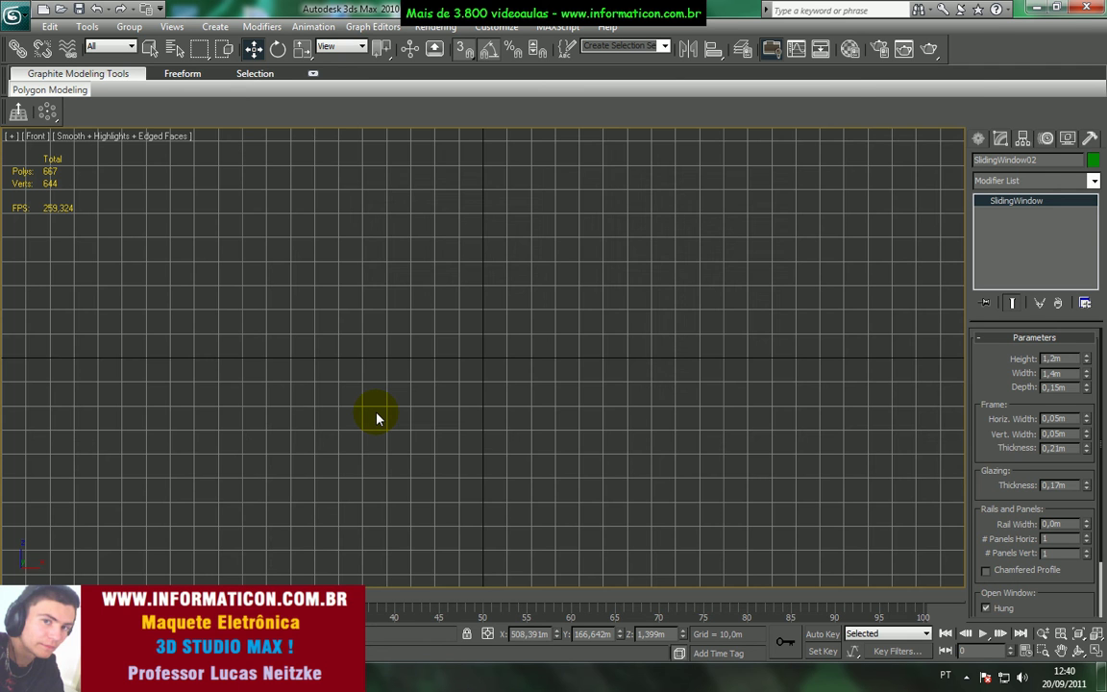
{"action": "key", "text": "z"}
{"action": "scroll", "coordinate": [704, 388], "scroll_direction": "down", "scroll_amount": 6}
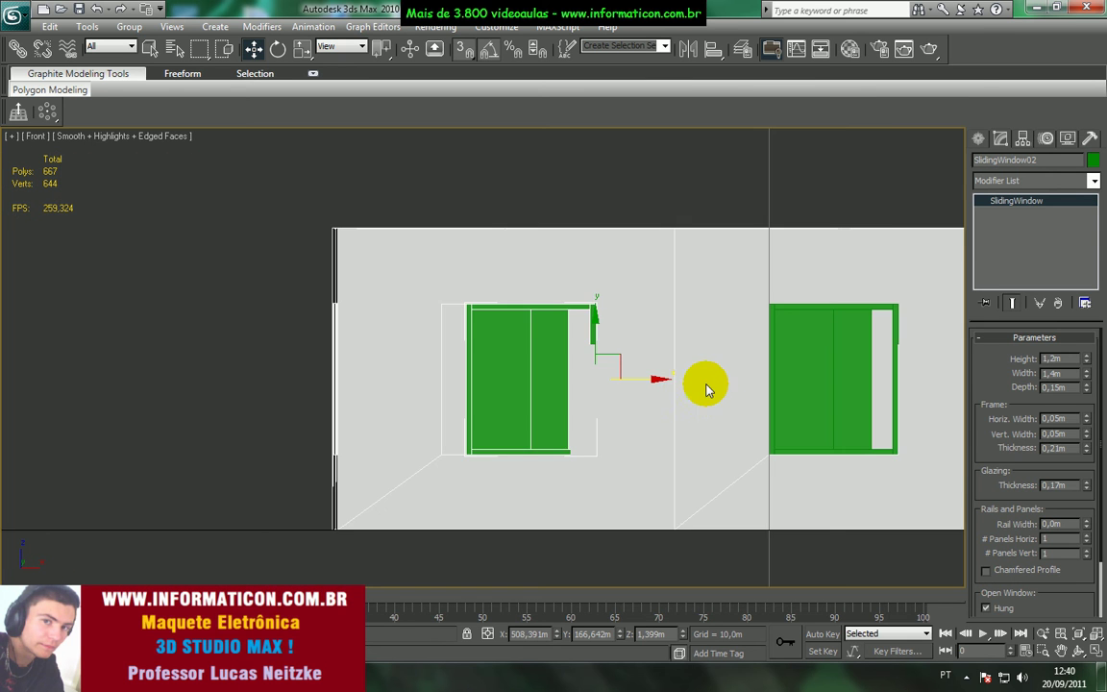
{"action": "scroll", "coordinate": [481, 469], "scroll_direction": "up", "scroll_amount": 2}
{"action": "middle_click_drag", "start_coordinate": [482, 469], "coordinate": [558, 396]}
{"action": "scroll", "coordinate": [559, 396], "scroll_direction": "up", "scroll_amount": 4}
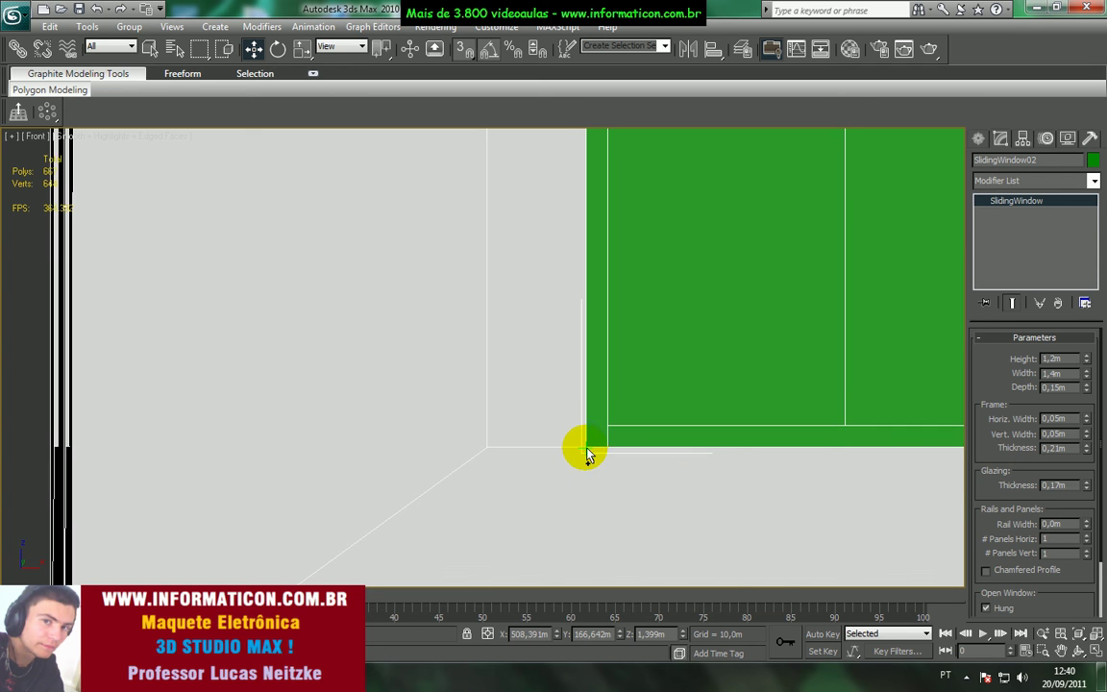
{"action": "left_click_drag", "start_coordinate": [587, 446], "coordinate": [504, 443]}
{"action": "left_click_drag", "start_coordinate": [593, 443], "coordinate": [639, 274]}
{"action": "right_click", "coordinate": [639, 274]}
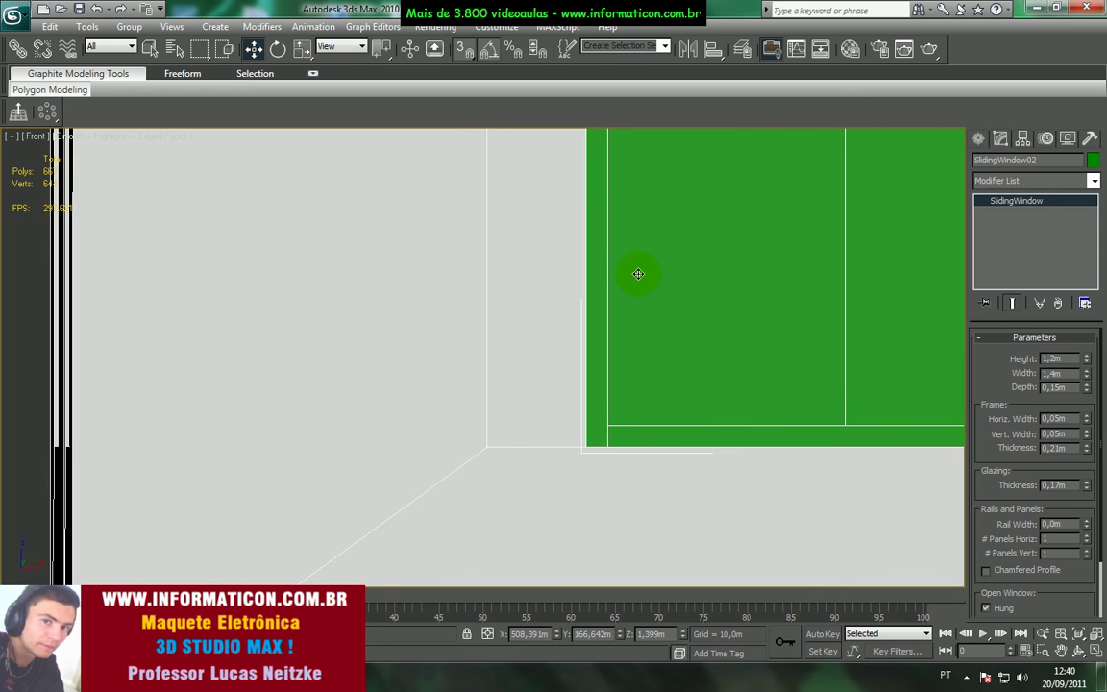
- Unfreeze the casa layer and close the layer list
{"action": "left_click", "coordinate": [741, 49]}
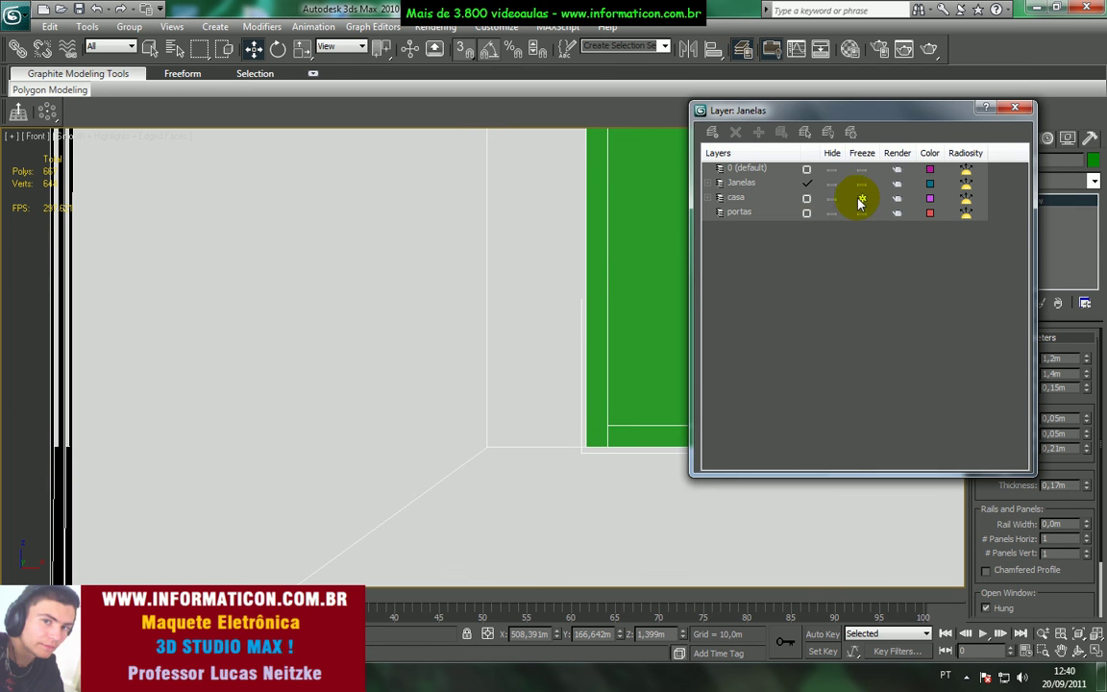
{"action": "left_click", "coordinate": [862, 202]}
{"action": "left_click", "coordinate": [1015, 107]}
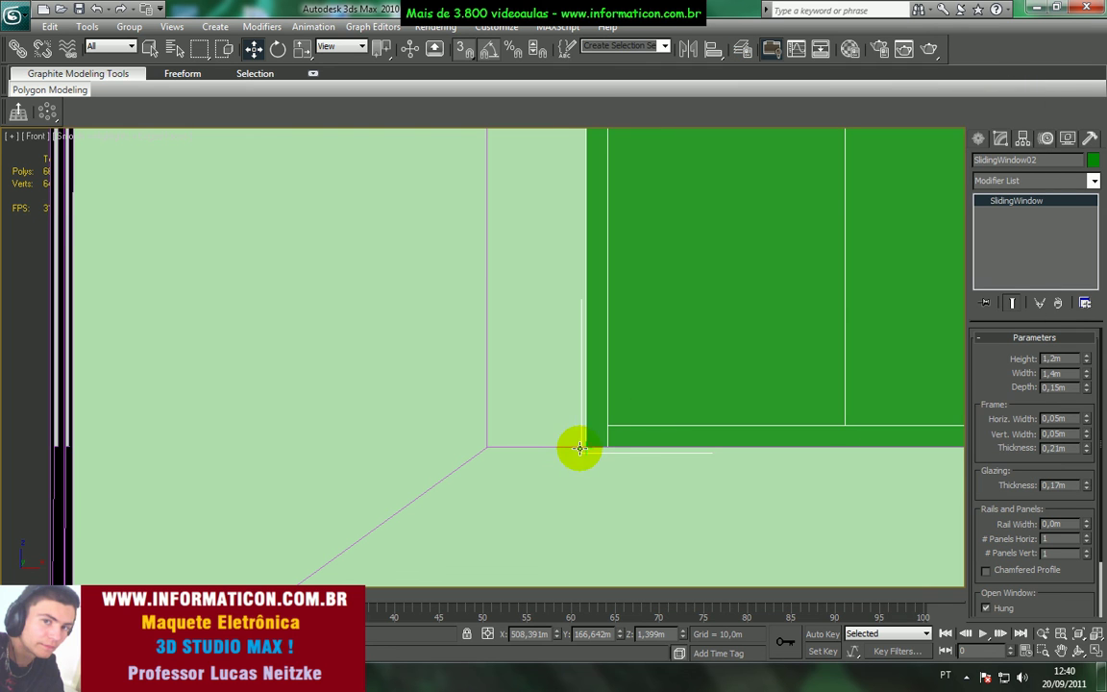
- Snap the copied window's lower frame corner to the opening's lower corner in the Front view, and check the fit in perspective
{"action": "left_click_drag", "start_coordinate": [586, 447], "coordinate": [487, 450]}
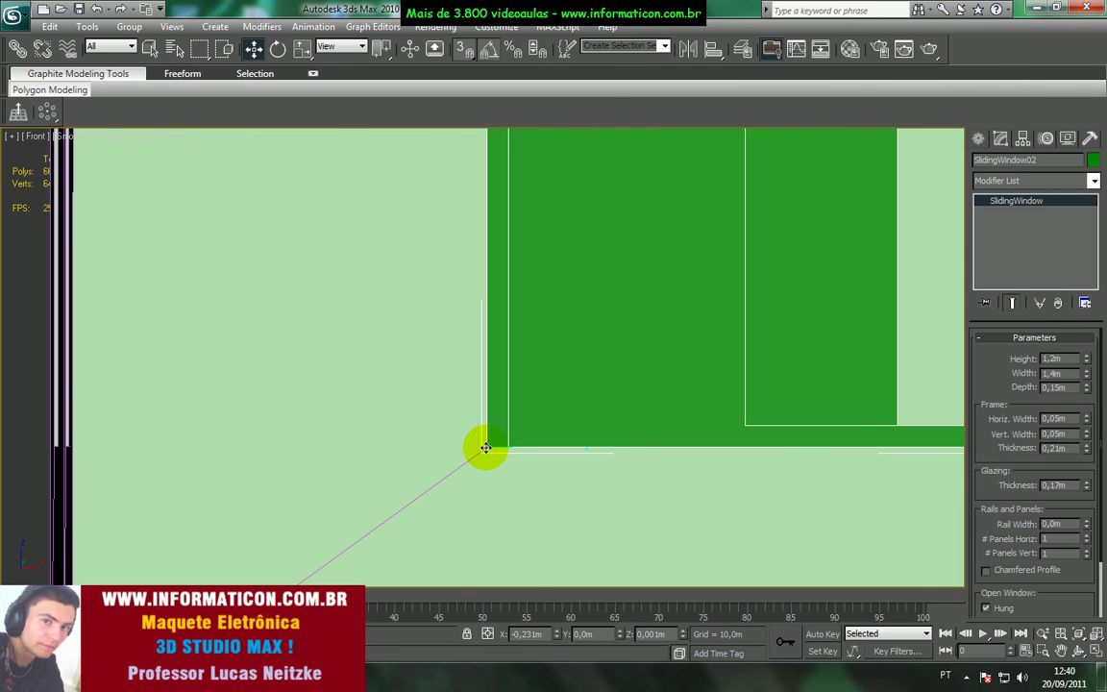
{"action": "scroll", "coordinate": [510, 425], "scroll_direction": "down", "scroll_amount": 3}
{"action": "scroll", "coordinate": [555, 345], "scroll_direction": "up", "scroll_amount": 2}
{"action": "middle_click_drag", "start_coordinate": [557, 343], "coordinate": [543, 387]}
{"action": "key", "text": "p"}
{"action": "scroll", "coordinate": [541, 390], "scroll_direction": "down", "scroll_amount": 4}
{"action": "middle_click_drag", "start_coordinate": [527, 427], "coordinate": [581, 329], "text": "alt"}
{"action": "scroll", "coordinate": [505, 405], "scroll_direction": "up", "scroll_amount": 2}
{"action": "scroll", "coordinate": [511, 402], "scroll_direction": "down", "scroll_amount": 2}
{"action": "scroll", "coordinate": [511, 403], "scroll_direction": "up", "scroll_amount": 2}
{"action": "scroll", "coordinate": [716, 341], "scroll_direction": "down", "scroll_amount": 10}
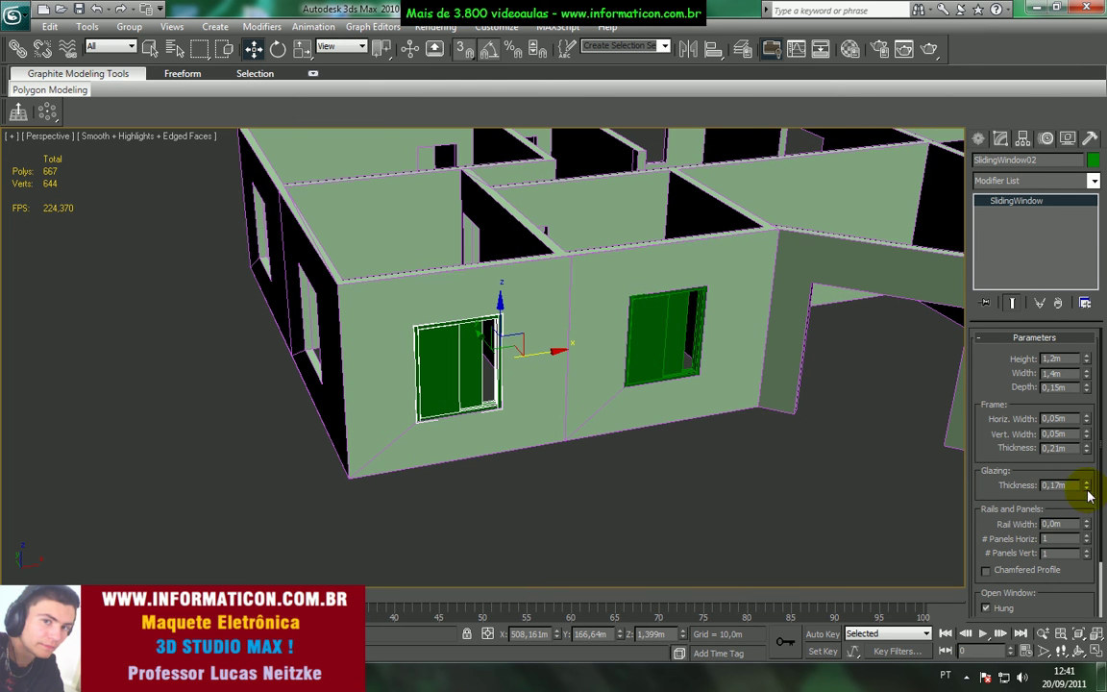
- Clone the fitted window as one independent copy rotated 90 degrees about the vertical axis
{"action": "scroll", "coordinate": [1081, 519], "scroll_direction": "down", "scroll_amount": 2}
{"action": "left_click_drag", "start_coordinate": [1071, 555], "coordinate": [1079, 581]}
{"action": "middle_click_drag", "start_coordinate": [586, 388], "coordinate": [649, 350], "text": "alt"}
{"action": "key", "text": "e"}
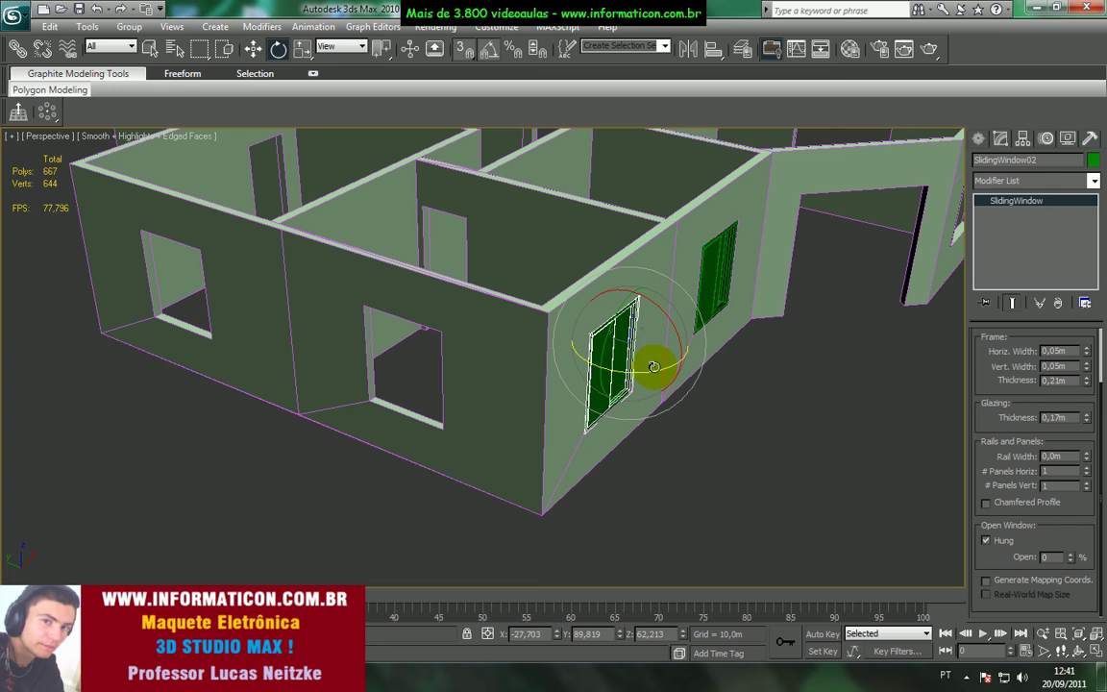
{"action": "left_click_drag", "start_coordinate": [657, 369], "coordinate": [576, 363], "text": "shift"}
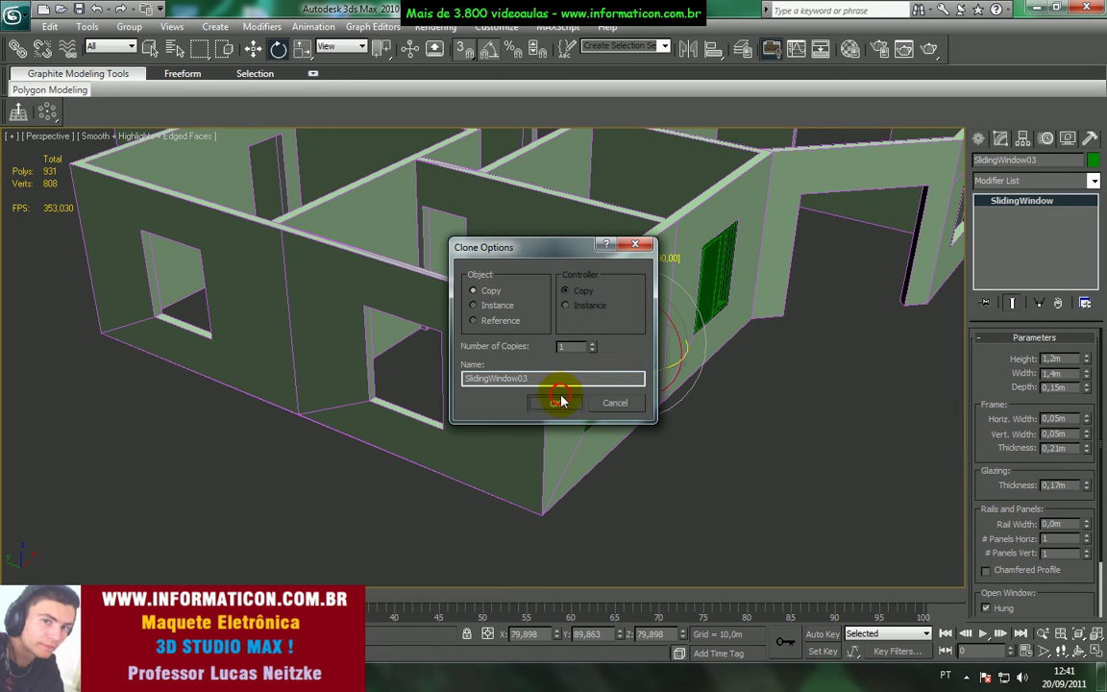
{"action": "left_click", "coordinate": [561, 401]}
- Snap the rotated window copy into the nearest side wall opening in the wireframe Top view, and check it in shaded perspective
{"action": "key", "text": "t"}
{"action": "scroll", "coordinate": [563, 314], "scroll_direction": "down", "scroll_amount": 3}
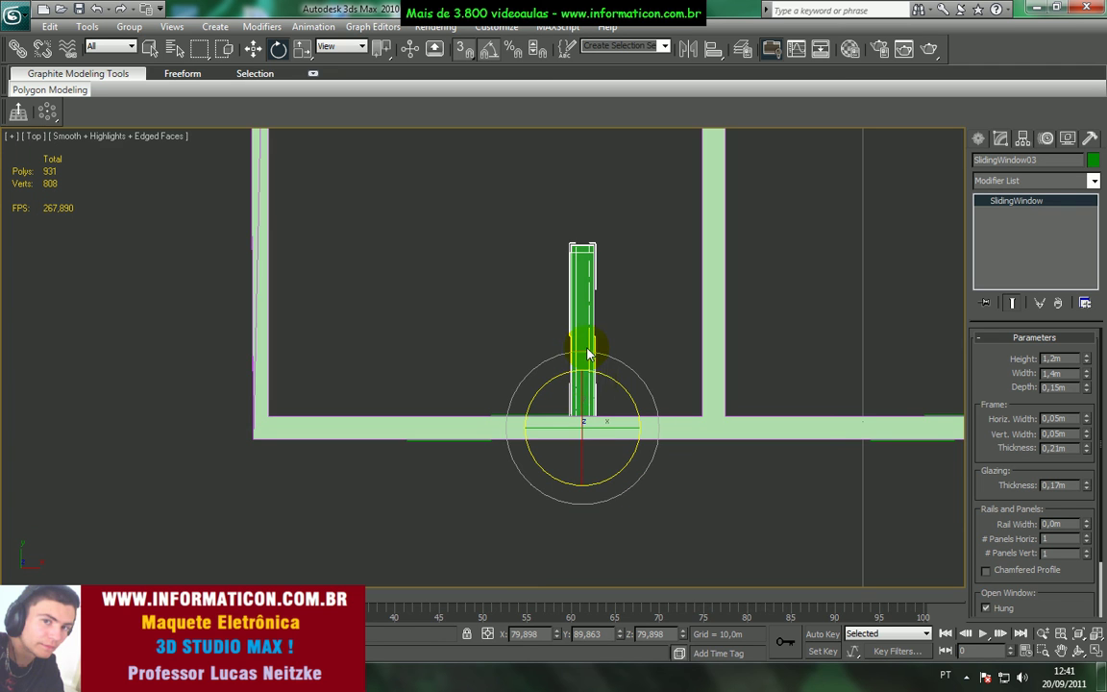
{"action": "middle_click_drag", "start_coordinate": [572, 251], "coordinate": [680, 413]}
{"action": "key", "text": "F3"}
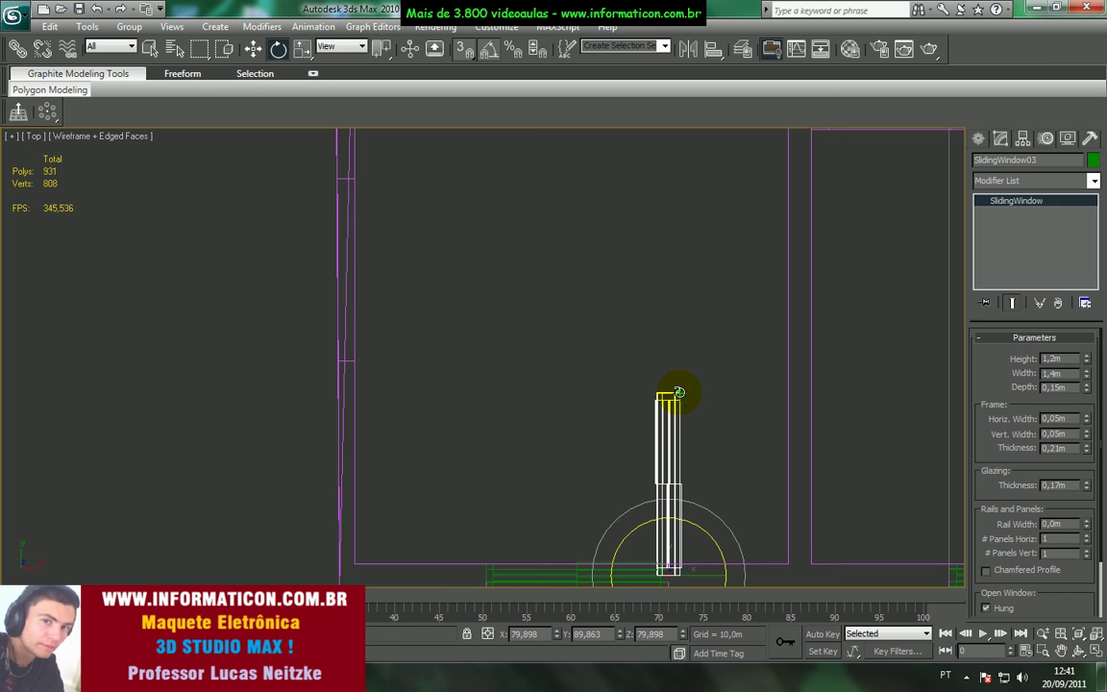
{"action": "key", "text": "w"}
{"action": "left_click_drag", "start_coordinate": [680, 393], "coordinate": [358, 179]}
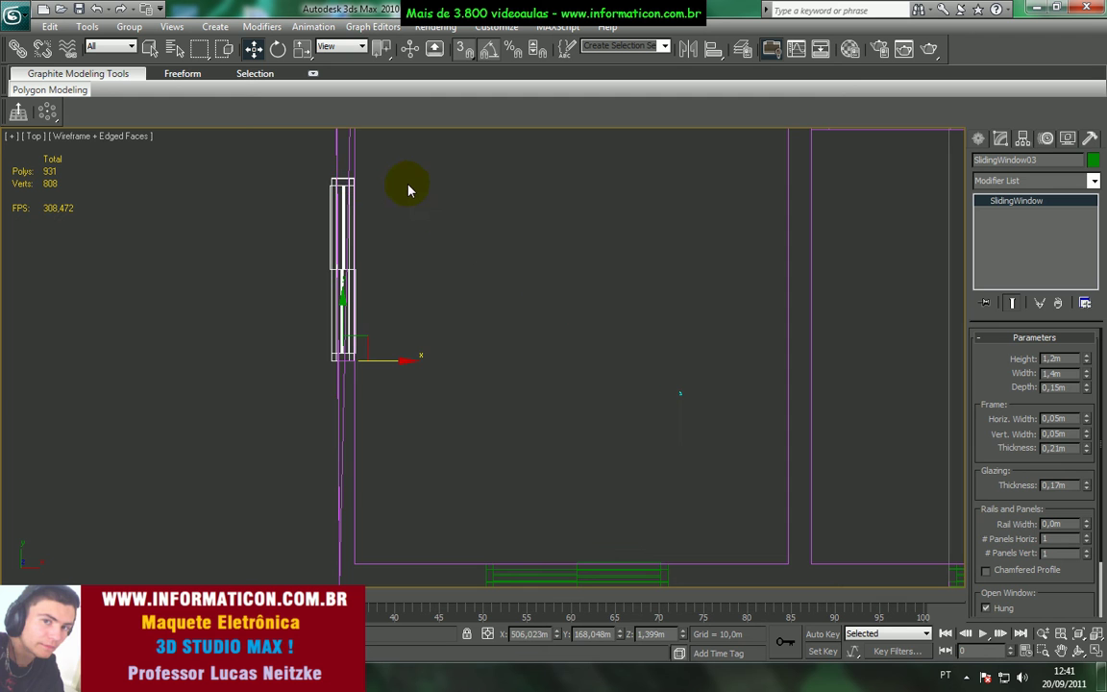
{"action": "key", "text": "p"}
{"action": "key", "text": "z"}
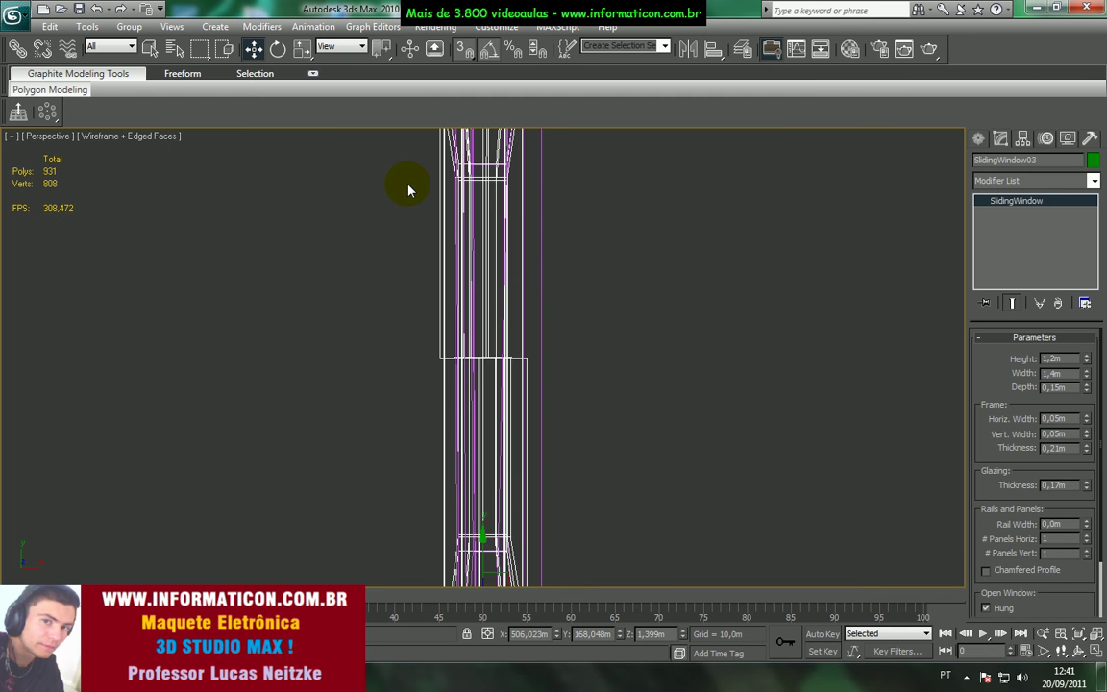
{"action": "key", "text": "F3"}
{"action": "scroll", "coordinate": [408, 191], "scroll_direction": "down", "scroll_amount": 3}
{"action": "mouse_move", "coordinate": [408, 199]}
{"action": "middle_mouse_down", "text": "alt"}
{"action": "mouse_move", "coordinate": [490, 233]}
{"action": "mouse_move", "coordinate": [544, 193]}
{"action": "mouse_move", "coordinate": [632, 173]}
{"action": "mouse_move", "coordinate": [717, 215]}
{"action": "mouse_move", "coordinate": [657, 338]}
{"action": "mouse_move", "coordinate": [527, 360]}
{"action": "mouse_move", "coordinate": [568, 337]}
{"action": "mouse_move", "coordinate": [573, 394]}
{"action": "mouse_move", "coordinate": [554, 408]}
{"action": "mouse_move", "coordinate": [361, 438]}
{"action": "mouse_move", "coordinate": [324, 403]}
{"action": "mouse_move", "coordinate": [324, 341]}
{"action": "mouse_move", "coordinate": [349, 272]}
{"action": "mouse_move", "coordinate": [420, 284]}
{"action": "mouse_move", "coordinate": [423, 302]}
{"action": "mouse_move", "coordinate": [412, 285]}
{"action": "mouse_move", "coordinate": [353, 372]}
{"action": "mouse_move", "coordinate": [283, 529]}
{"action": "mouse_move", "coordinate": [398, 359]}
{"action": "mouse_move", "coordinate": [423, 420]}
{"action": "mouse_move", "coordinate": [511, 316]}
{"action": "mouse_move", "coordinate": [395, 302]}
{"action": "mouse_move", "coordinate": [355, 373]}
{"action": "middle_mouse_up", "text": "alt"}
{"action": "scroll", "coordinate": [355, 373], "scroll_direction": "down", "scroll_amount": 5}
- Examine the side wall in the Top view, from the newly placed window to the wall's far corner
{"action": "key", "text": "t"}
{"action": "key", "text": "z"}
{"action": "scroll", "coordinate": [462, 340], "scroll_direction": "down", "scroll_amount": 3}
{"action": "middle_click_drag", "start_coordinate": [659, 402], "coordinate": [473, 130]}
{"action": "scroll", "coordinate": [455, 344], "scroll_direction": "up", "scroll_amount": 2}
{"action": "scroll", "coordinate": [455, 346], "scroll_direction": "down", "scroll_amount": 4}
{"action": "scroll", "coordinate": [455, 348], "scroll_direction": "down", "scroll_amount": 4}
{"action": "middle_click_drag", "start_coordinate": [452, 350], "coordinate": [404, 481]}
{"action": "scroll", "coordinate": [463, 354], "scroll_direction": "down", "scroll_amount": 3}
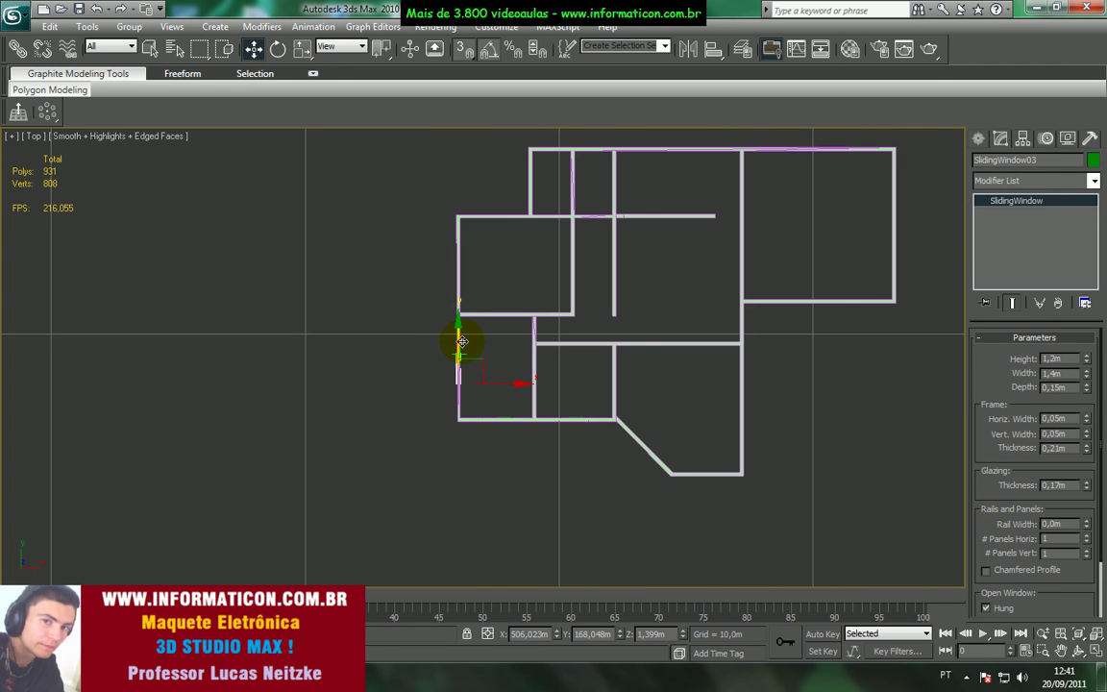
{"action": "scroll", "coordinate": [463, 347], "scroll_direction": "up", "scroll_amount": 1}
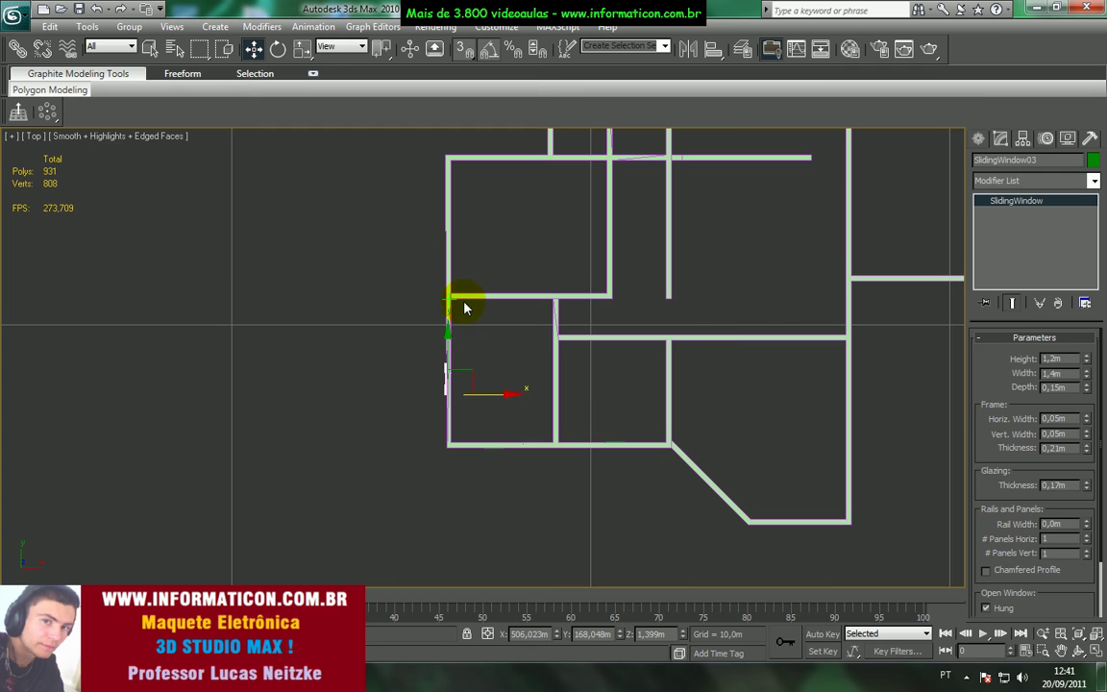
{"action": "middle_click_drag", "start_coordinate": [456, 278], "coordinate": [469, 462]}
{"action": "scroll", "coordinate": [495, 409], "scroll_direction": "up", "scroll_amount": 3}
{"action": "scroll", "coordinate": [495, 409], "scroll_direction": "up", "scroll_amount": 5}
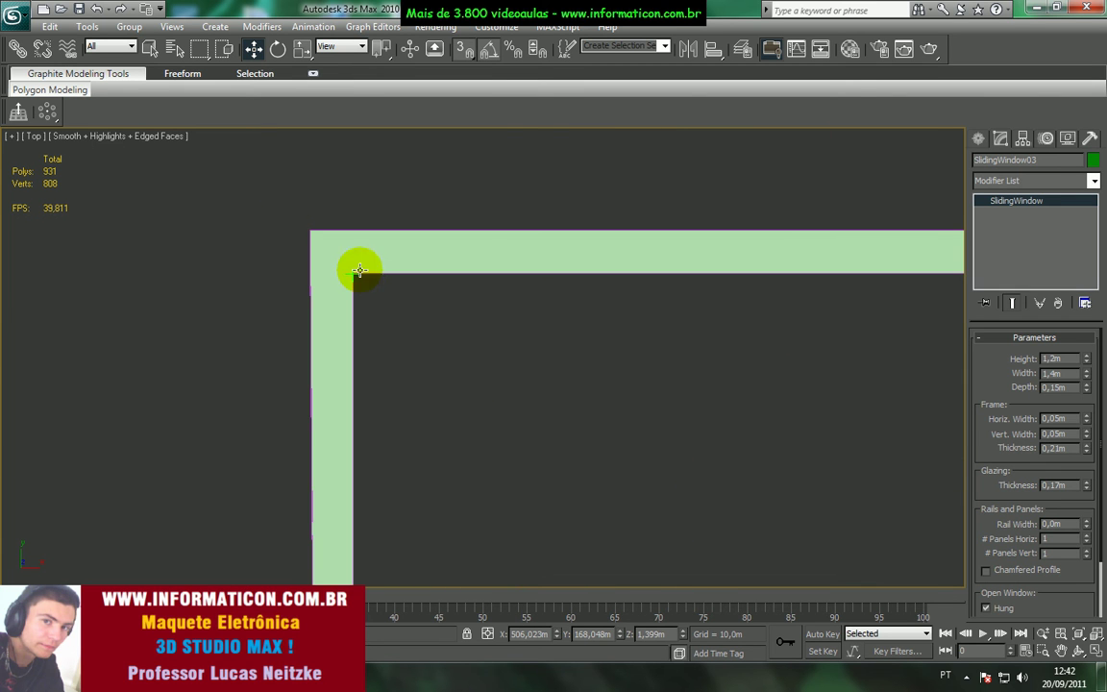
- Thicken the side wall in the Top view by moving all its inner-face vertices about 0.05 m inward along X
{"action": "scroll", "coordinate": [297, 192], "scroll_direction": "up", "scroll_amount": 1}
{"action": "scroll", "coordinate": [366, 333], "scroll_direction": "down", "scroll_amount": 6}
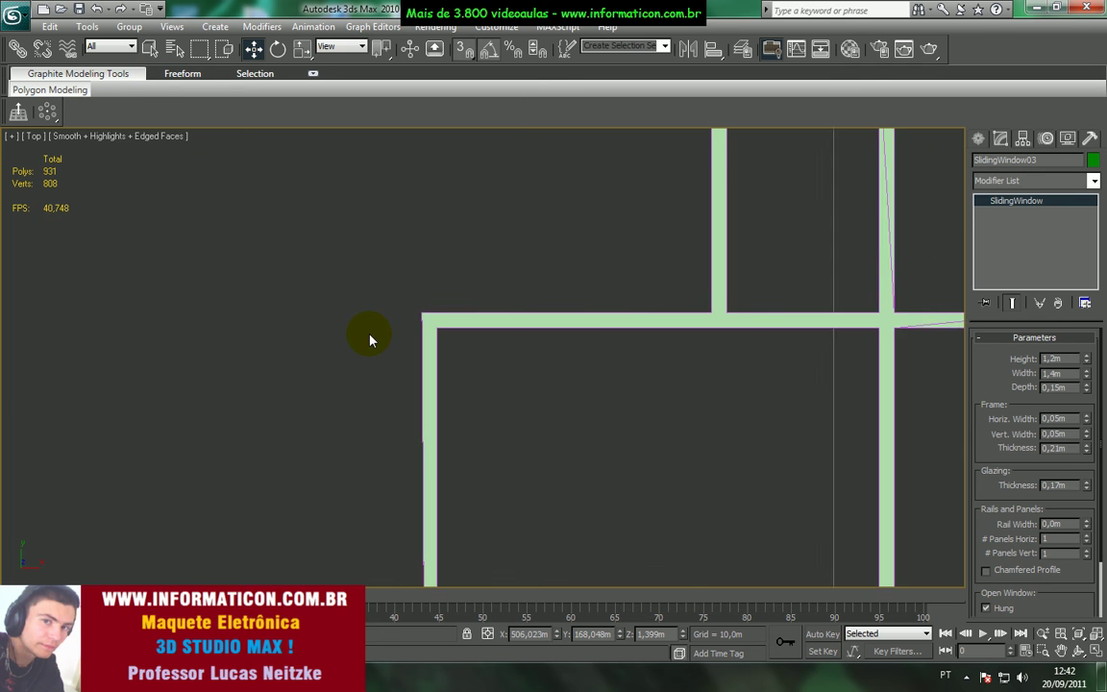
{"action": "middle_click_drag", "start_coordinate": [427, 407], "coordinate": [452, 125]}
{"action": "scroll", "coordinate": [452, 272], "scroll_direction": "up", "scroll_amount": 3}
{"action": "middle_click_drag", "start_coordinate": [452, 272], "coordinate": [499, 451]}
{"action": "scroll", "coordinate": [429, 371], "scroll_direction": "up", "scroll_amount": 4}
{"action": "scroll", "coordinate": [428, 373], "scroll_direction": "down", "scroll_amount": 3}
{"action": "middle_click_drag", "start_coordinate": [428, 375], "coordinate": [415, 383]}
{"action": "left_click", "coordinate": [445, 409]}
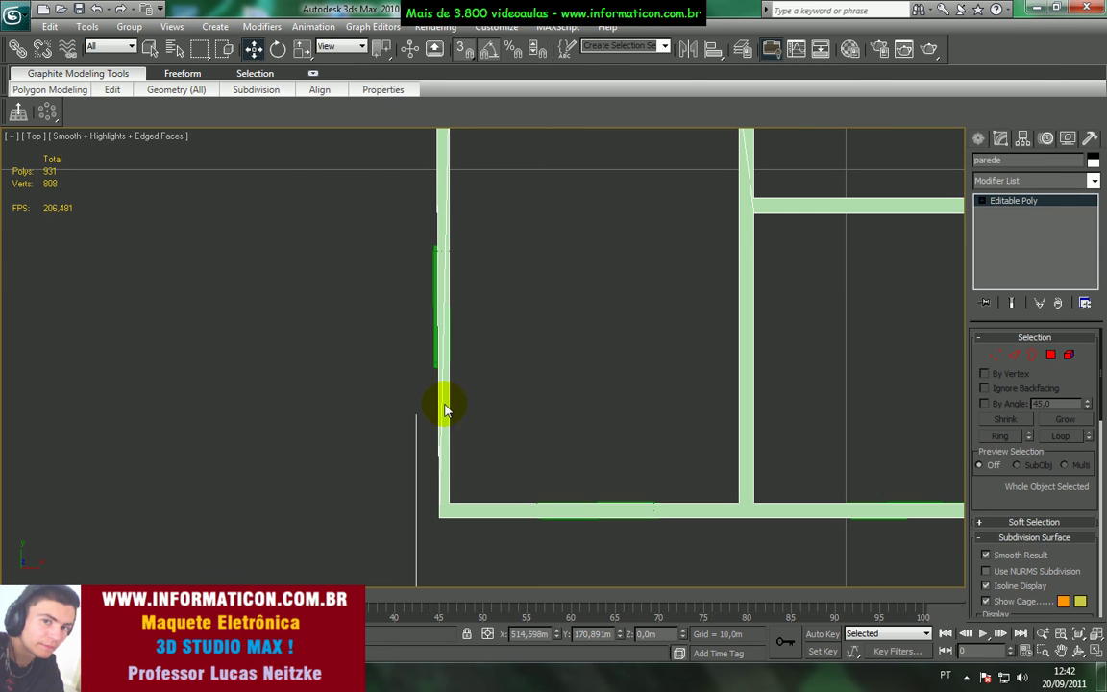
{"action": "left_click", "coordinate": [996, 355]}
{"action": "scroll", "coordinate": [511, 447], "scroll_direction": "down", "scroll_amount": 3}
{"action": "middle_click_drag", "start_coordinate": [511, 453], "coordinate": [463, 552]}
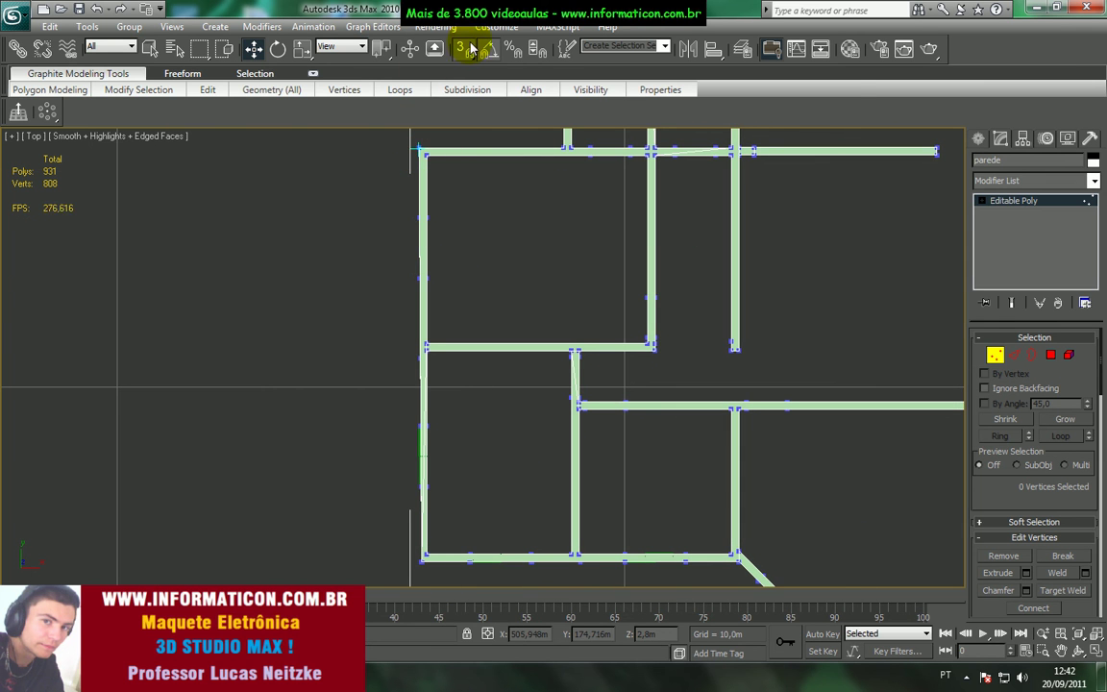
{"action": "left_click_drag", "start_coordinate": [437, 562], "coordinate": [426, 156]}
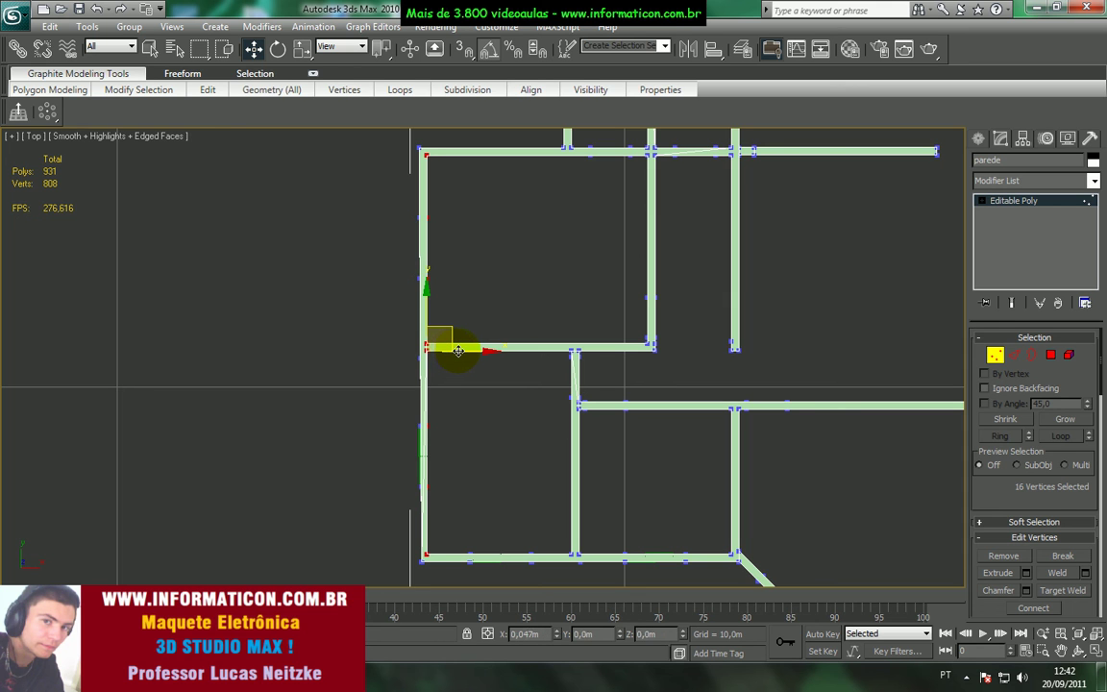
{"action": "left_click_drag", "start_coordinate": [458, 350], "coordinate": [460, 351]}
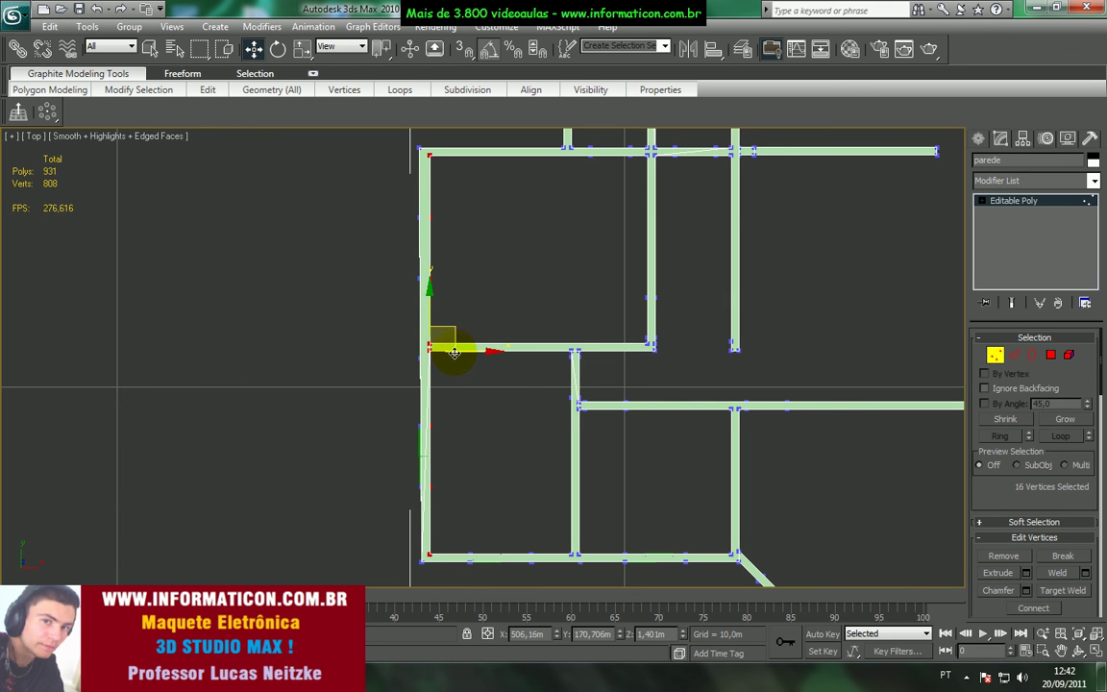
- Move the side wall's window inward along X to about 506.068 m, fitting its frame within the wall thickness in wireframe
{"action": "scroll", "coordinate": [445, 384], "scroll_direction": "up", "scroll_amount": 10}
{"action": "middle_click_drag", "start_coordinate": [446, 370], "coordinate": [596, 251]}
{"action": "key", "text": "1"}
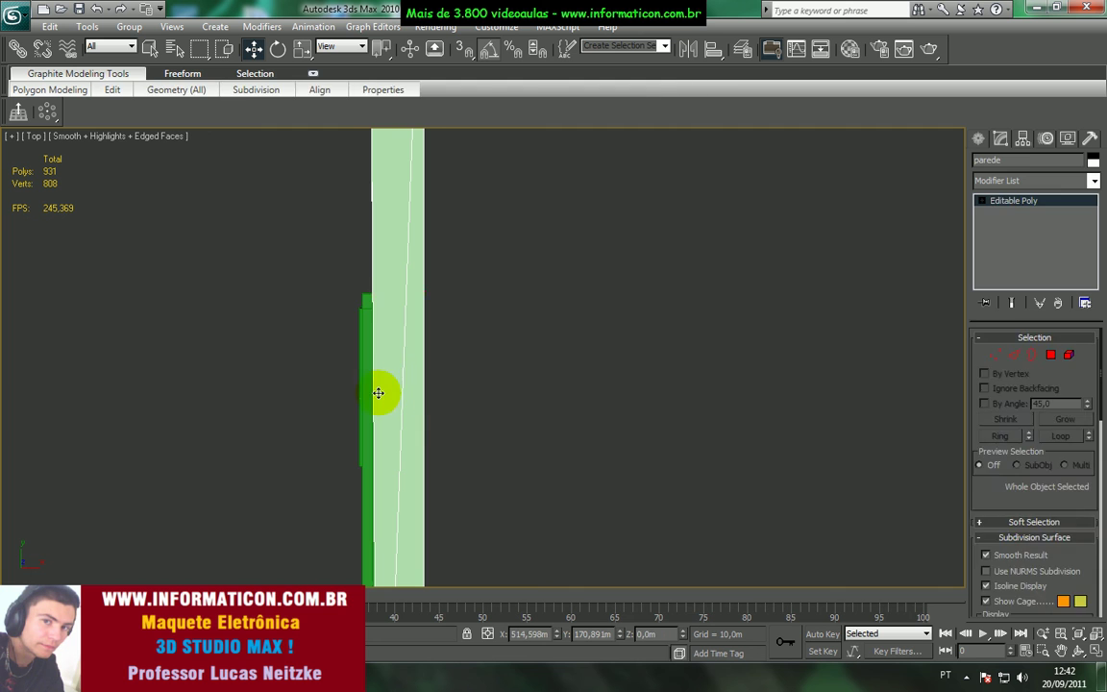
{"action": "left_click", "coordinate": [368, 386]}
{"action": "key", "text": "F3"}
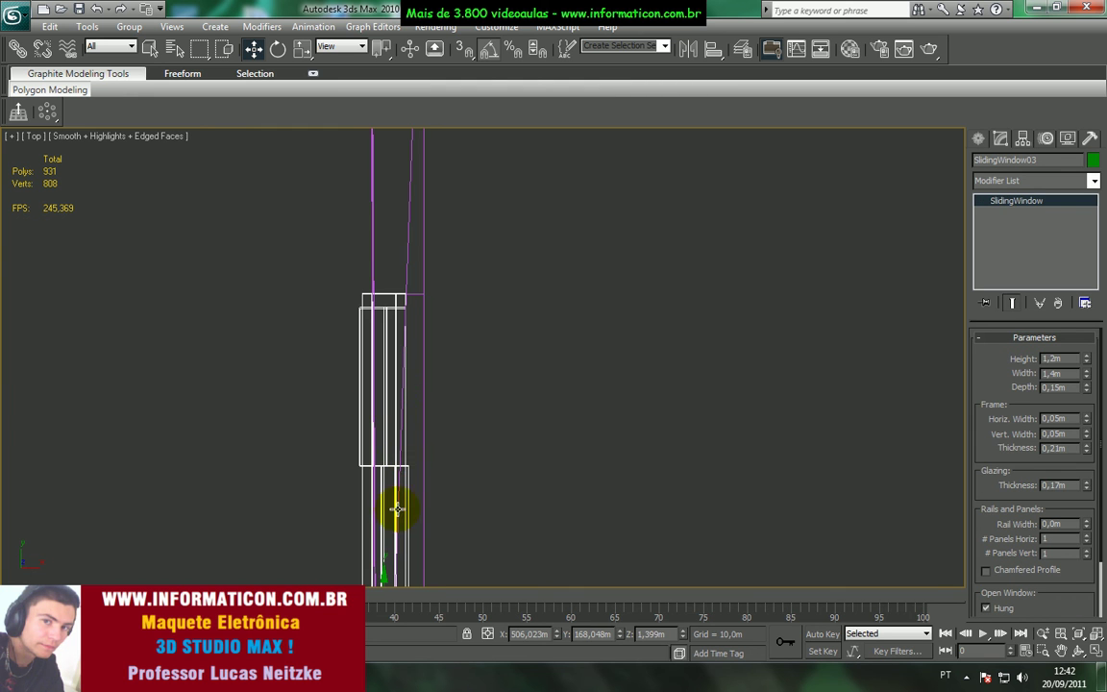
{"action": "mouse_move", "coordinate": [407, 585]}
{"action": "middle_mouse_down"}
{"action": "mouse_move", "coordinate": [415, 420]}
{"action": "mouse_move", "coordinate": [416, 522]}
{"action": "middle_mouse_up"}
{"action": "left_click_drag", "start_coordinate": [452, 510], "coordinate": [465, 510]}
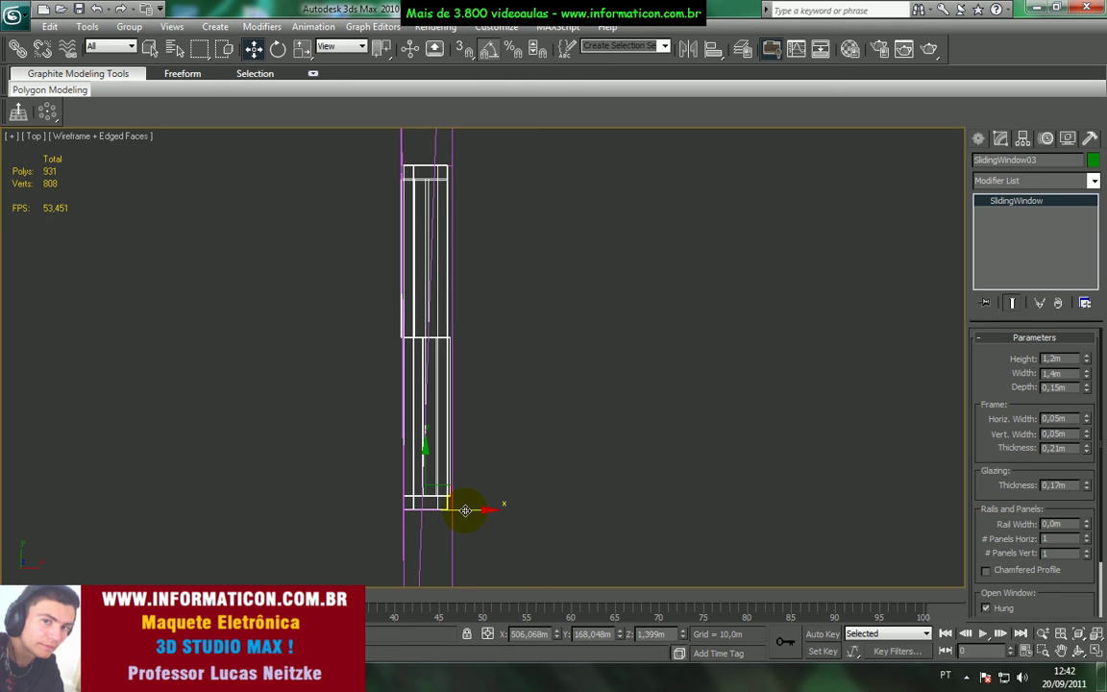
- Fine-tune the side wall's inner-face vertices to about X 506.155 m, then finish vertex editing and restore shaded display
{"action": "middle_click_drag", "start_coordinate": [470, 211], "coordinate": [442, 313]}
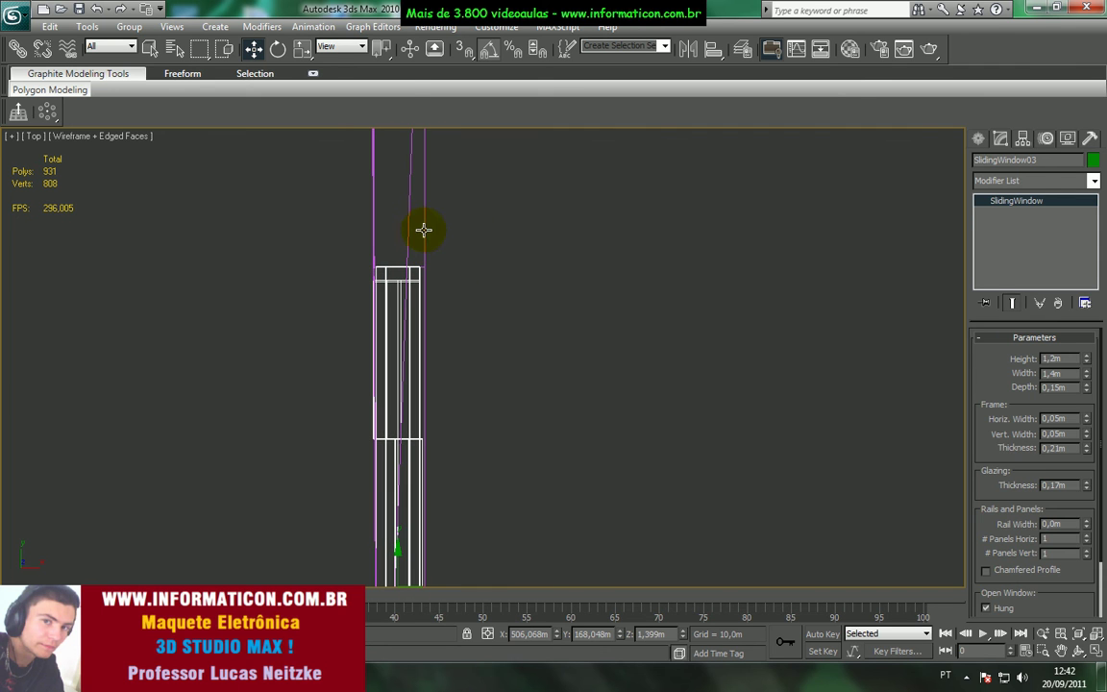
{"action": "left_click", "coordinate": [423, 230]}
{"action": "key", "text": "1"}
{"action": "scroll", "coordinate": [445, 285], "scroll_direction": "down", "scroll_amount": 4}
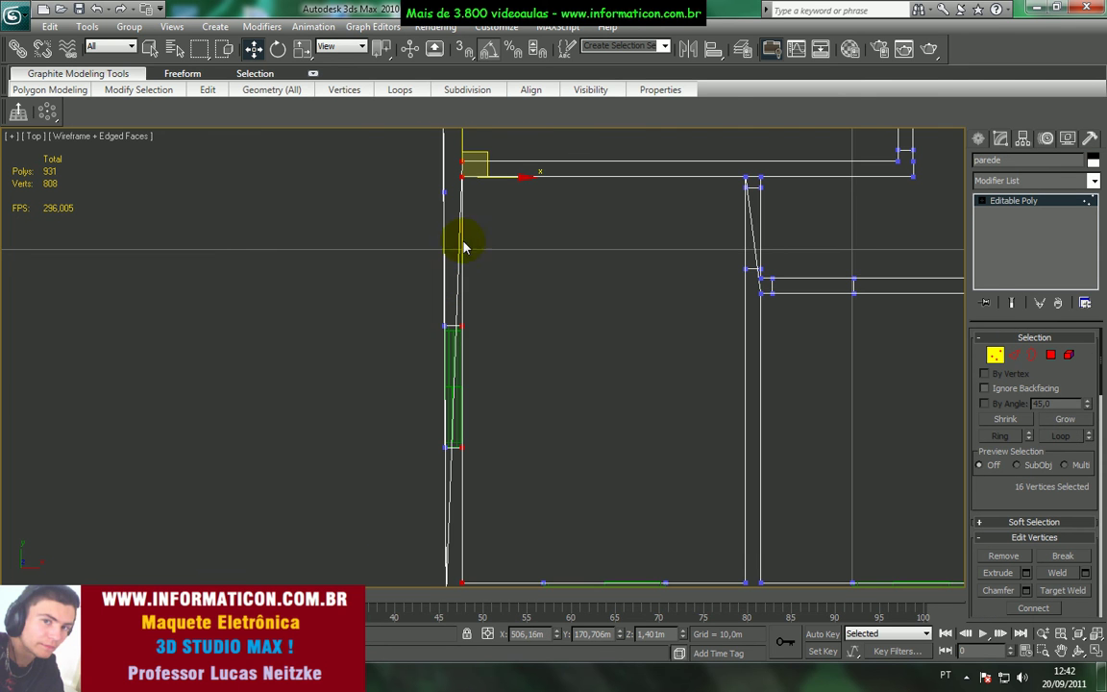
{"action": "scroll", "coordinate": [504, 179], "scroll_direction": "up", "scroll_amount": 2}
{"action": "middle_click_drag", "start_coordinate": [486, 233], "coordinate": [465, 286]}
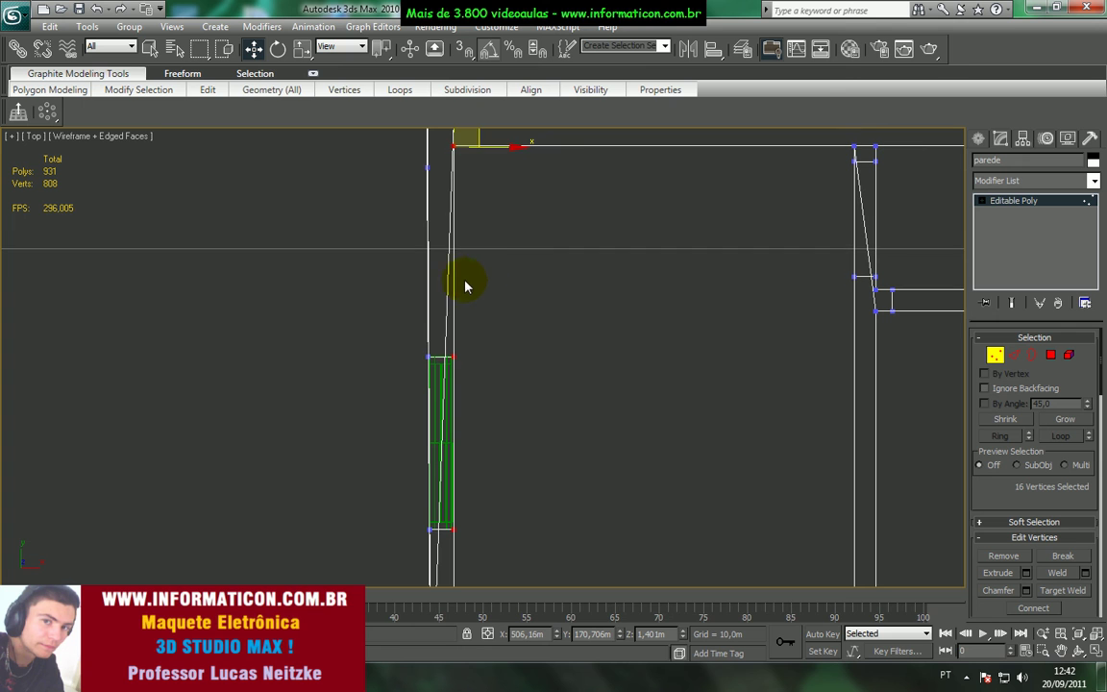
{"action": "left_click_drag", "start_coordinate": [500, 147], "coordinate": [500, 147]}
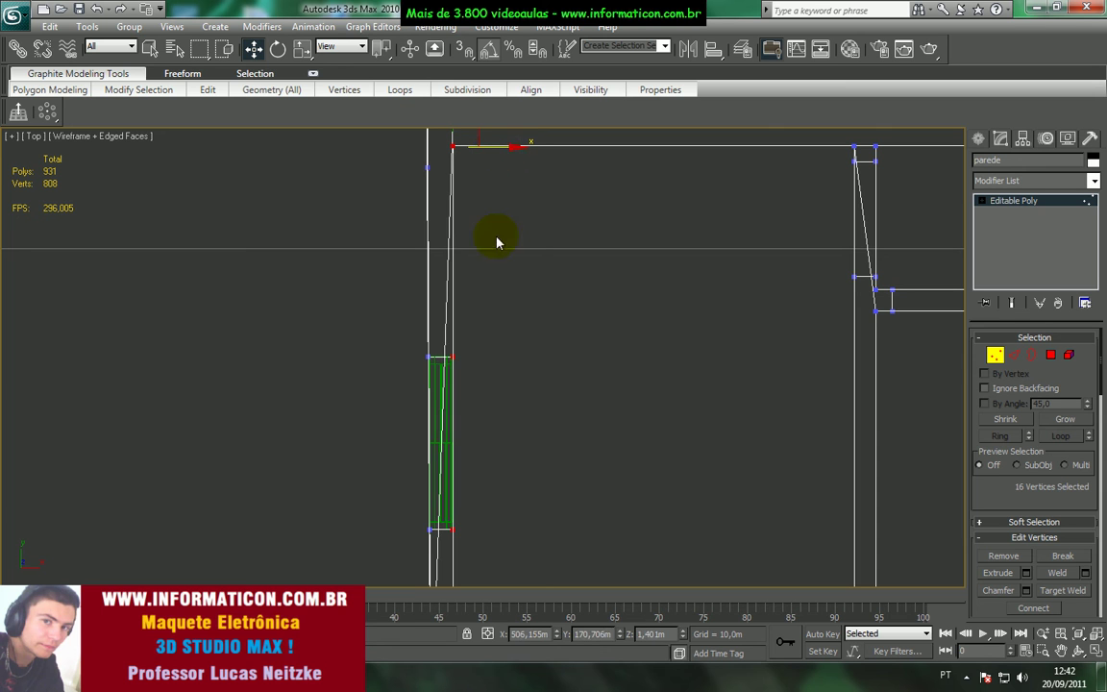
{"action": "left_click", "coordinate": [998, 358]}
{"action": "key", "text": "F3"}
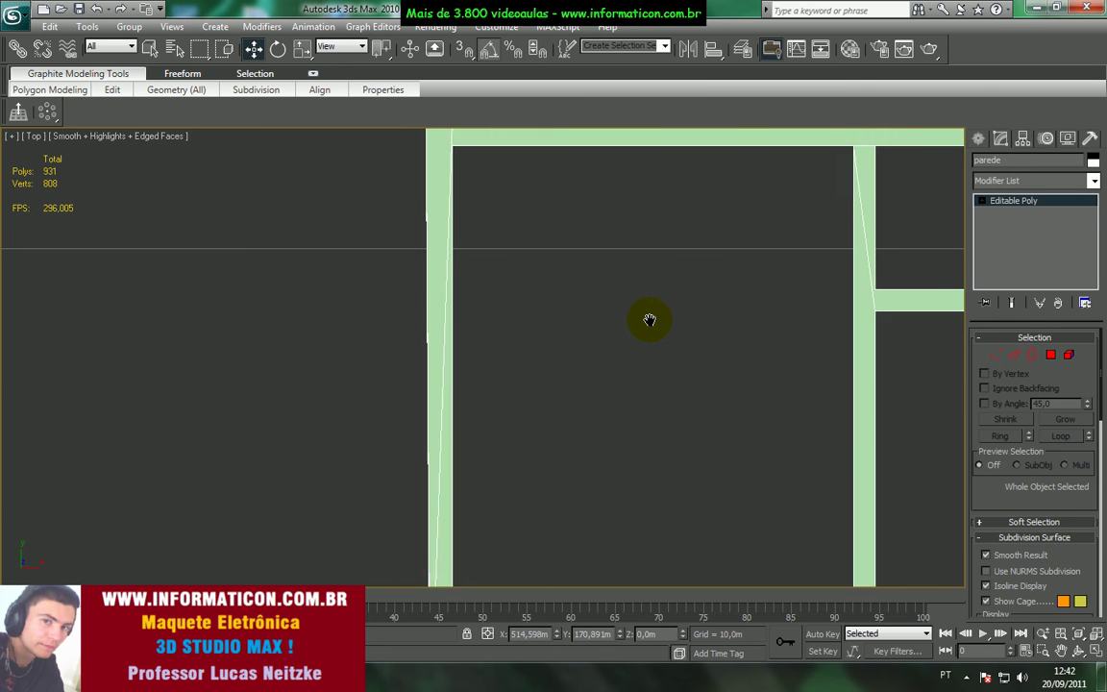
- Examine the side wall window's fit from outside the house in the Perspective view
{"action": "scroll", "coordinate": [647, 322], "scroll_direction": "down", "scroll_amount": 2}
{"action": "key", "text": "p"}
{"action": "key", "text": "z"}
{"action": "scroll", "coordinate": [607, 359], "scroll_direction": "down", "scroll_amount": 5}
{"action": "middle_click_drag", "start_coordinate": [580, 390], "coordinate": [637, 245], "text": "alt"}
{"action": "key", "text": "z"}
{"action": "middle_click_drag", "start_coordinate": [532, 386], "coordinate": [577, 398], "text": "alt"}
{"action": "scroll", "coordinate": [522, 415], "scroll_direction": "up", "scroll_amount": 5}
{"action": "middle_click_drag", "start_coordinate": [512, 415], "coordinate": [541, 328]}
- Set the side wall's sliding window to 88% open
{"action": "left_click", "coordinate": [470, 447]}
{"action": "scroll", "coordinate": [477, 363], "scroll_direction": "down", "scroll_amount": 5}
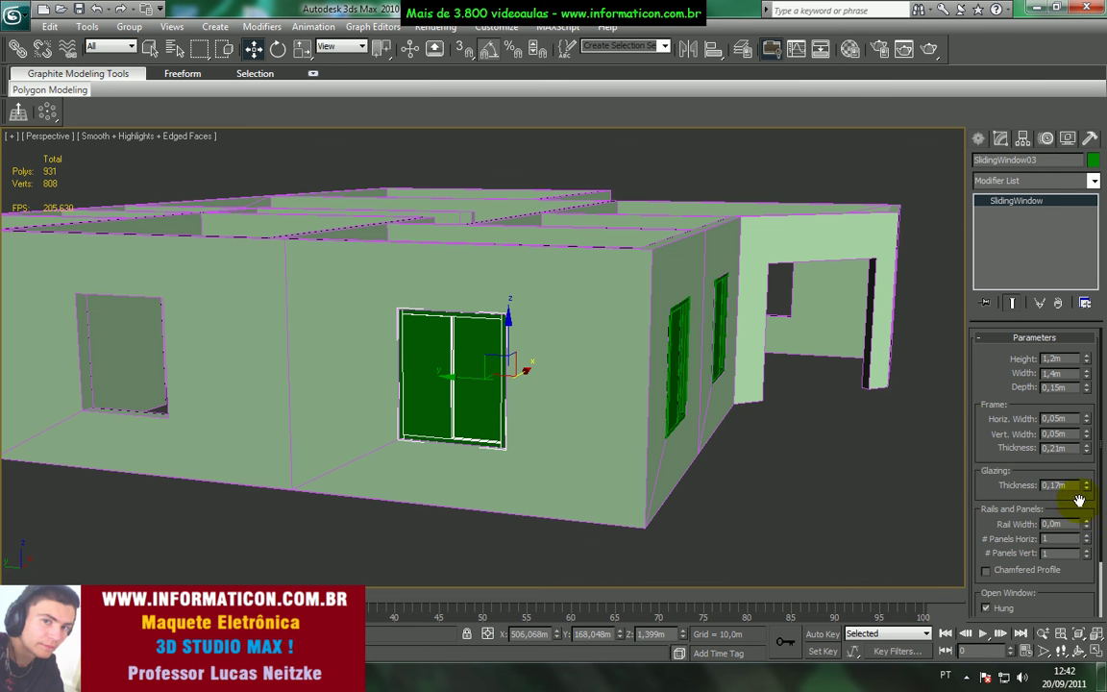
{"action": "scroll", "coordinate": [1079, 500], "scroll_direction": "down", "scroll_amount": 3}
{"action": "left_click_drag", "start_coordinate": [1075, 563], "coordinate": [1013, 486]}
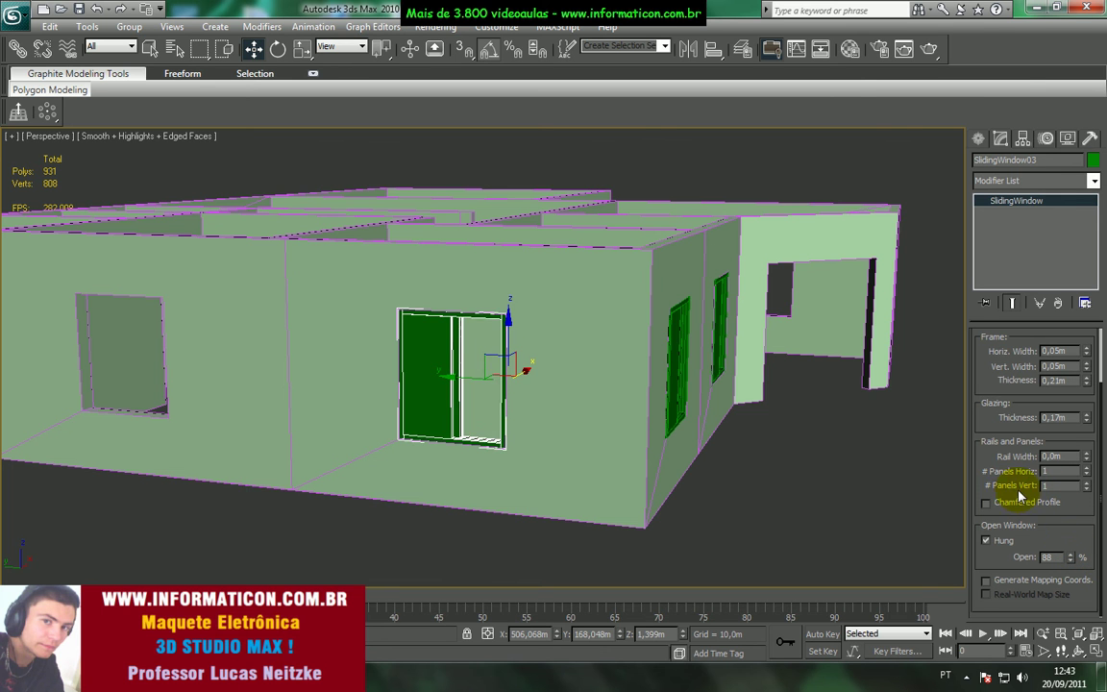
- Save the house scene with the fitted windows
{"action": "scroll", "coordinate": [709, 452], "scroll_direction": "down", "scroll_amount": 5}
{"action": "scroll", "coordinate": [700, 464], "scroll_direction": "up", "scroll_amount": 2}
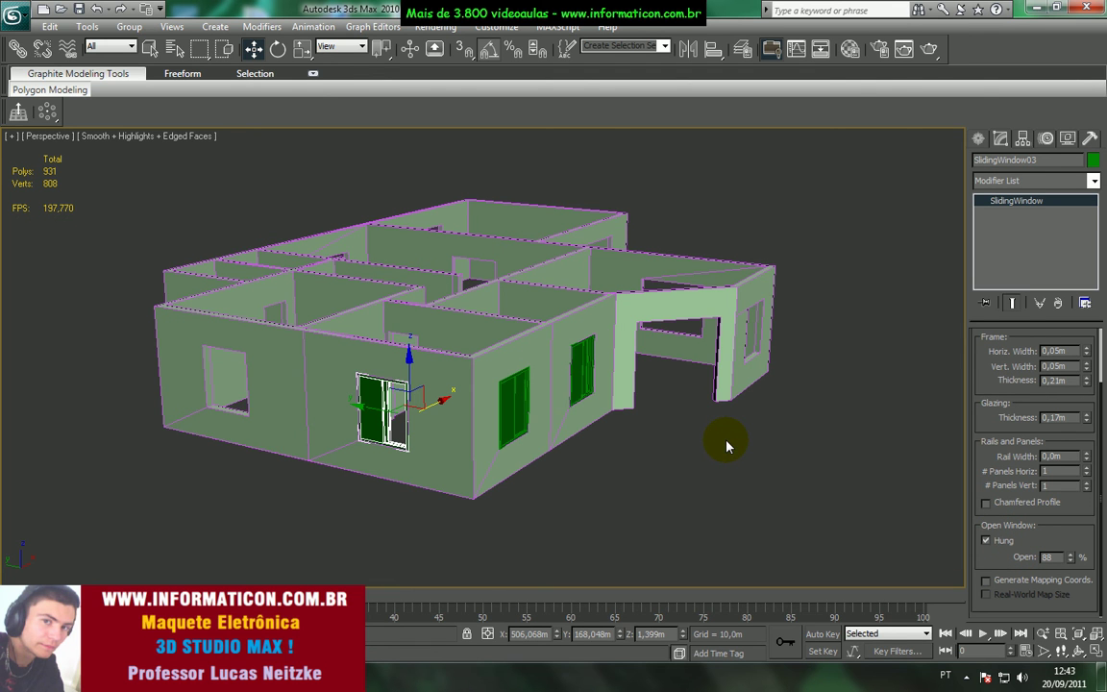
{"action": "left_click", "coordinate": [11, 12]}
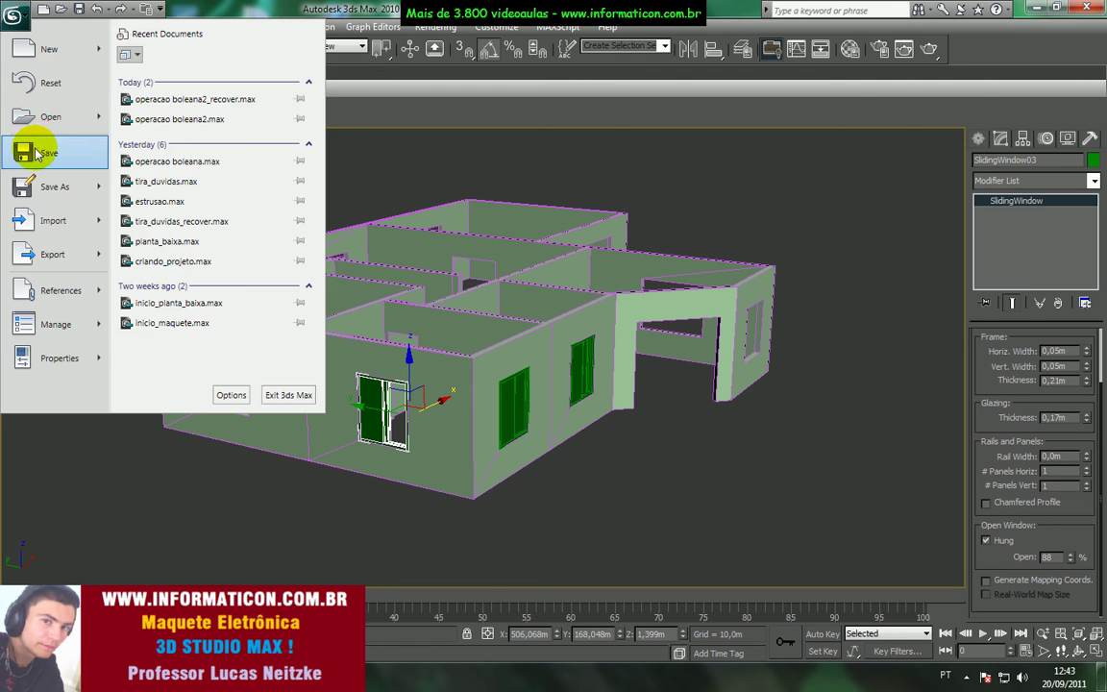